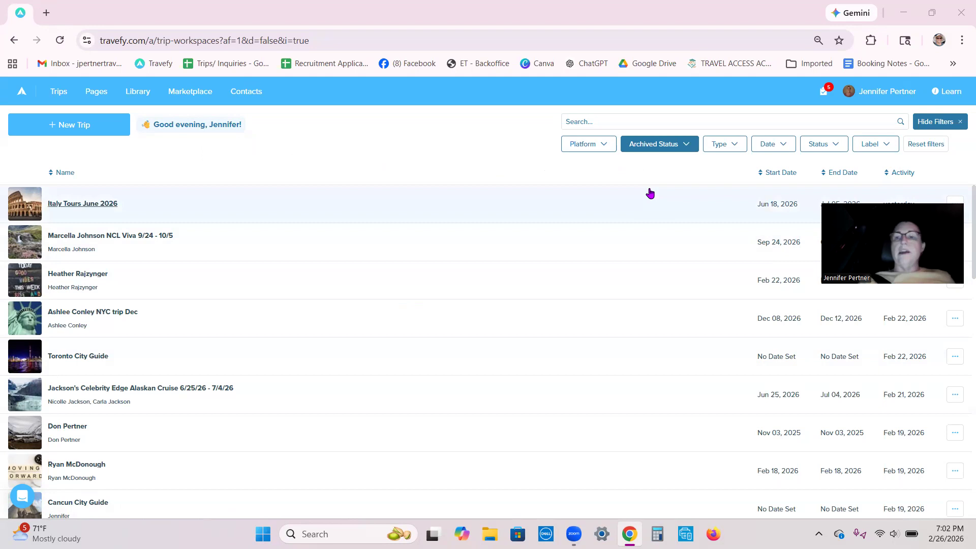
# - Filter the trip list by the Team Member status
pyautogui.click(835, 145)
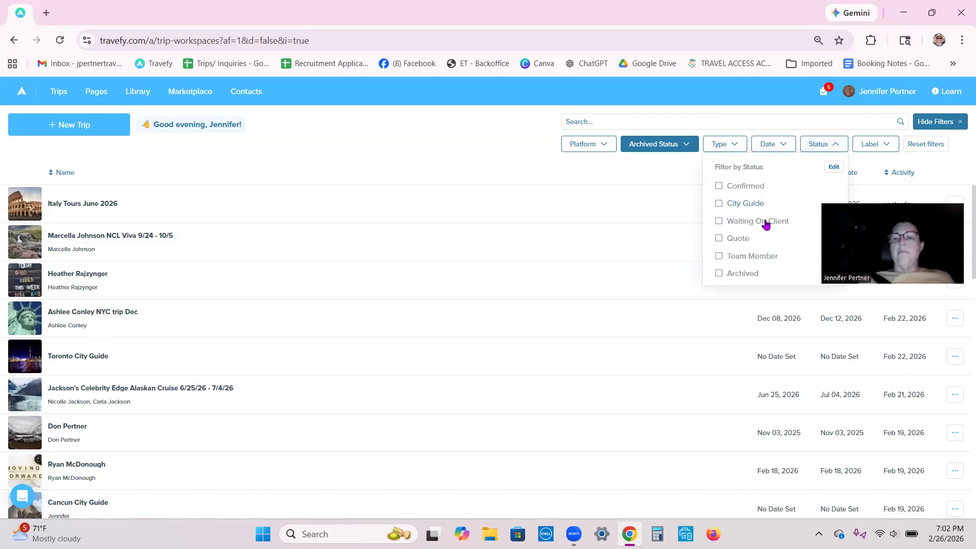
pyautogui.click(719, 255)
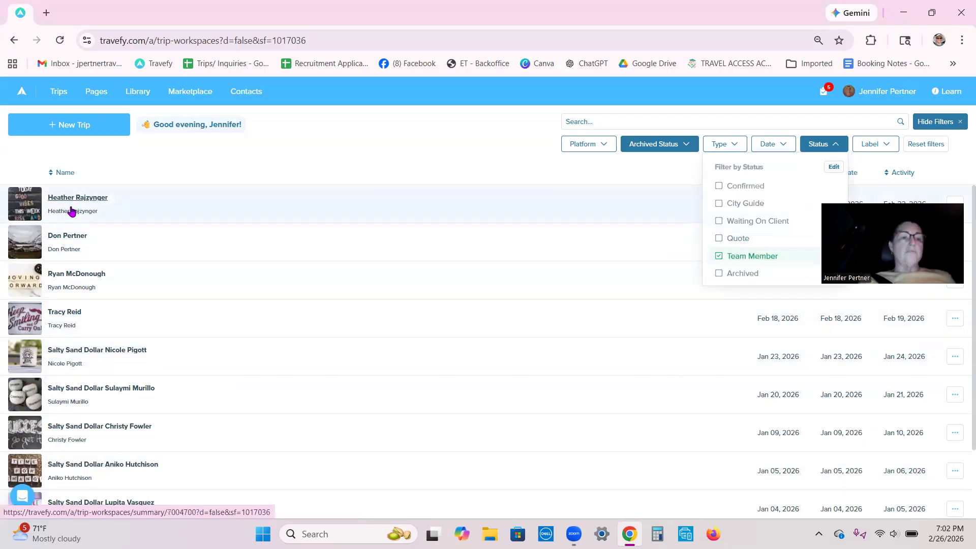
# - Create a new trip with an itinerary, naming both the trip and the itinerary "Test"
pyautogui.click(71, 128)
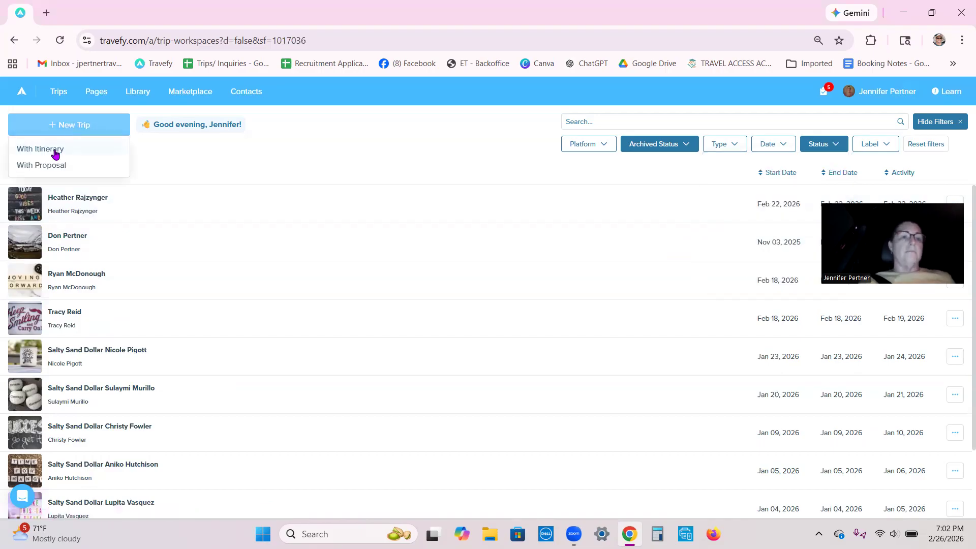
pyautogui.click(55, 150)
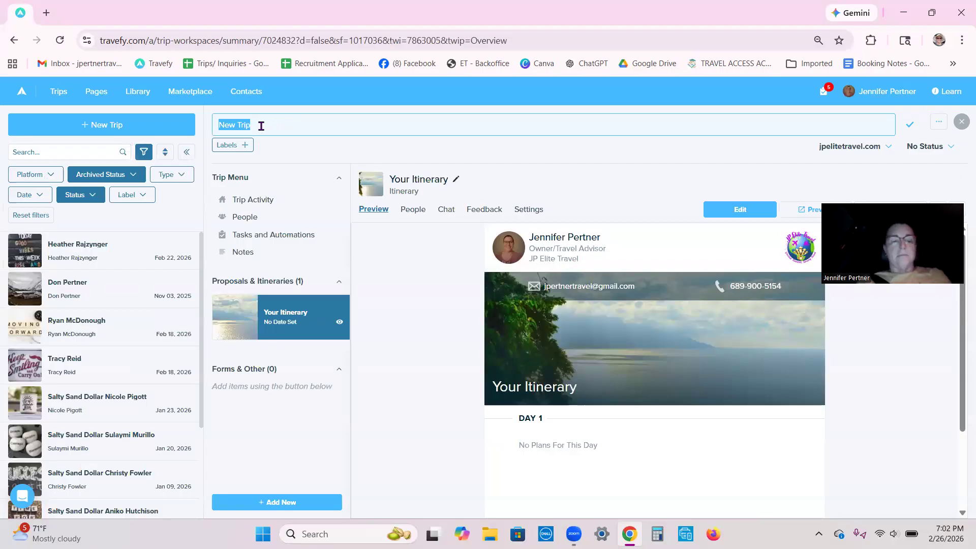
pyautogui.write('Test')
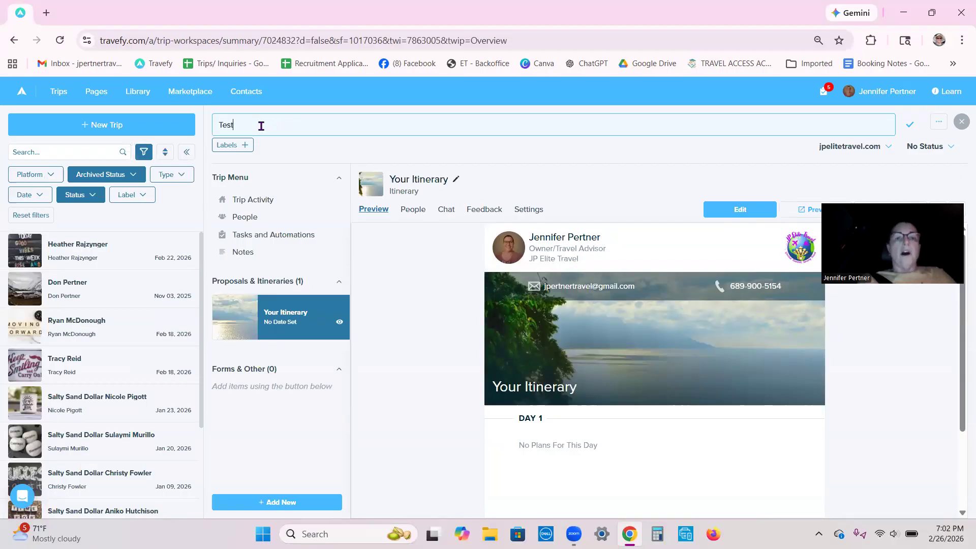
pyautogui.click(401, 179)
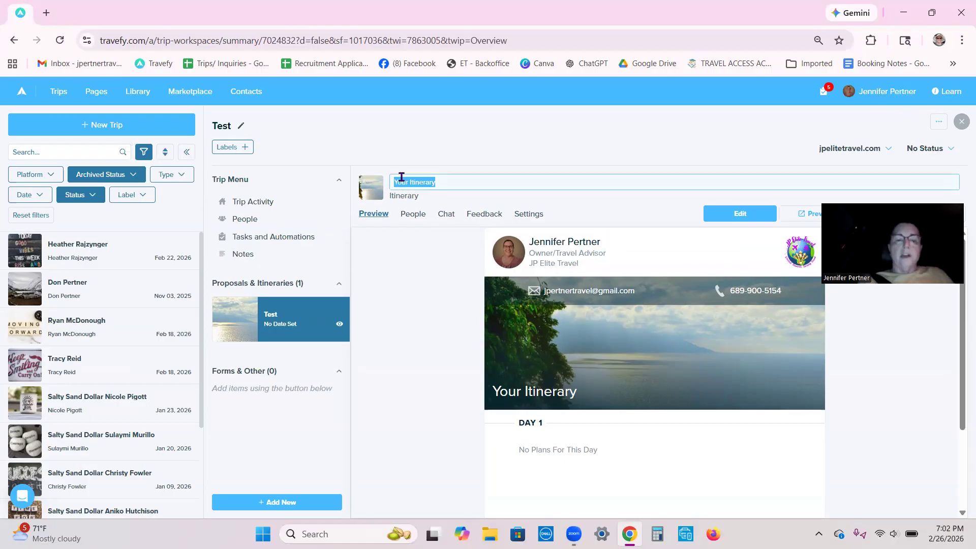
pyautogui.write('Test')
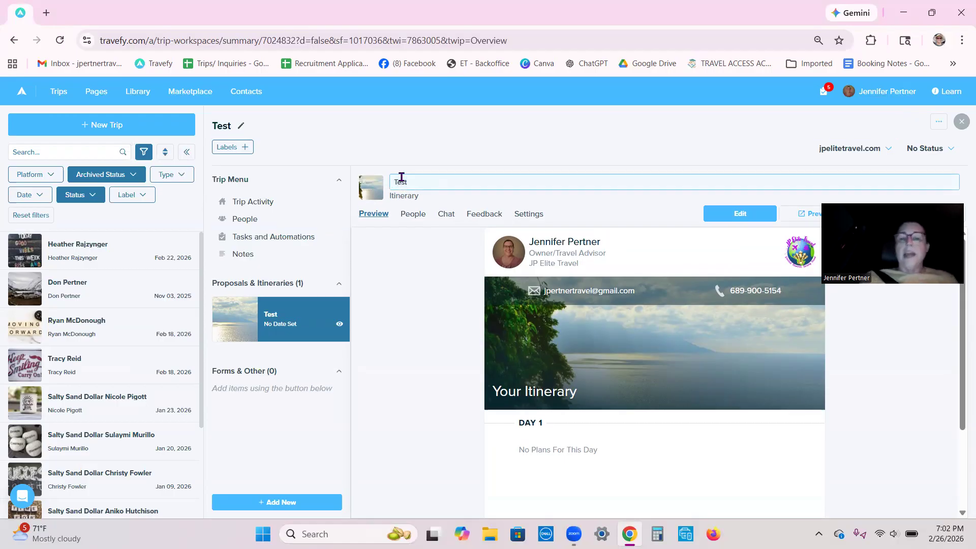
# - Open the Test itinerary for editing and set the date of Day 1 to Wed, Feb 25 2026
pyautogui.click(762, 211)
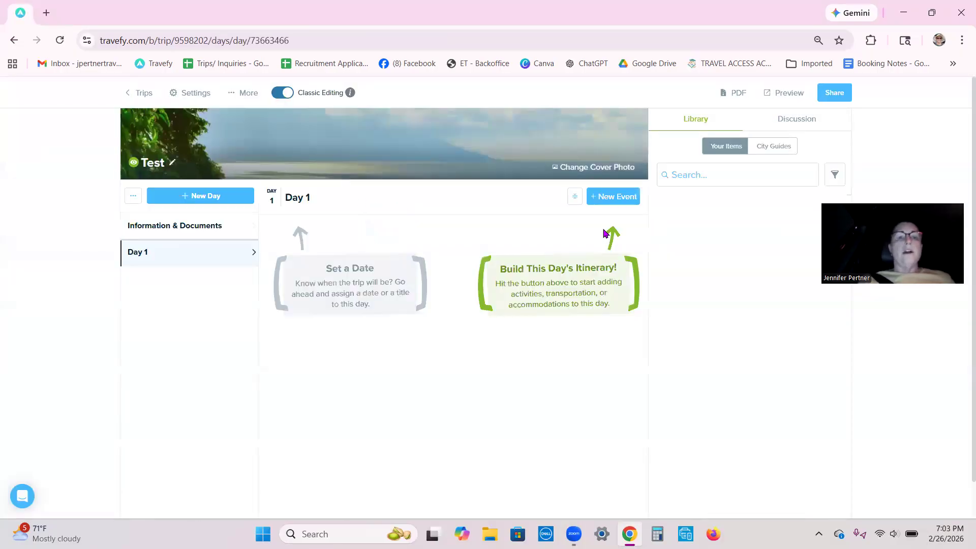
pyautogui.click(302, 202)
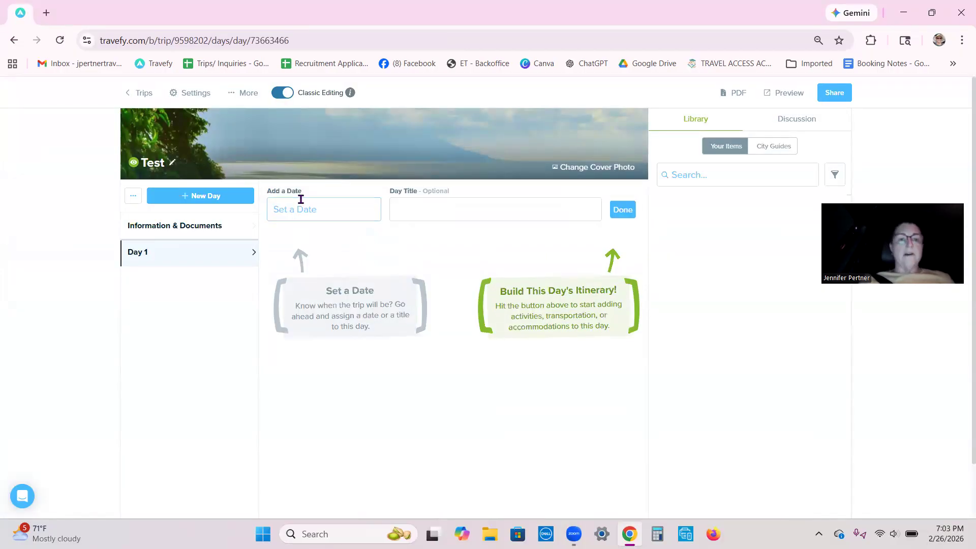
pyautogui.click(305, 207)
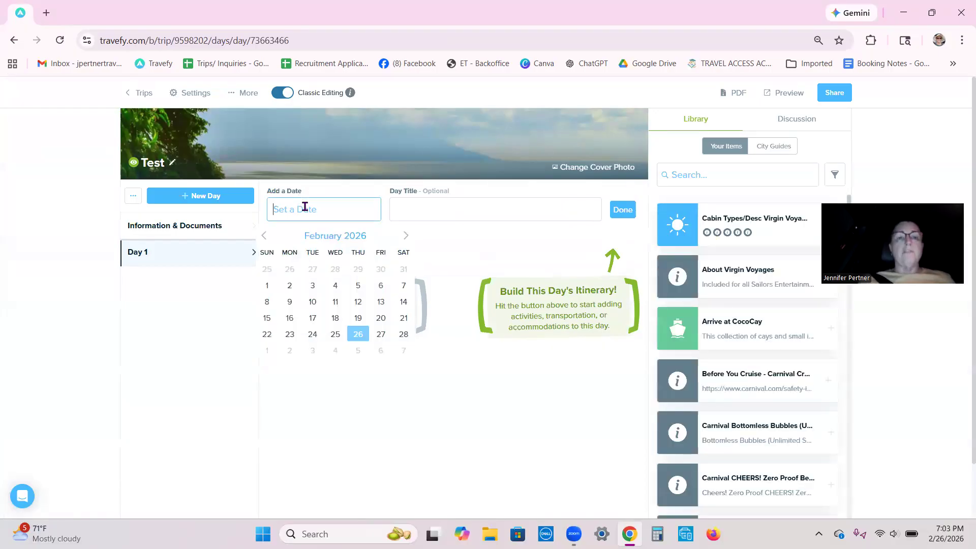
pyautogui.click(334, 334)
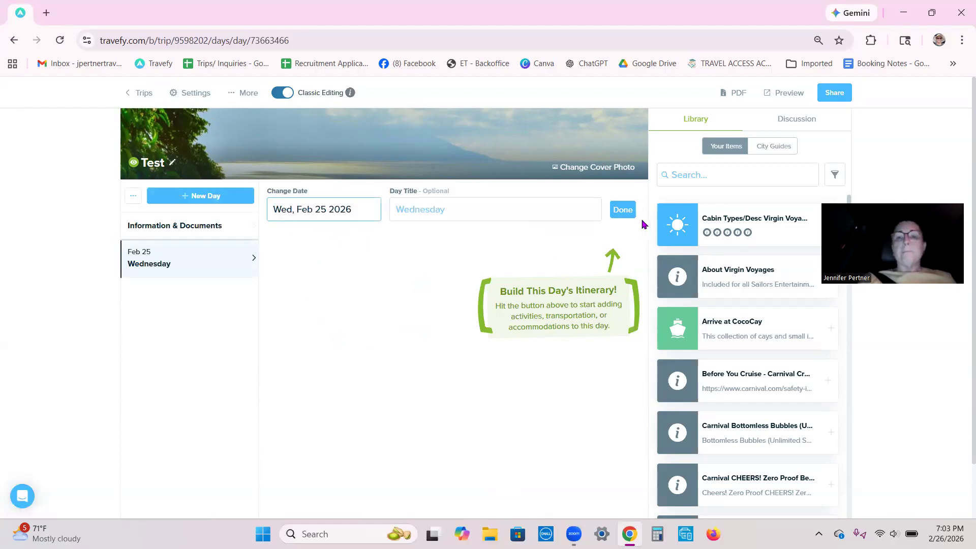
# - Replace the itinerary's cover photo with the saved pink "Become Who You Are" image and save the change
pyautogui.click(594, 173)
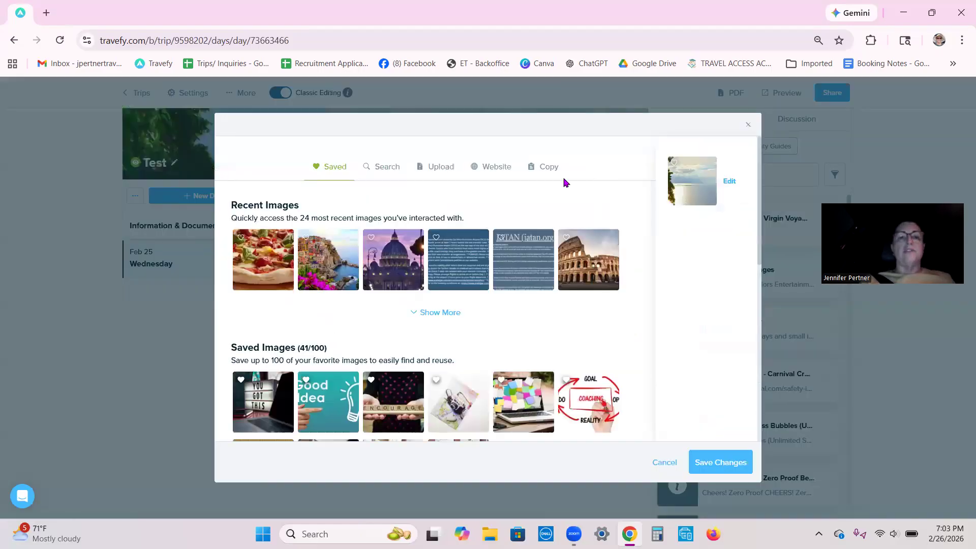
pyautogui.scroll(-3, 418, 343)
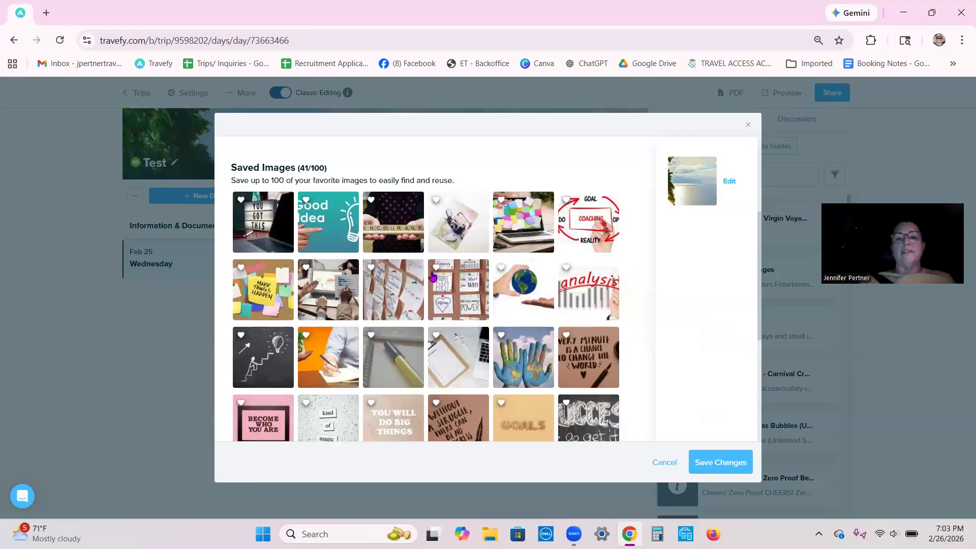
pyautogui.scroll(-2, 488, 284)
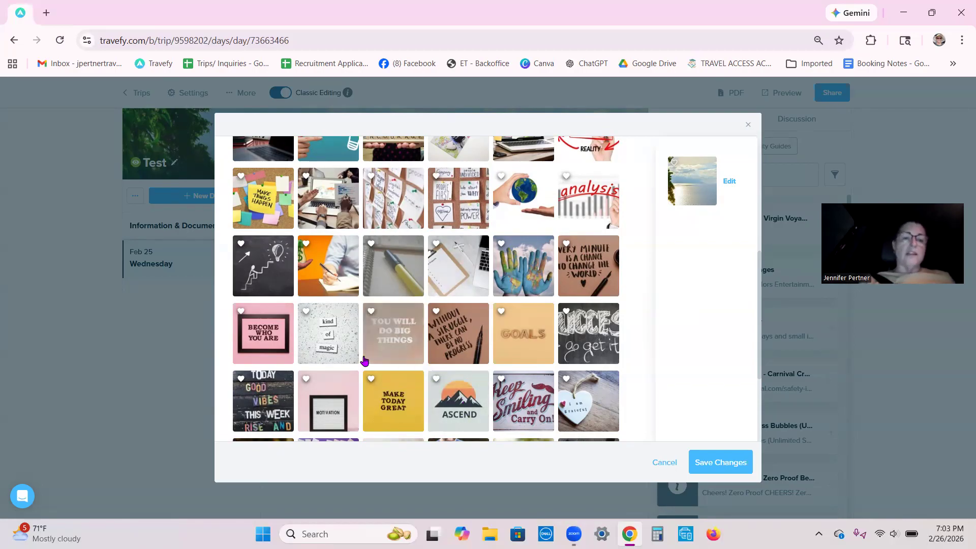
pyautogui.click(265, 340)
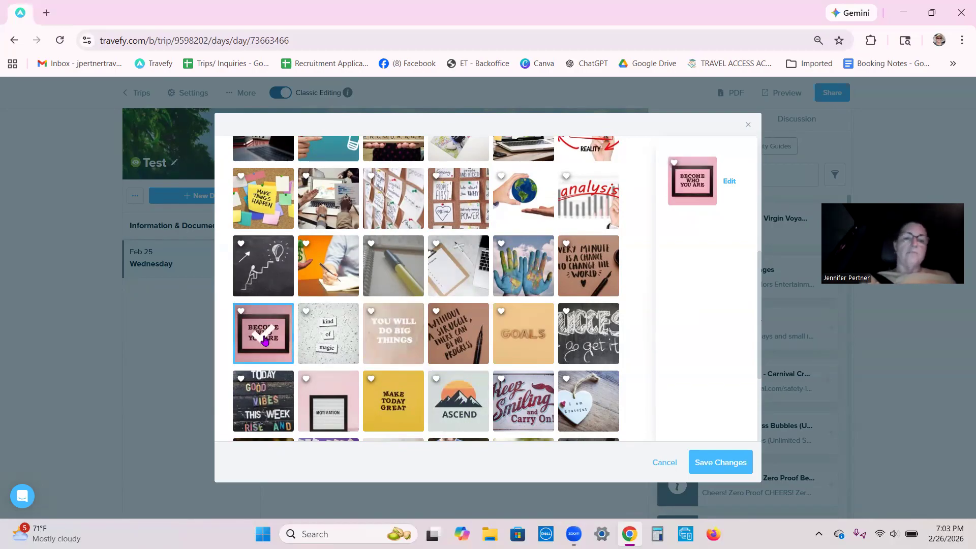
pyautogui.click(728, 462)
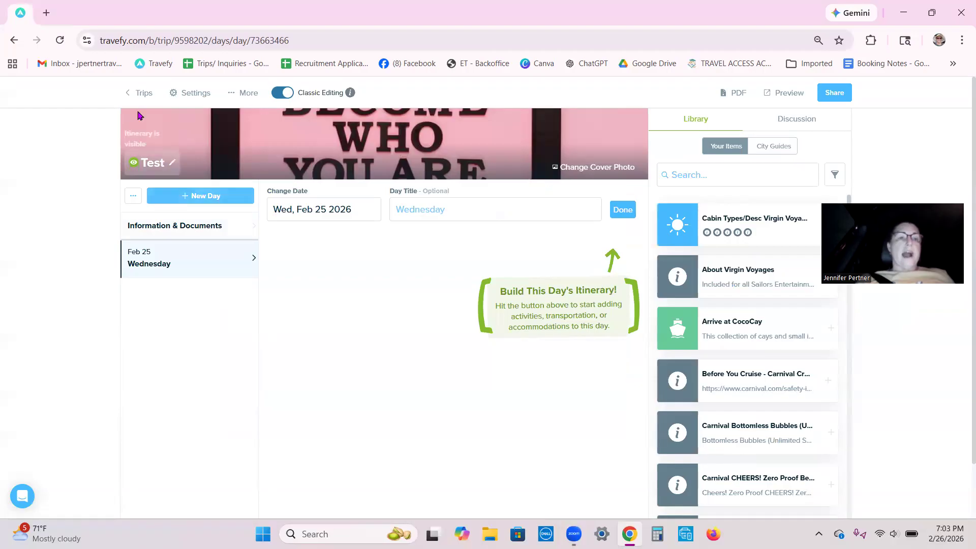
# - Return to the trip workspace and add the existing contact matching "don" as a client on the itinerary
pyautogui.click(138, 94)
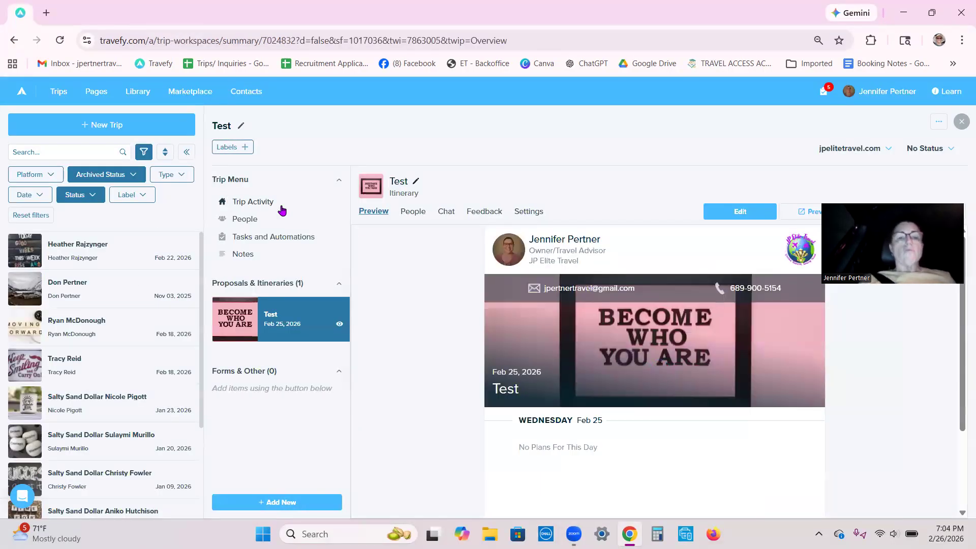
pyautogui.click(417, 214)
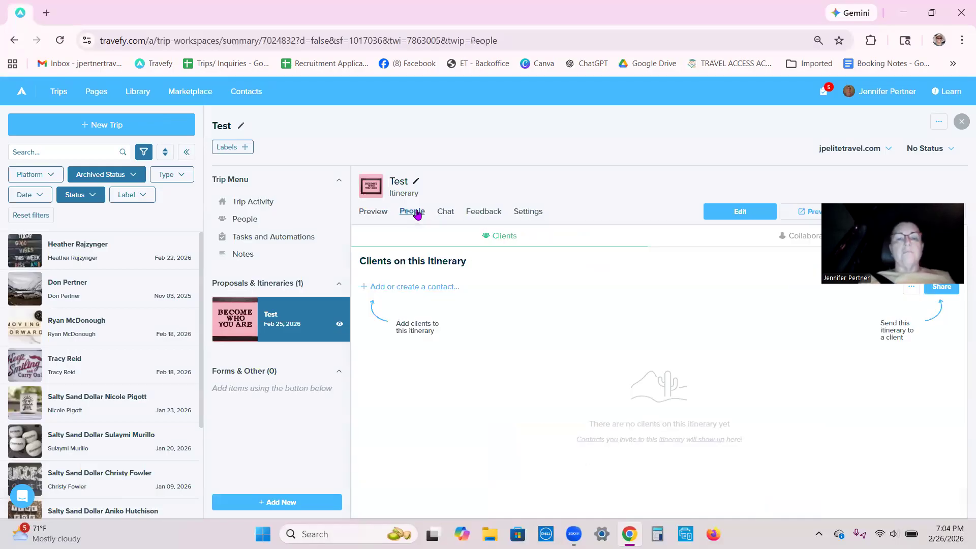
pyautogui.click(388, 287)
pyautogui.write('don')
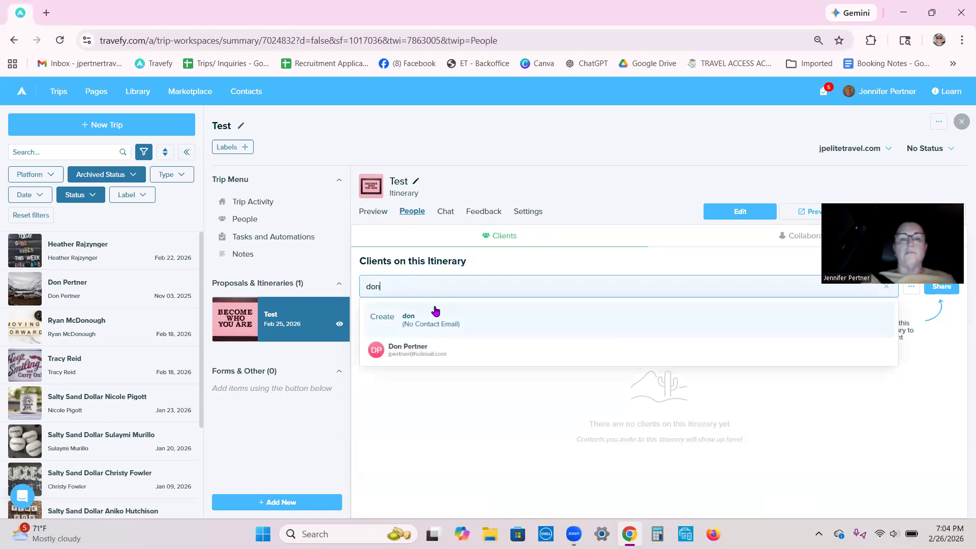
pyautogui.click(411, 349)
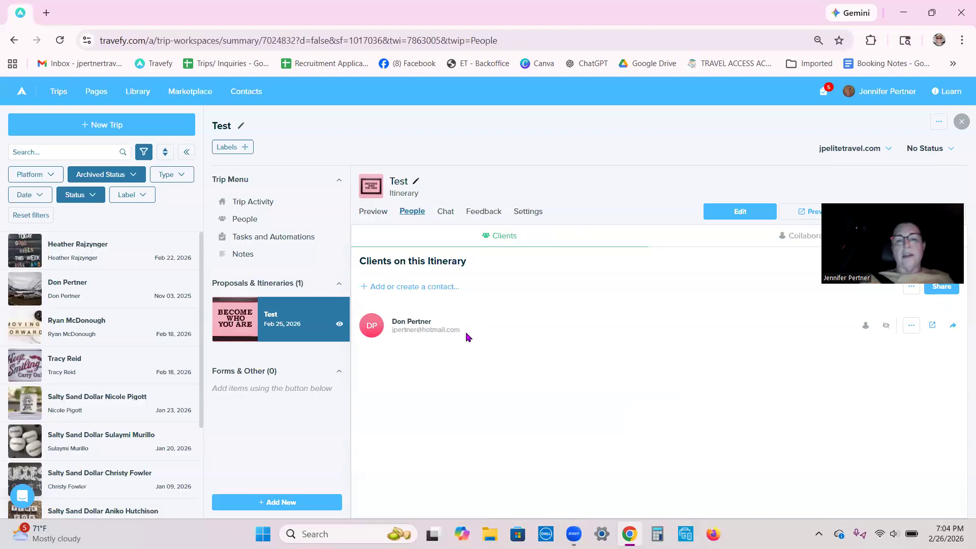
# - Import the New Team Member task list into the trip's tasks and automations
pyautogui.click(250, 238)
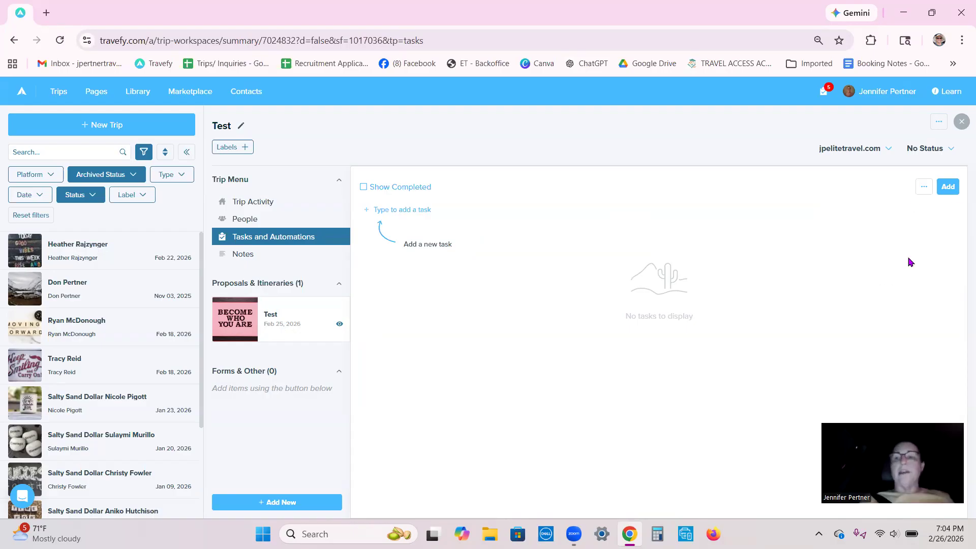
pyautogui.click(948, 188)
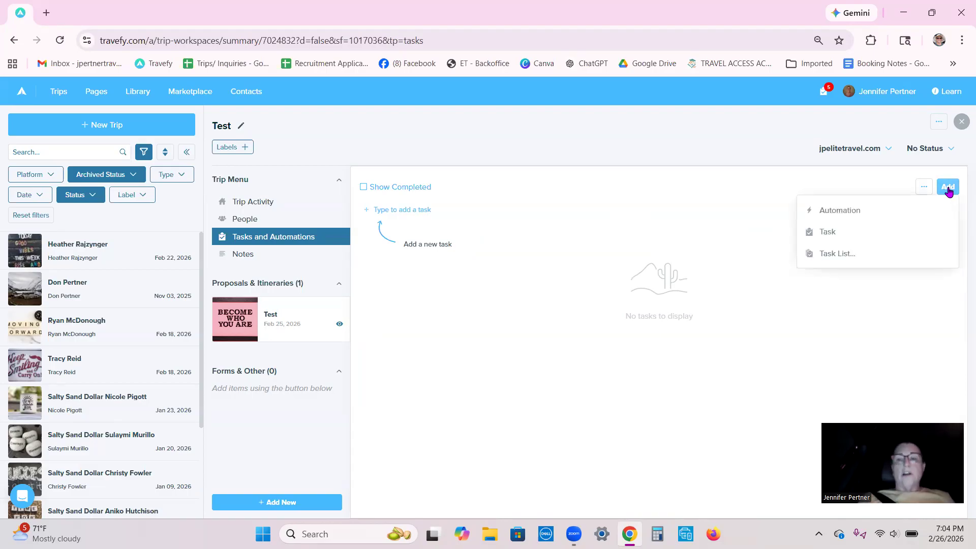
pyautogui.click(831, 254)
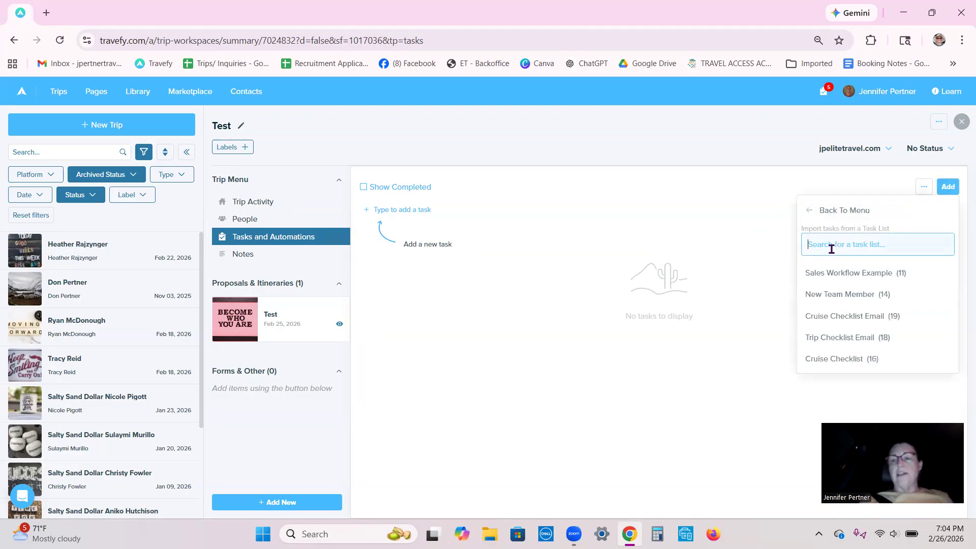
pyautogui.click(847, 296)
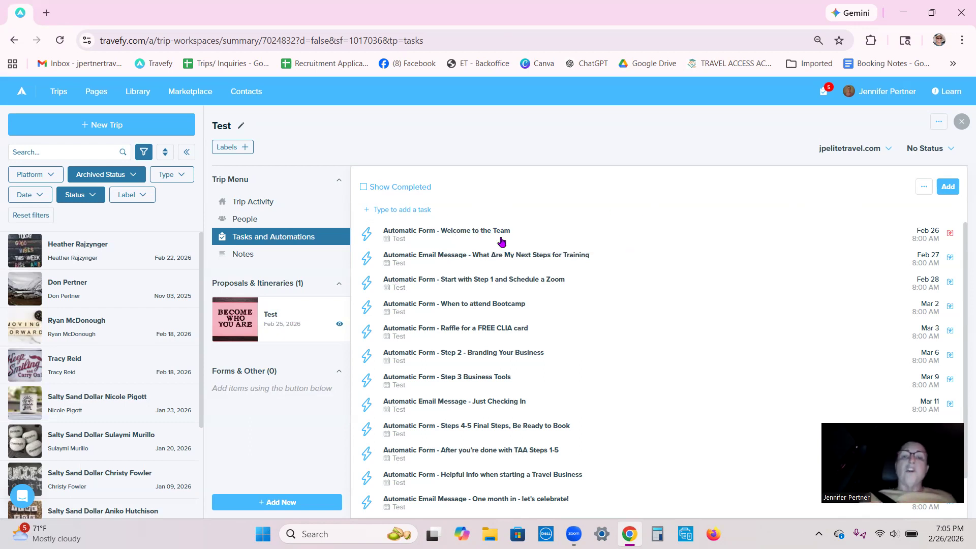
# - Open the "Welcome to the Team" form automation and read through its custom message
pyautogui.click(930, 235)
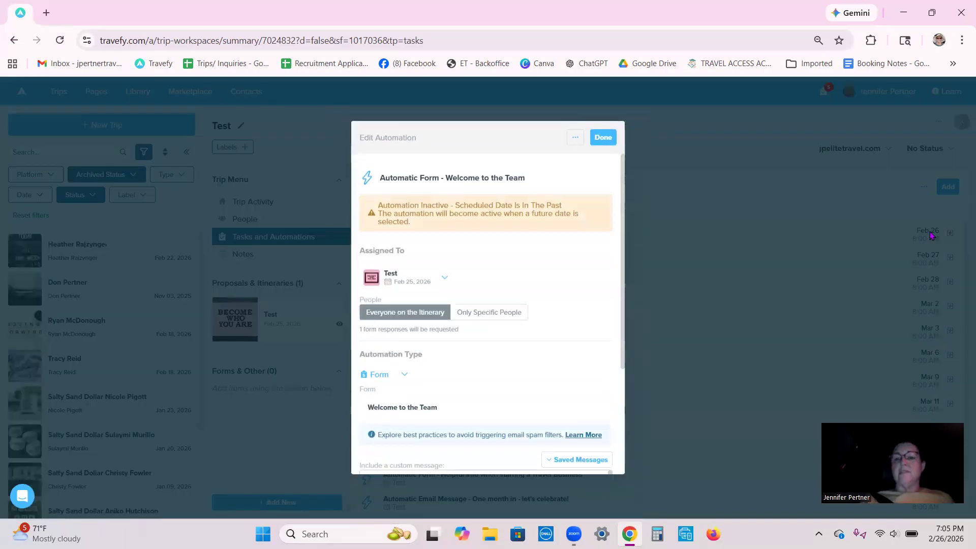
pyautogui.scroll(-3, 544, 314)
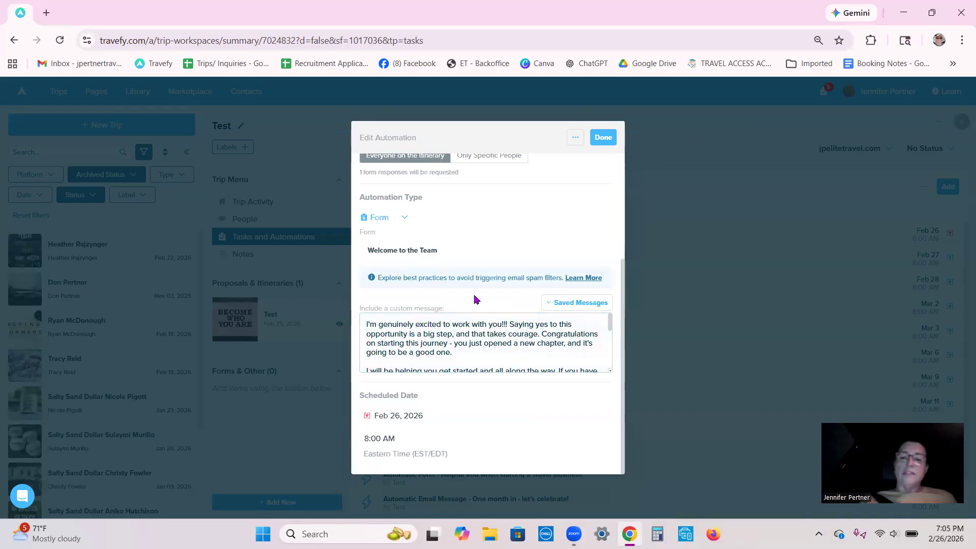
pyautogui.scroll(-3, 435, 339)
pyautogui.scroll(-2, 437, 340)
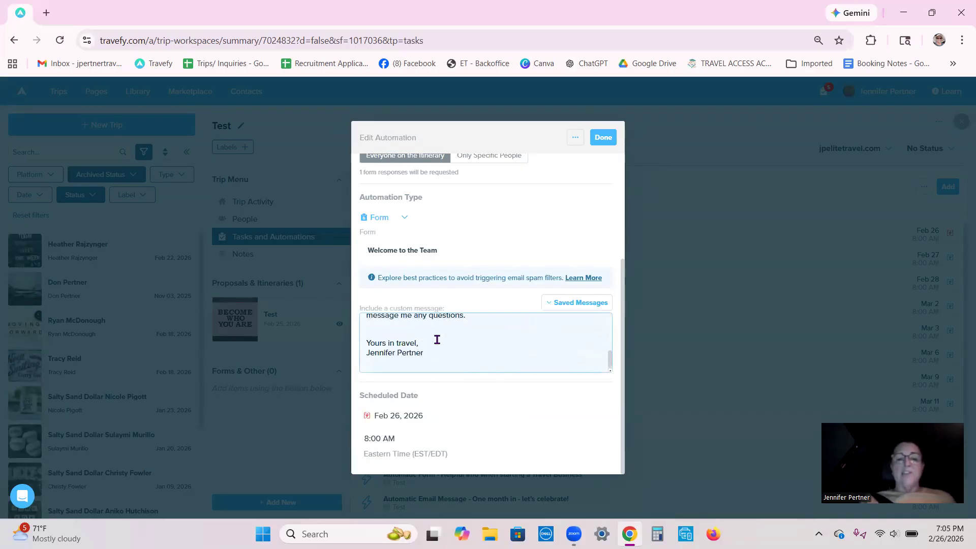
# - Set the scheduled time of the welcome automation to 7:10 pm
pyautogui.click(382, 439)
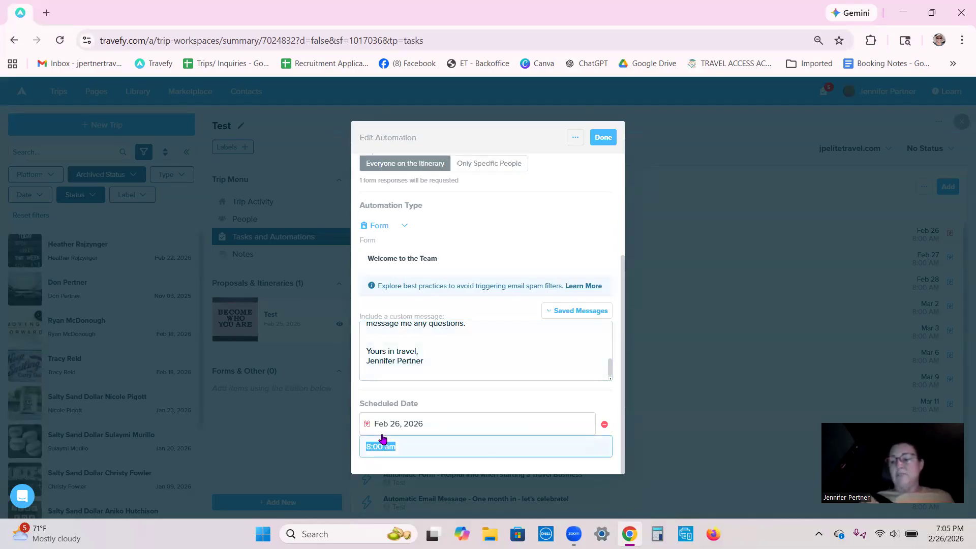
pyautogui.write('7:10')
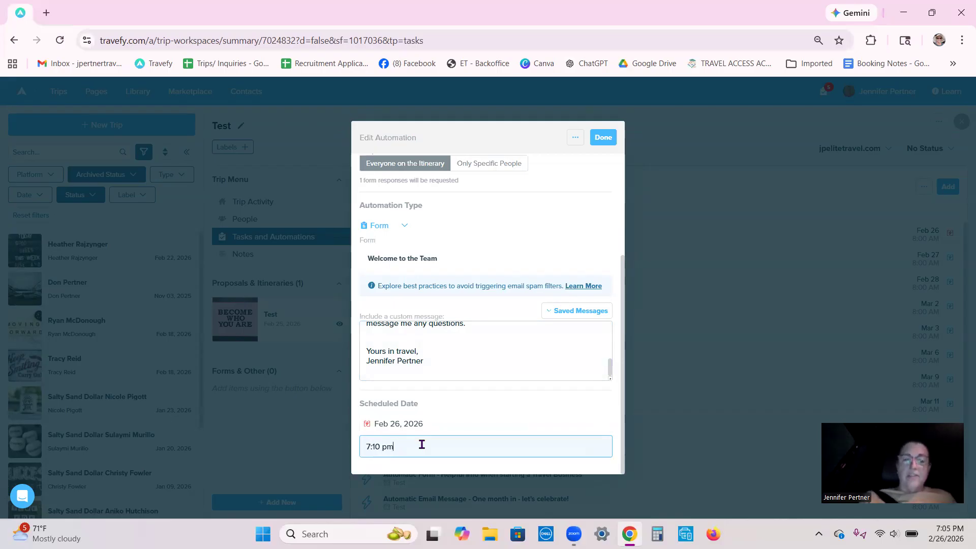
# - Switch the welcome automation to a fixed scheduled date of Feb 26, 2026, and review its custom message
pyautogui.click(456, 431)
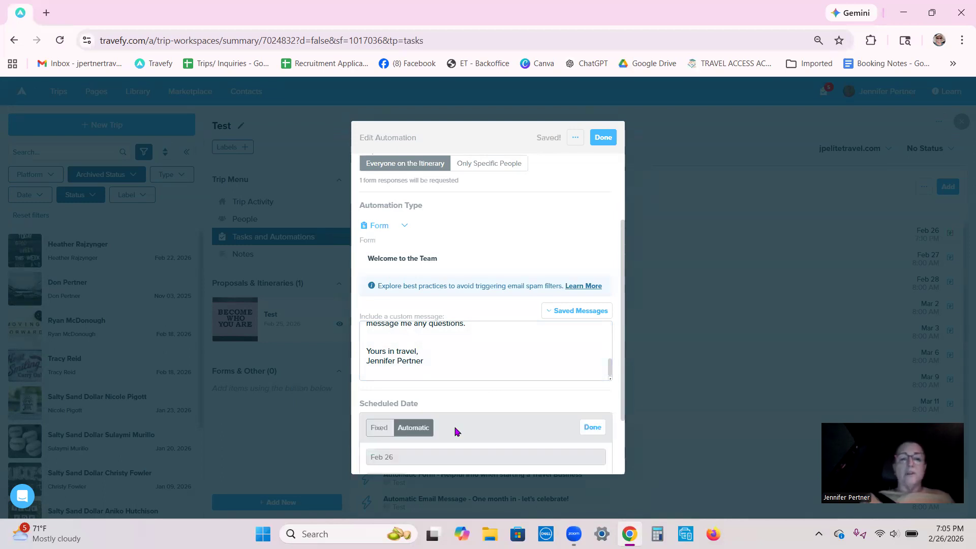
pyautogui.click(377, 428)
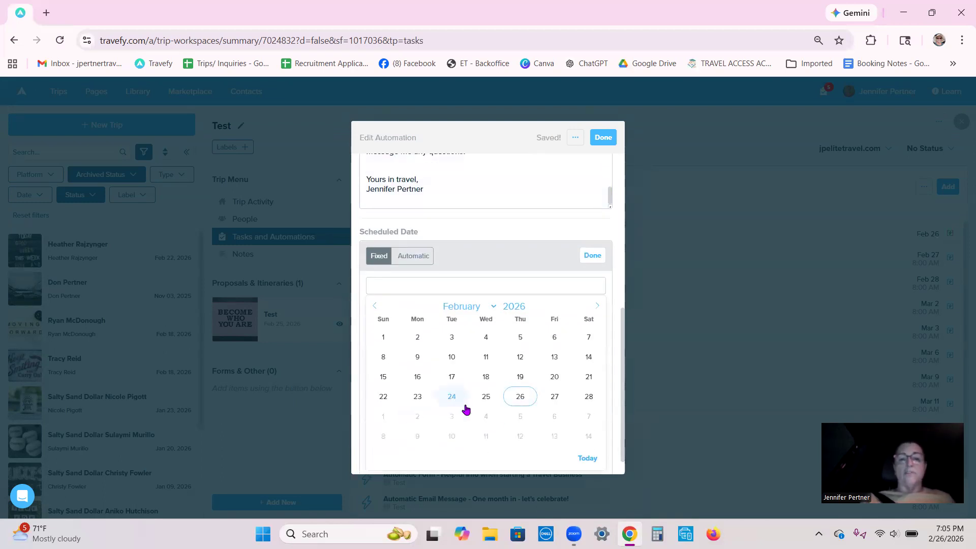
pyautogui.click(521, 397)
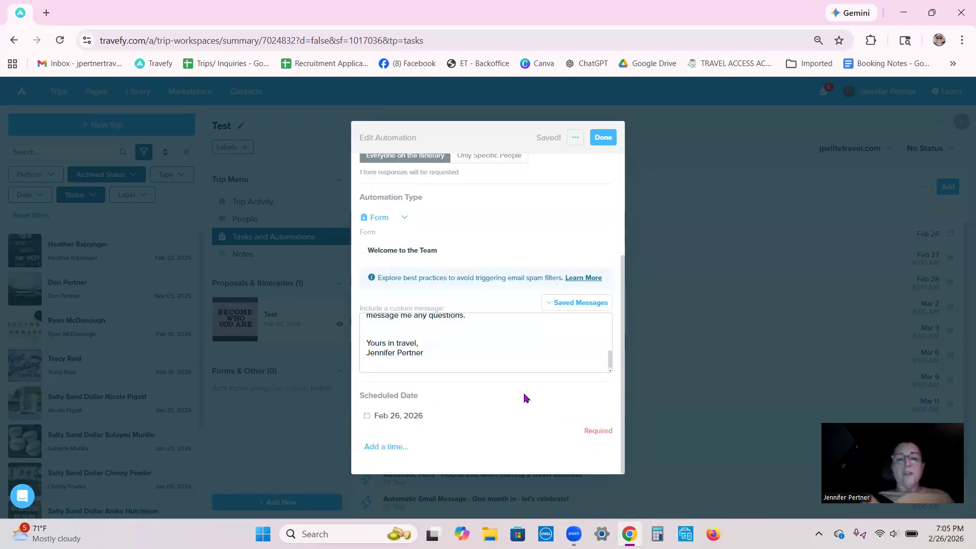
pyautogui.scroll(5, 534, 345)
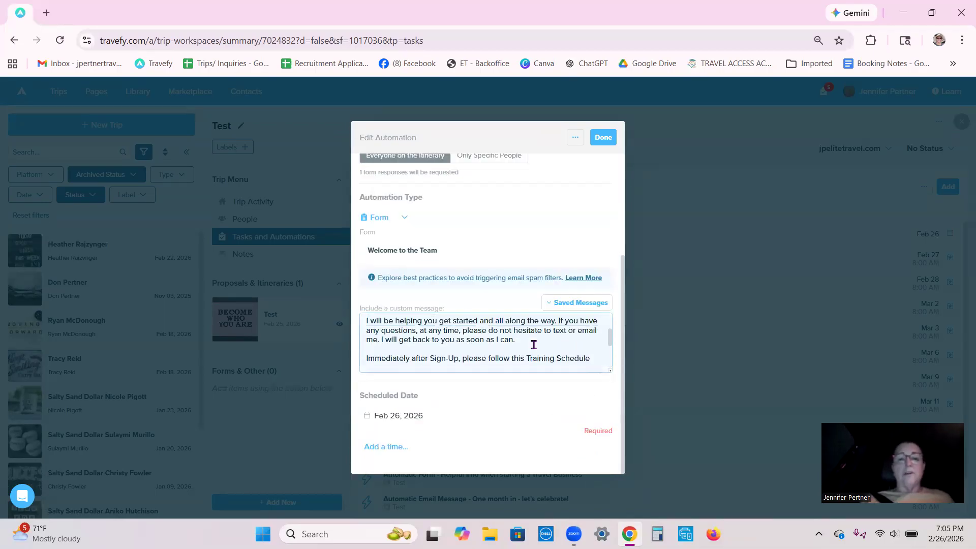
pyautogui.scroll(2, 533, 345)
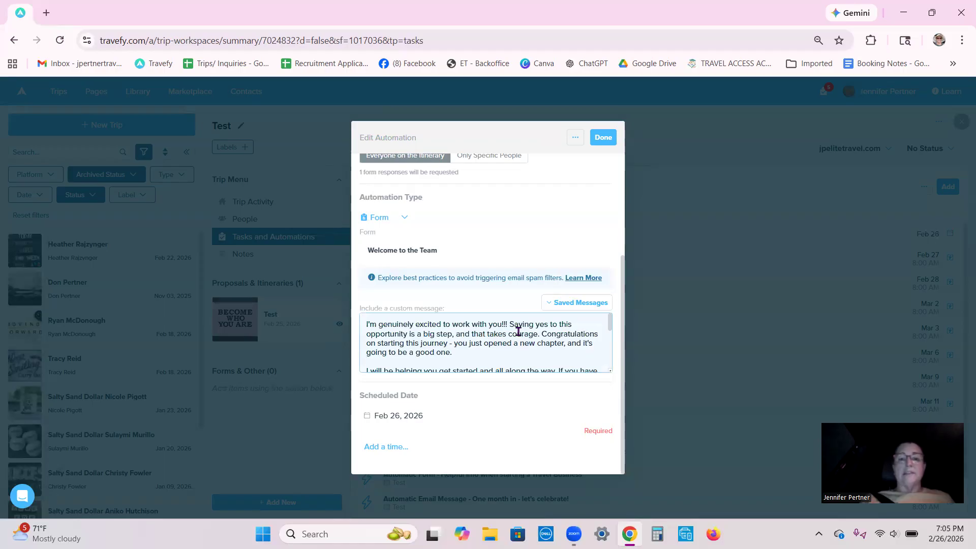
pyautogui.scroll(-2, 500, 343)
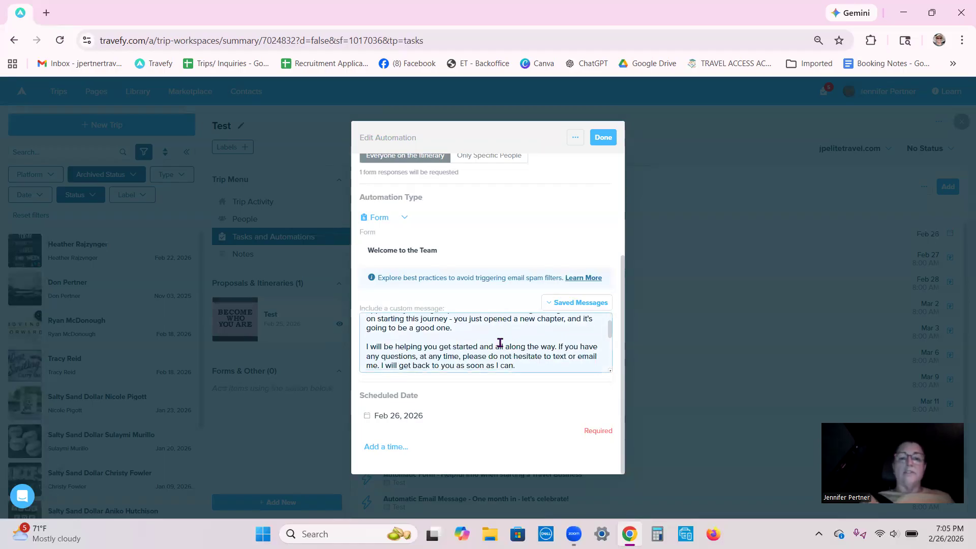
# - Read the rest of the welcome automation's custom message, set its scheduled time to 7:10 pm and save the automation
pyautogui.scroll(-3, 501, 354)
pyautogui.scroll(2, 486, 340)
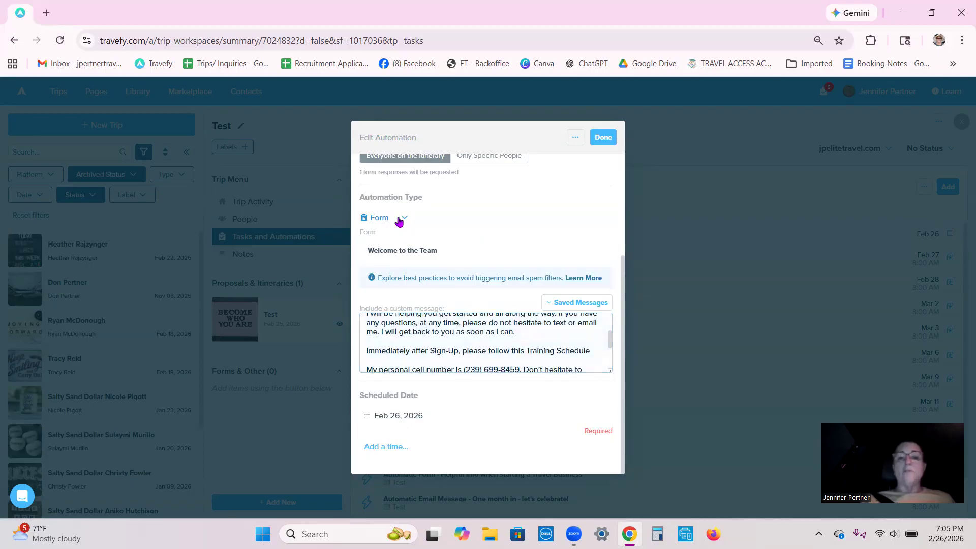
pyautogui.scroll(-4, 489, 352)
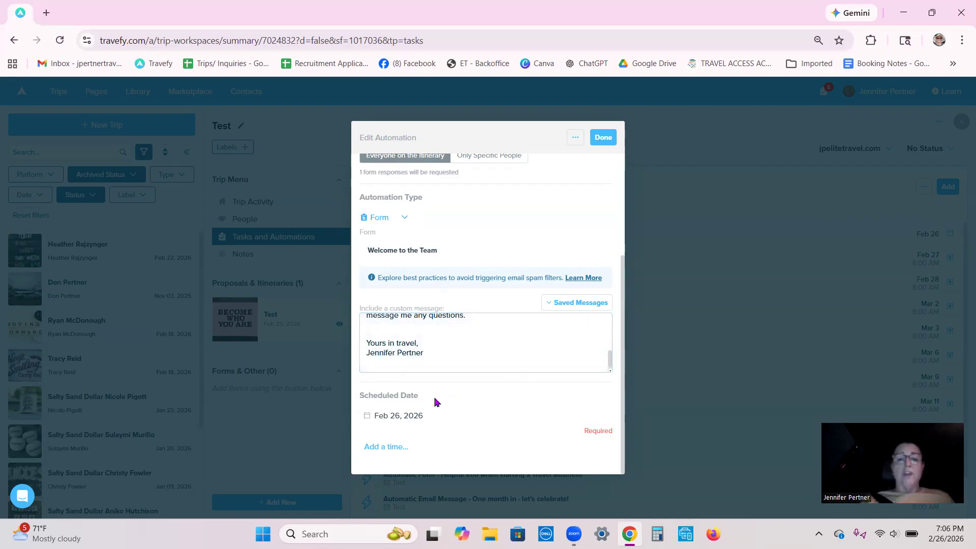
pyautogui.click(383, 446)
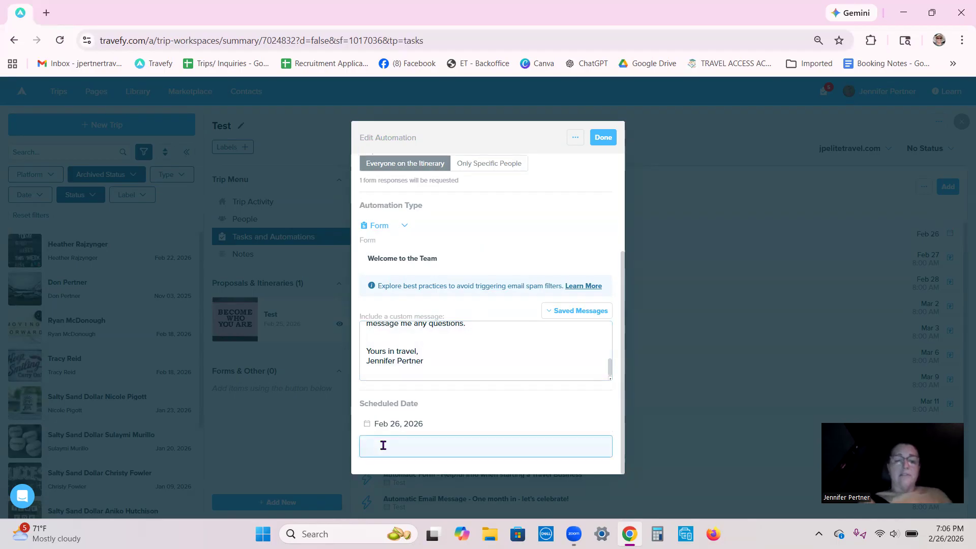
pyautogui.write('7:10')
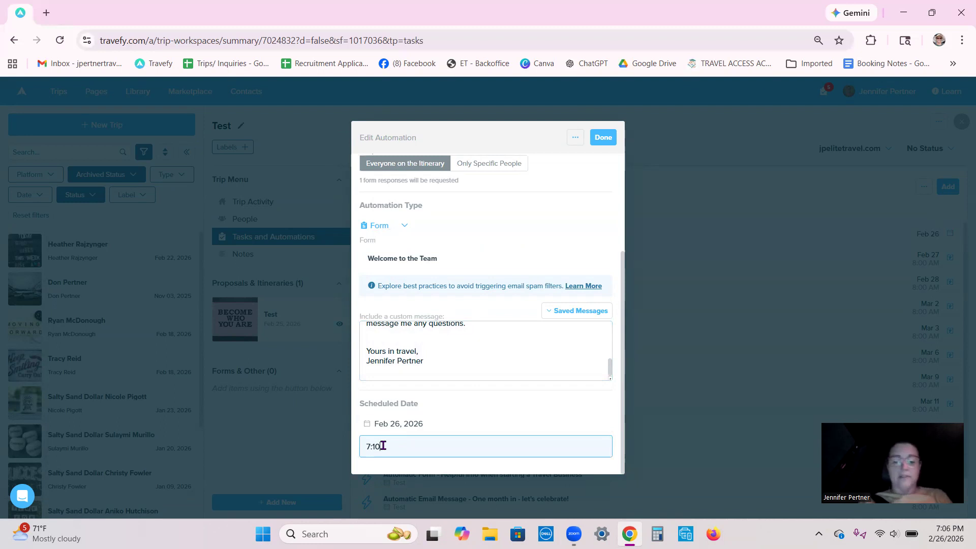
pyautogui.write(' pm')
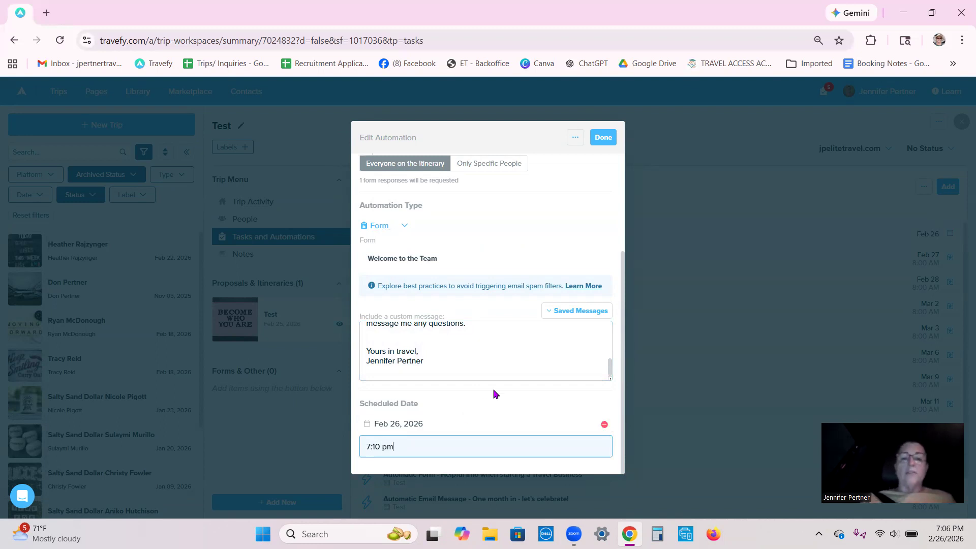
pyautogui.click(459, 402)
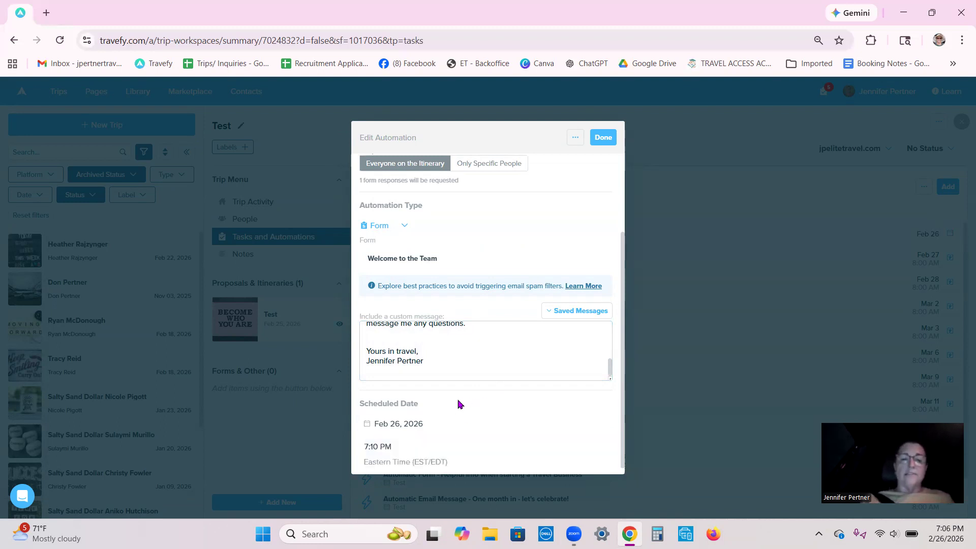
pyautogui.click(604, 142)
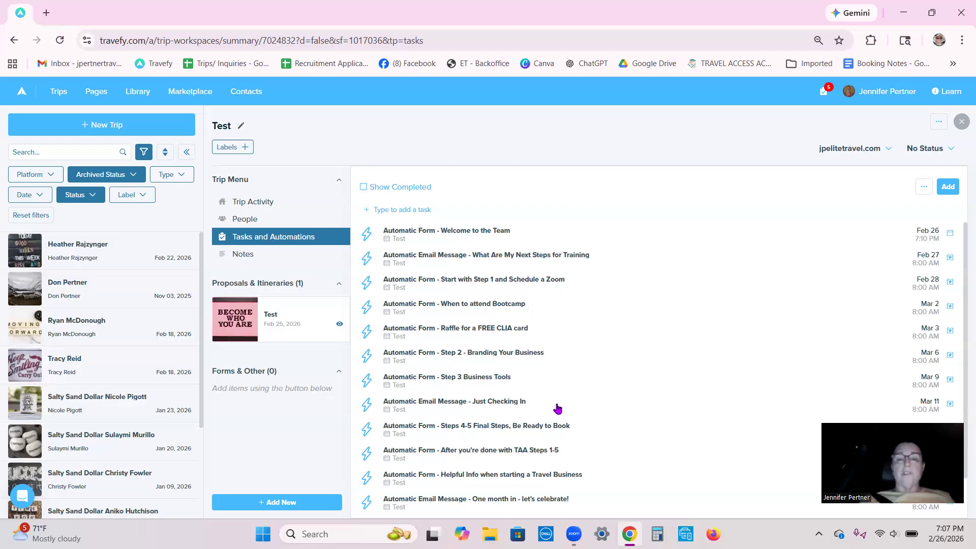
# - Look through the trip's full list of scheduled automations, down to the 6 Month Check In email
pyautogui.scroll(-1, 558, 408)
pyautogui.scroll(-1, 557, 409)
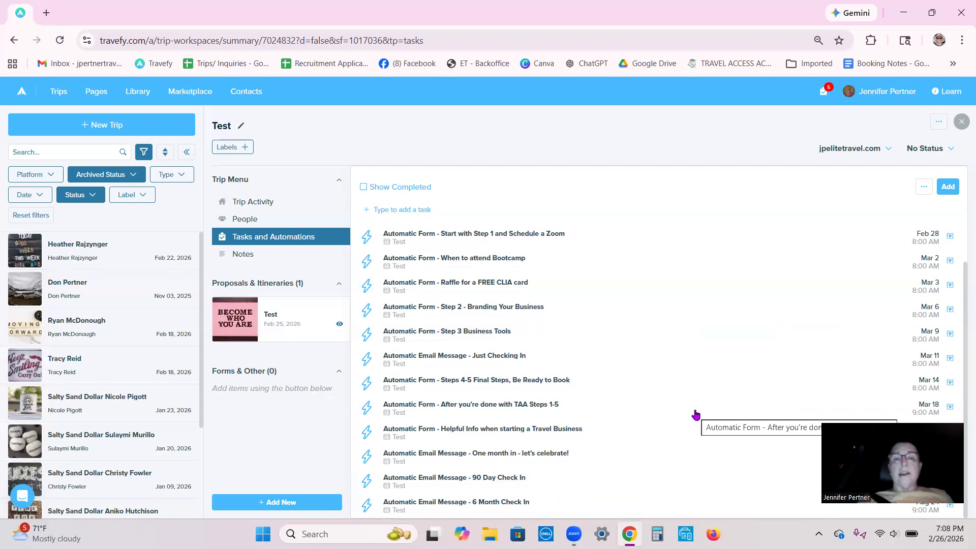
pyautogui.scroll(1, 695, 414)
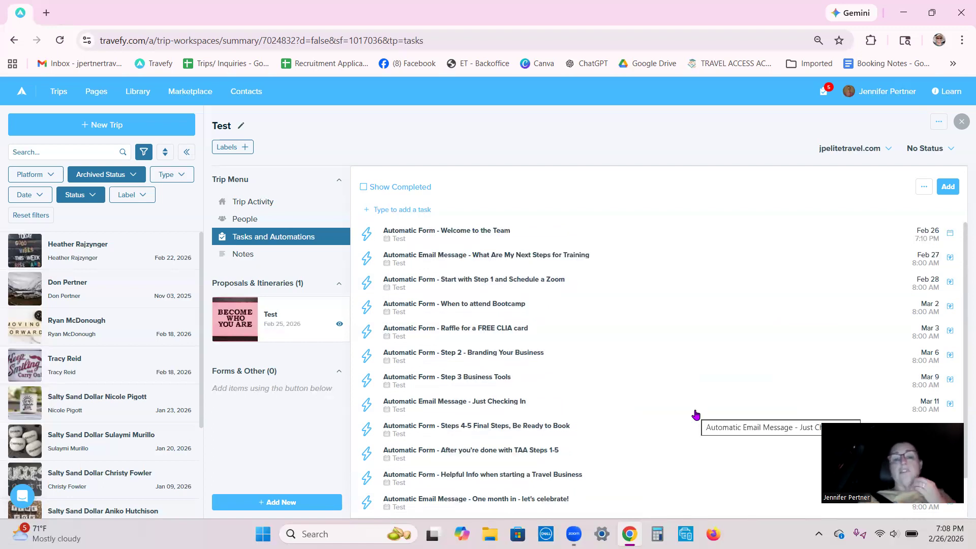
pyautogui.scroll(-1, 695, 414)
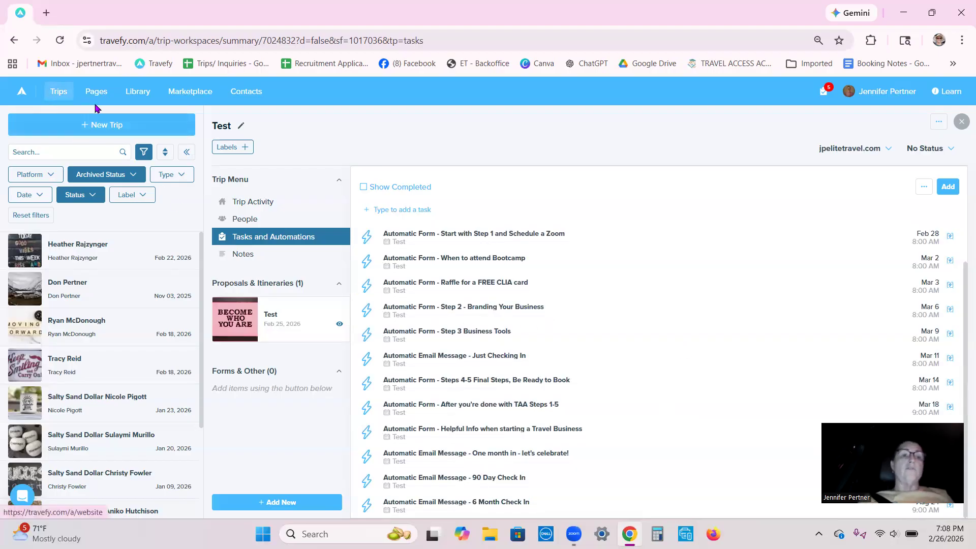
# - Open the library, show its hidden labels and filter the items by the form and team labels
pyautogui.click(137, 94)
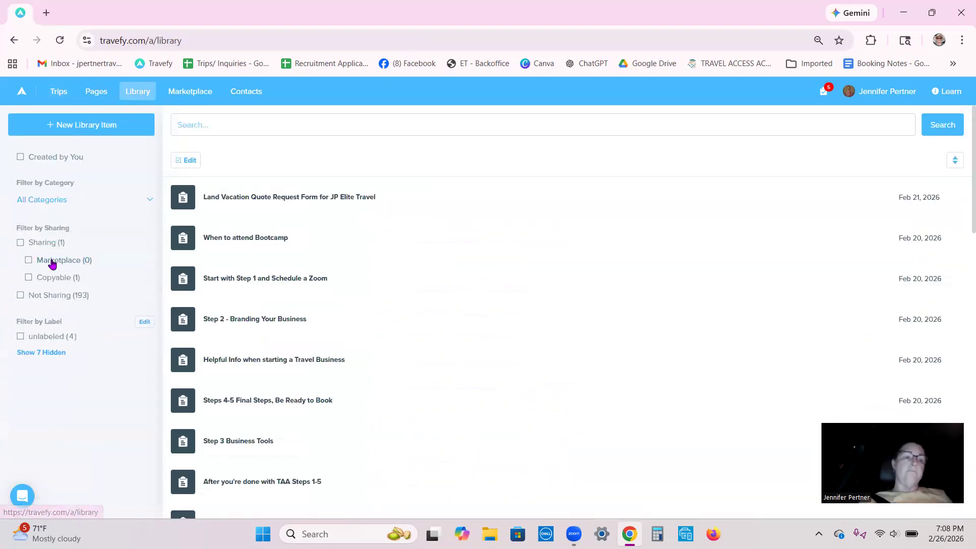
pyautogui.click(53, 352)
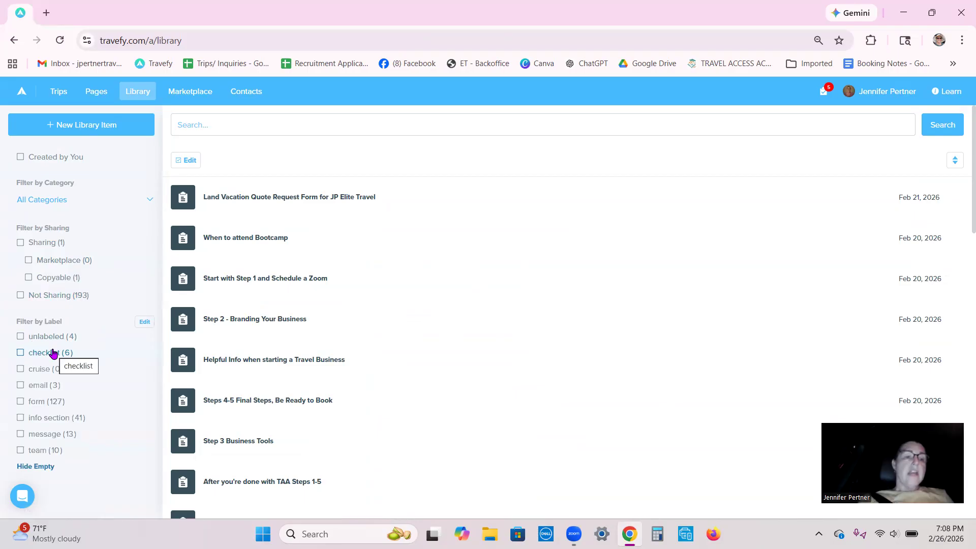
pyautogui.click(41, 401)
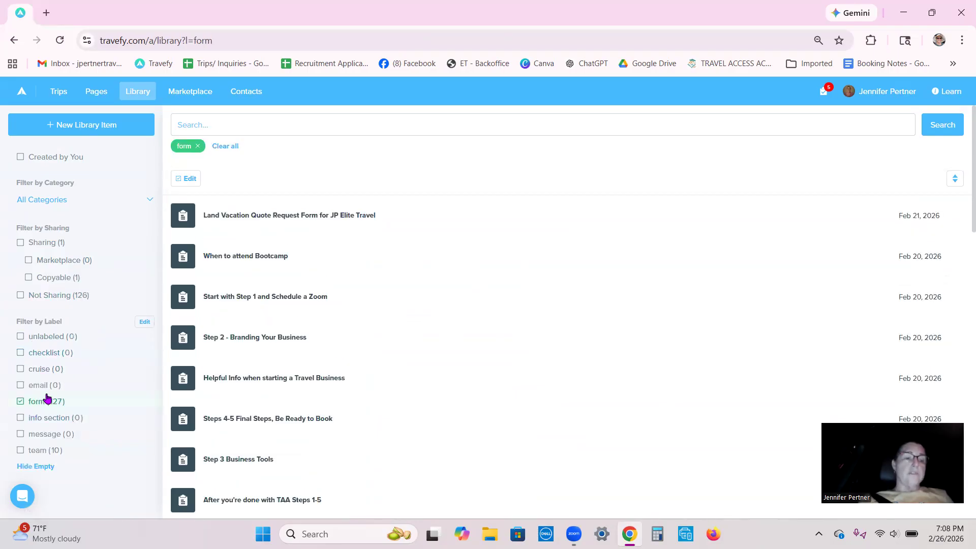
pyautogui.click(38, 450)
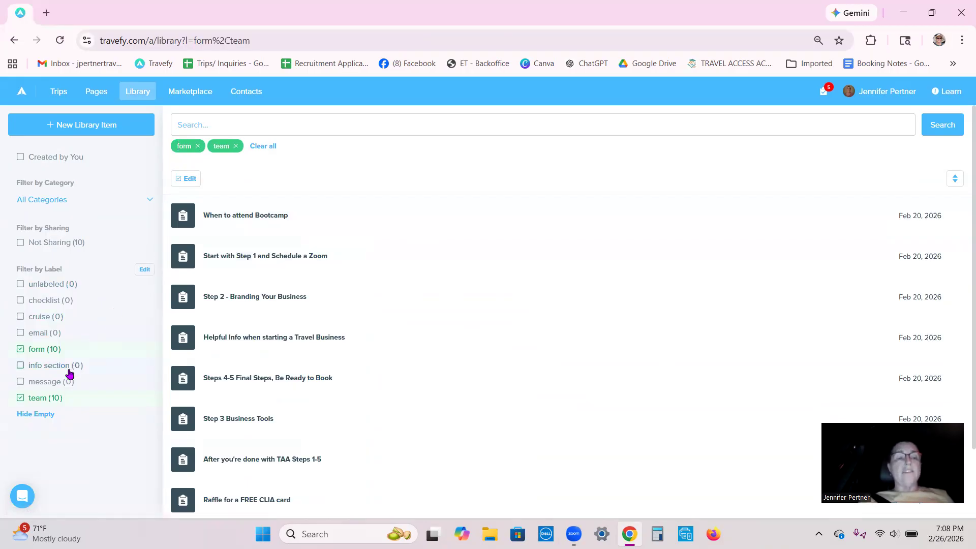
# - Toggle the team label filter off and back on, and look at the editable label list
pyautogui.click(41, 401)
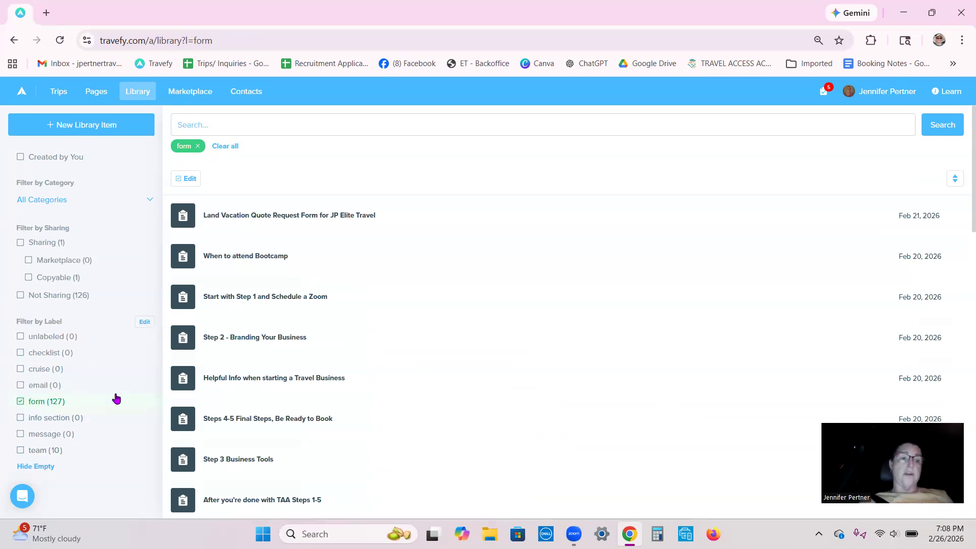
pyautogui.click(37, 451)
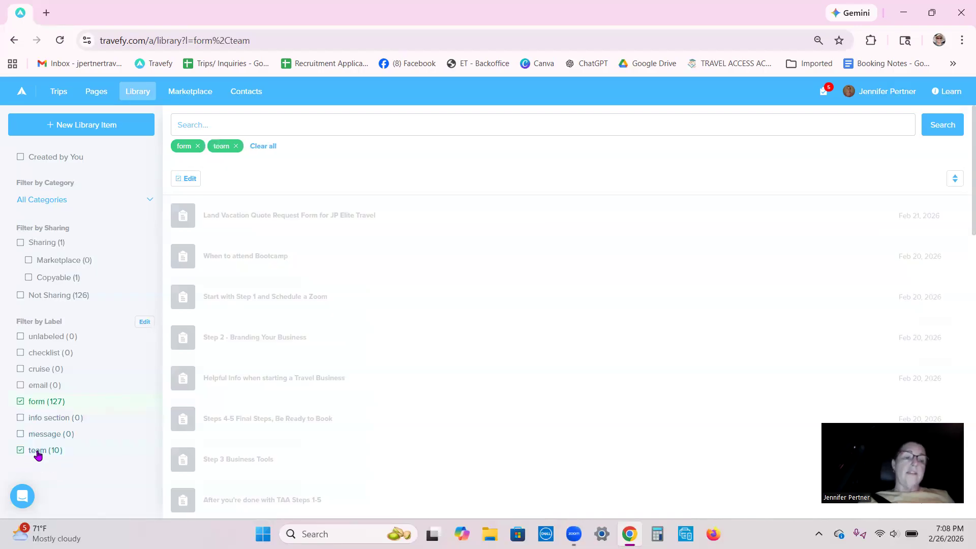
pyautogui.doubleClick(37, 452)
pyautogui.click(78, 420)
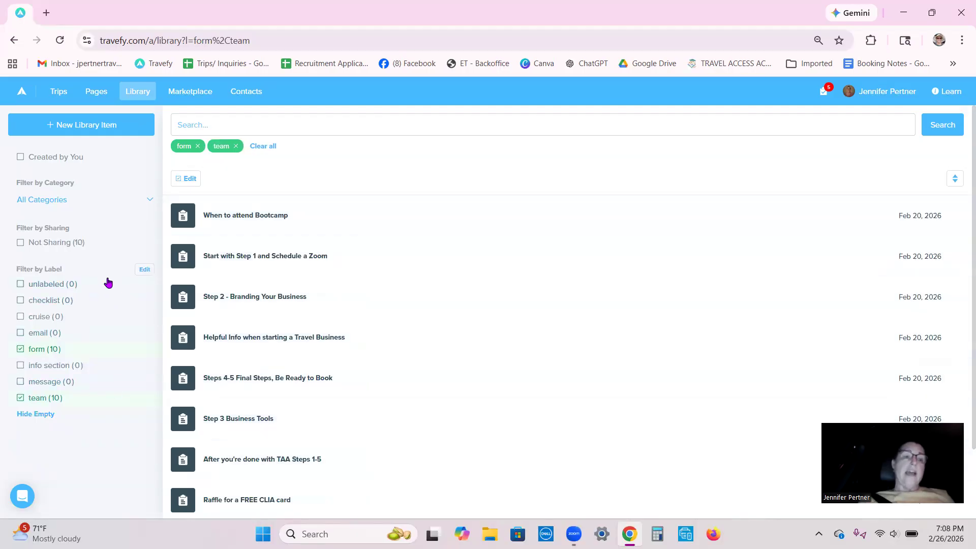
pyautogui.click(144, 270)
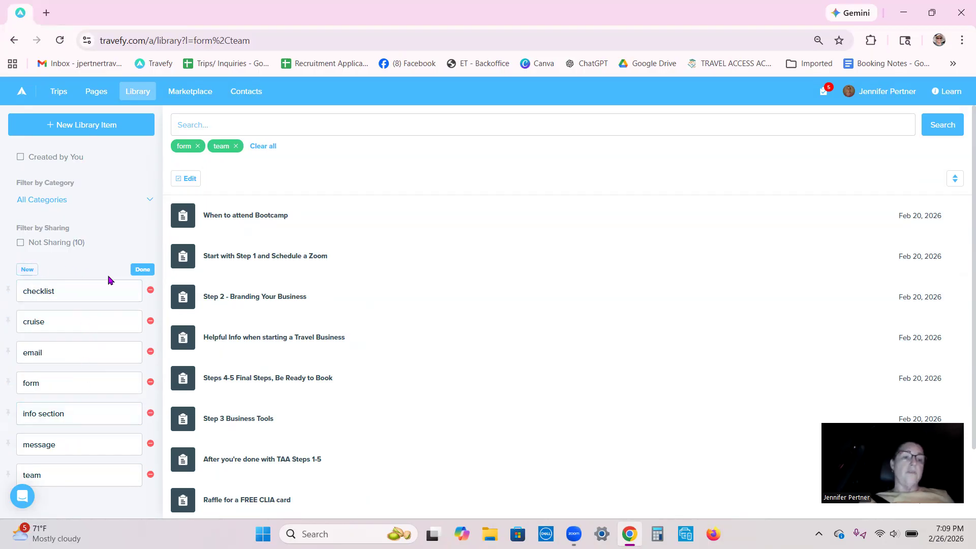
pyautogui.click(142, 269)
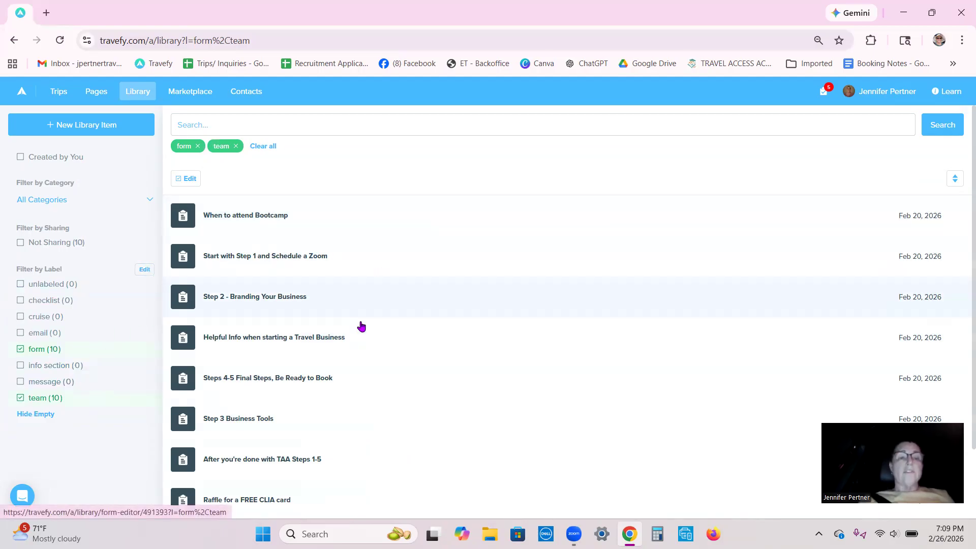
# - Open the "Welcome to the Team" form from the filtered library and read its first page in the preview
pyautogui.scroll(-2, 362, 328)
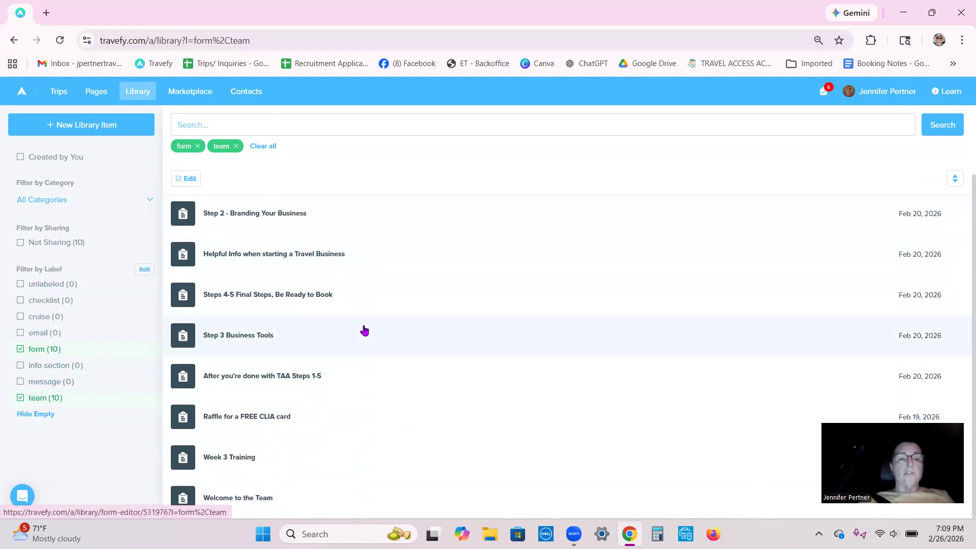
pyautogui.click(245, 496)
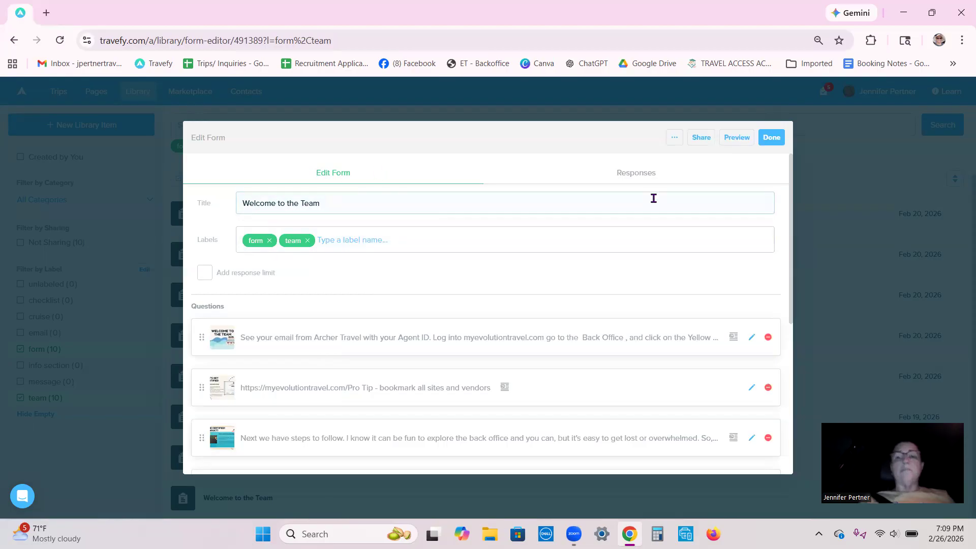
pyautogui.click(736, 138)
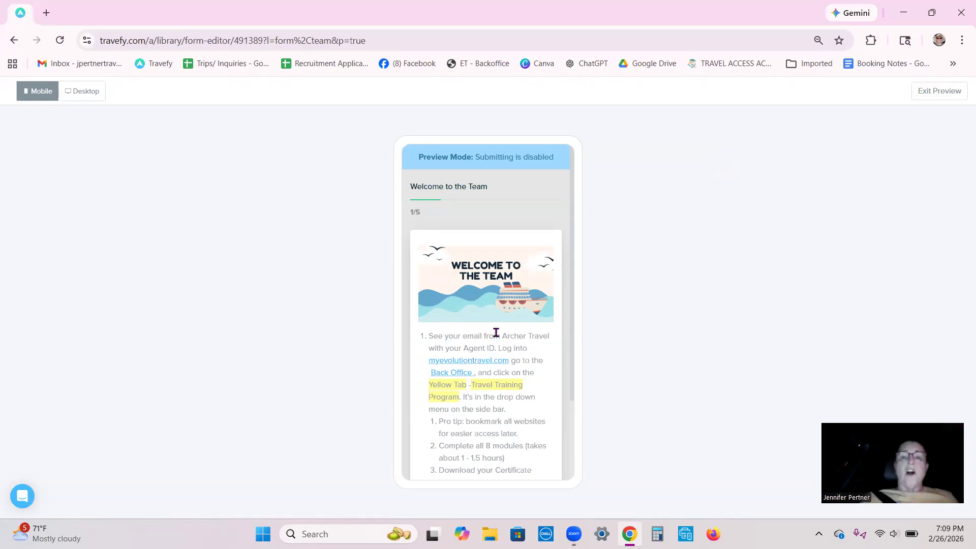
pyautogui.scroll(-2, 494, 332)
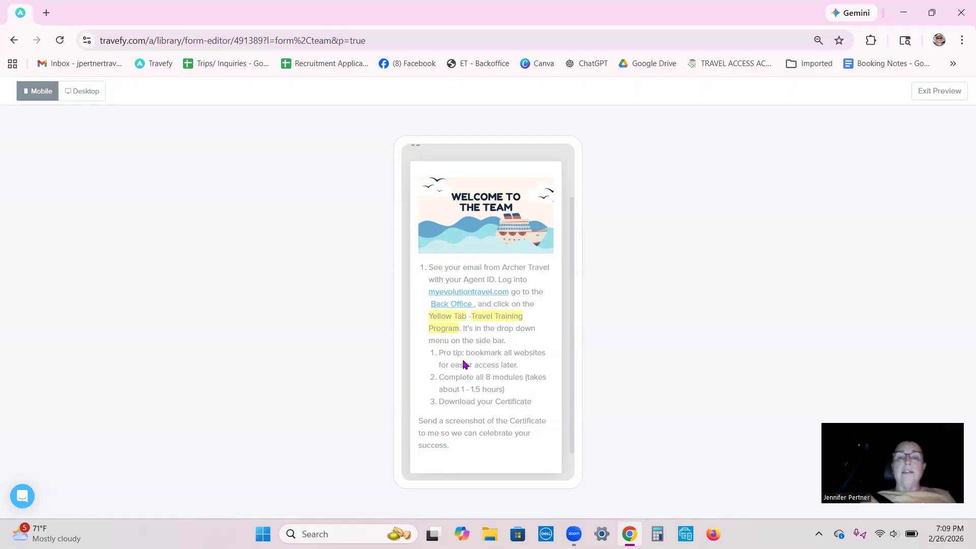
pyautogui.scroll(-1, 489, 431)
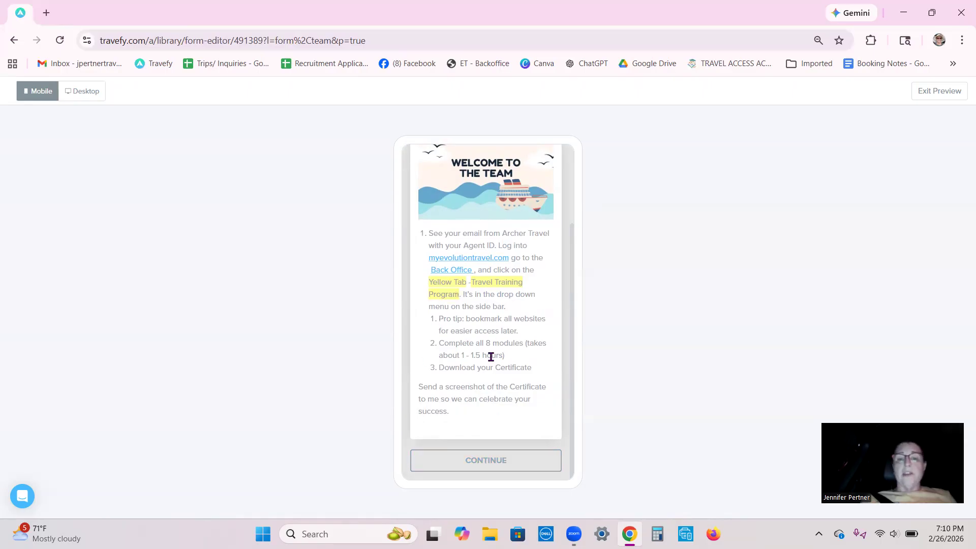
# - Continue the form preview through the "Let's Get Certified" page and examine the "You're Certified! Now What?" page up close
pyautogui.click(484, 462)
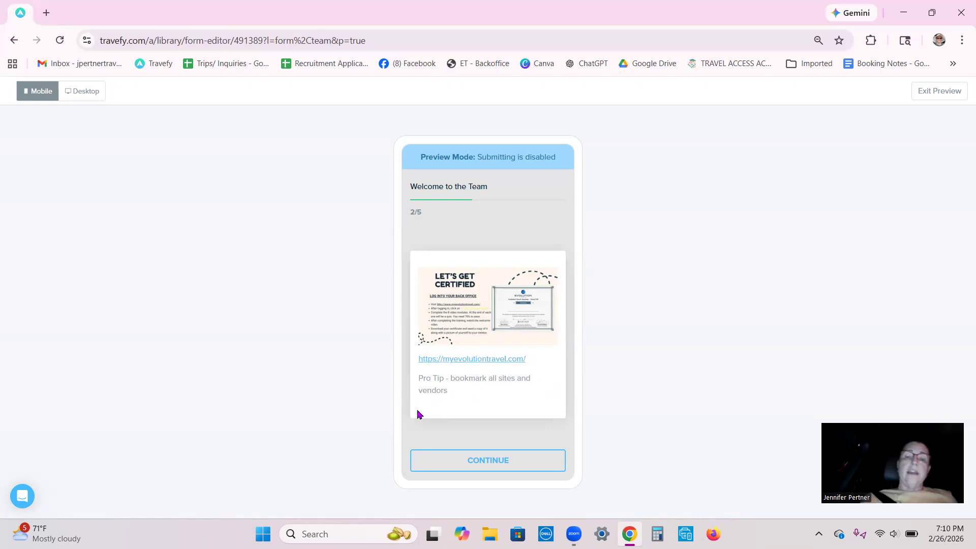
pyautogui.click(481, 464)
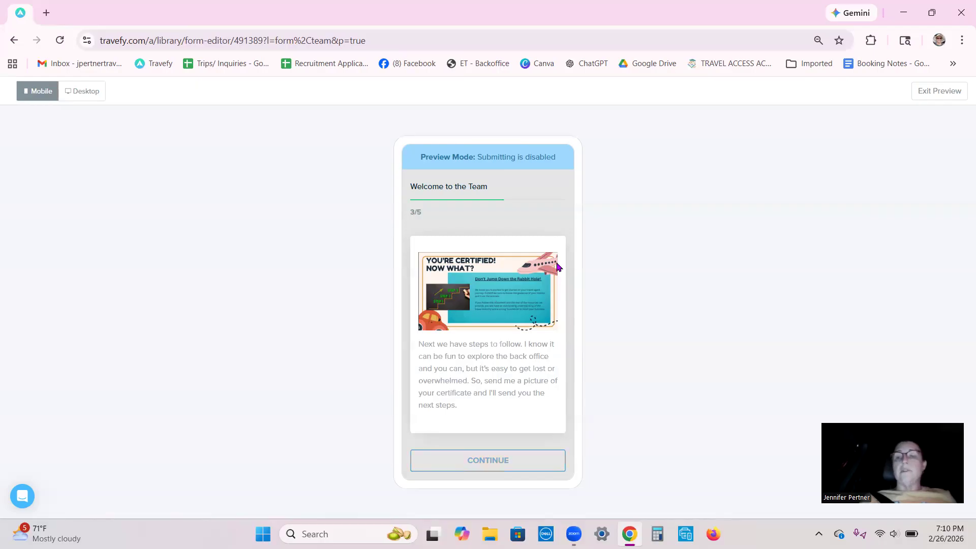
pyautogui.keyDown('ctrl'); pyautogui.scroll(5, 493, 297); pyautogui.keyUp('ctrl')
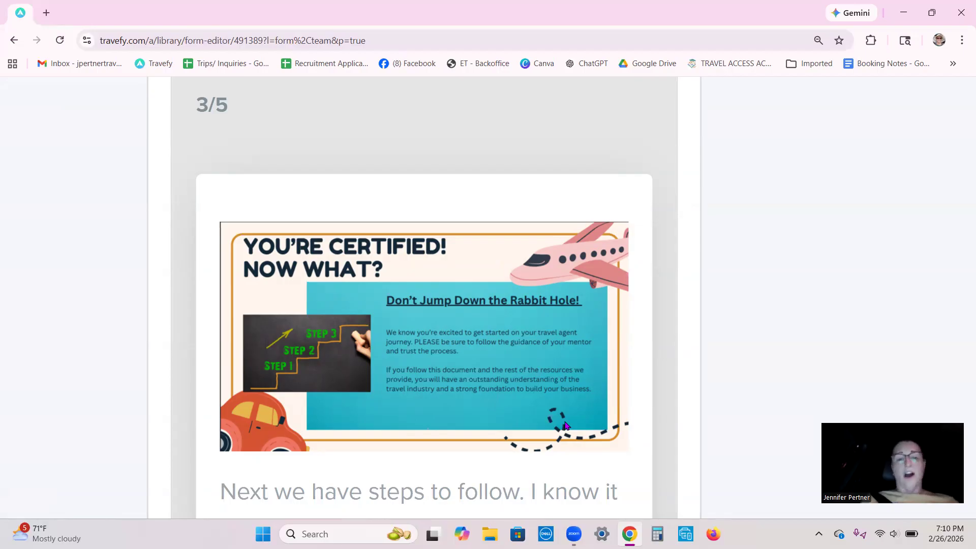
pyautogui.scroll(-3, 464, 454)
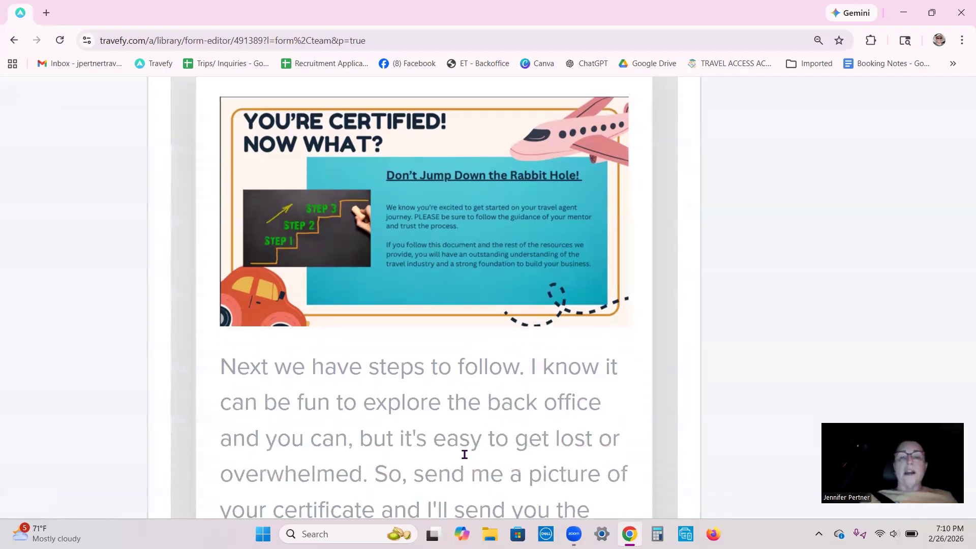
pyautogui.scroll(-1, 464, 454)
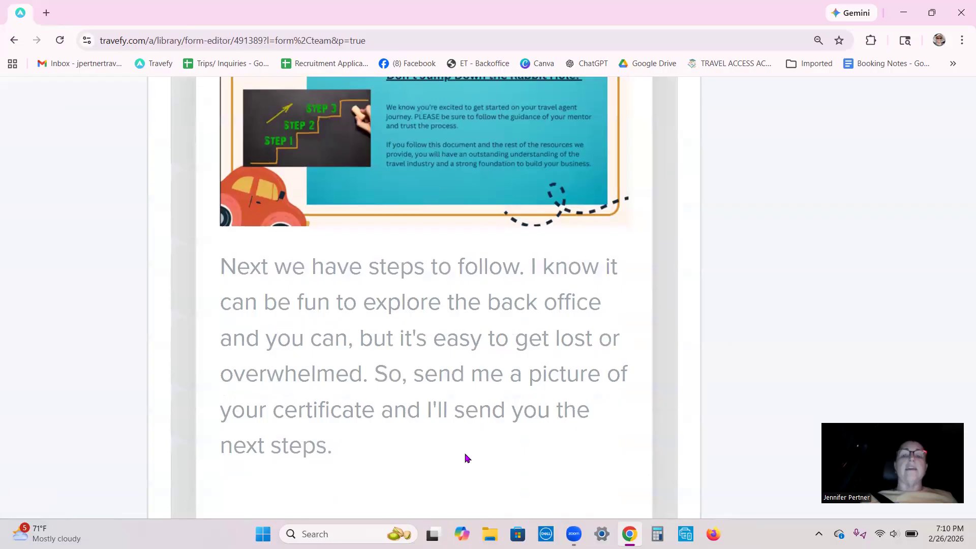
pyautogui.scroll(-1, 467, 458)
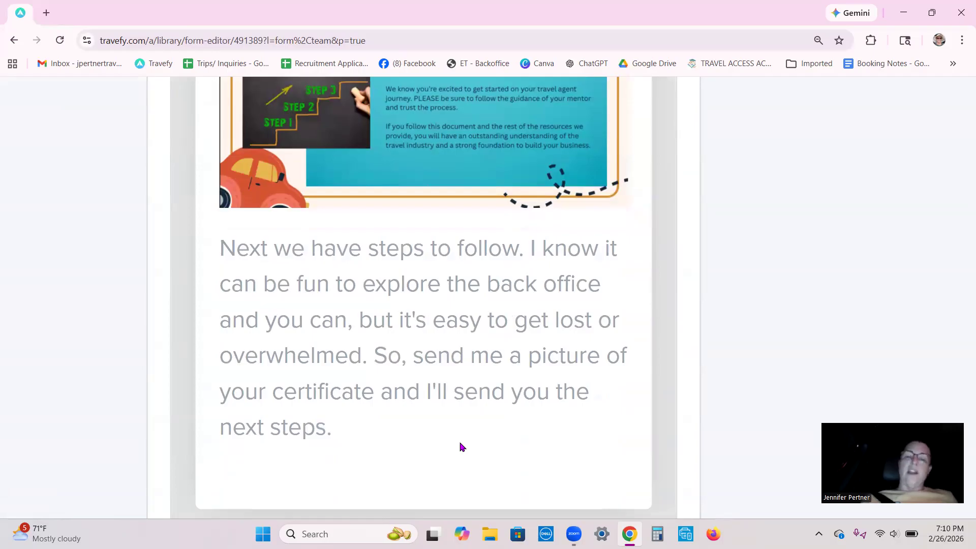
pyautogui.scroll(-2, 462, 447)
pyautogui.scroll(1, 462, 447)
pyautogui.scroll(-5, 462, 448)
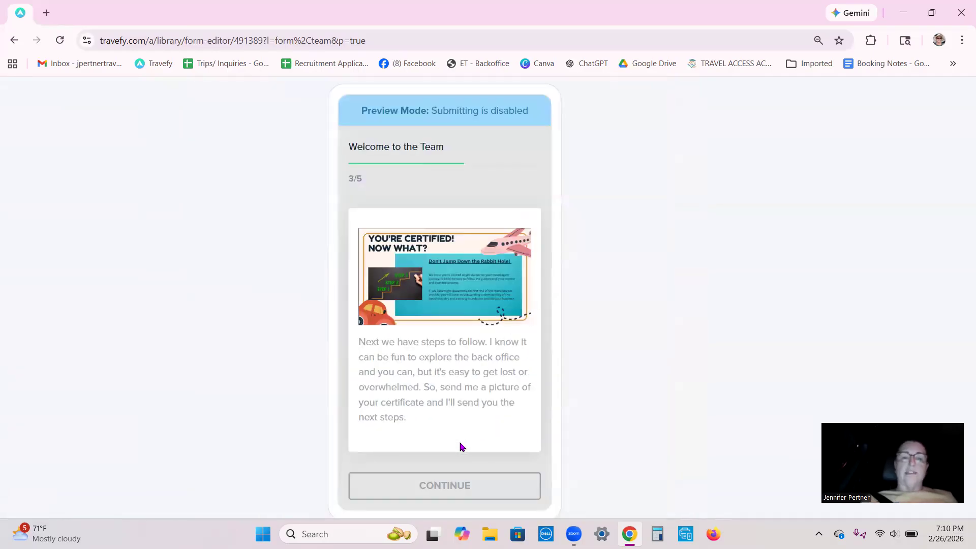
pyautogui.scroll(-2, 462, 447)
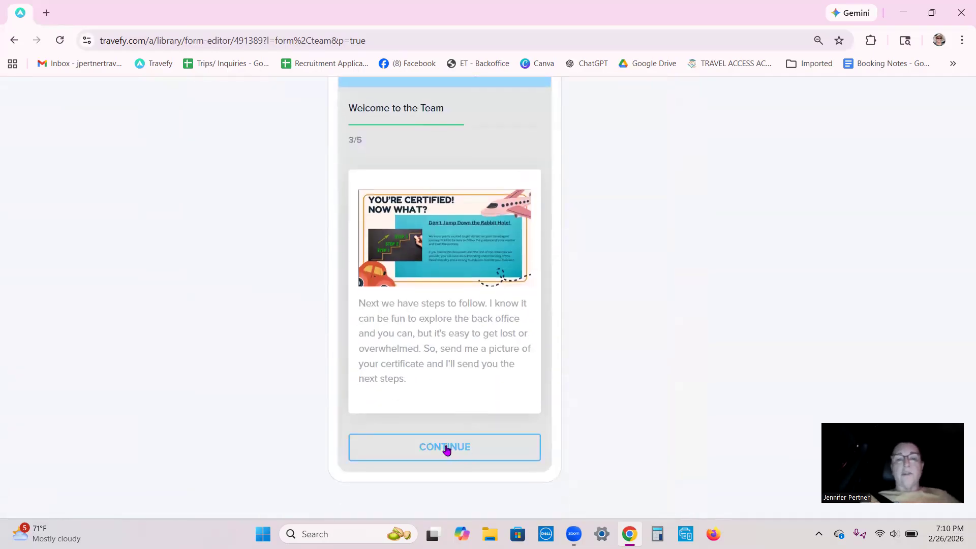
# - Advance the form preview past the full-time or part-time and daily-hours questions unanswered, up to the response review page
pyautogui.click(447, 450)
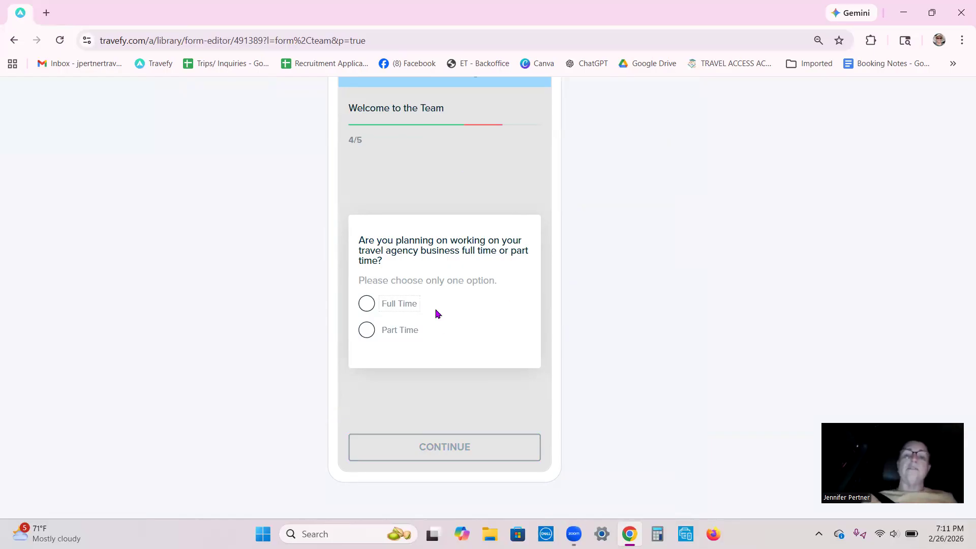
pyautogui.click(446, 451)
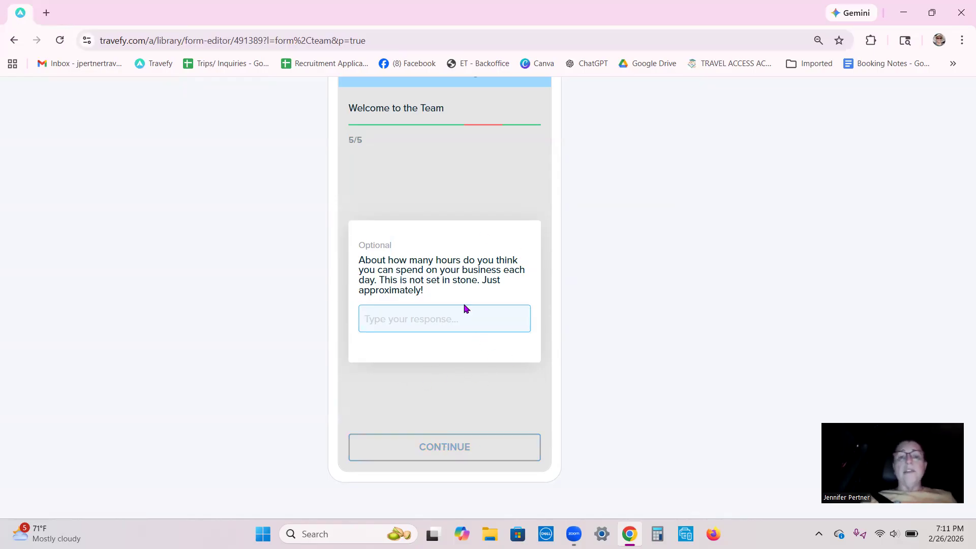
pyautogui.click(452, 453)
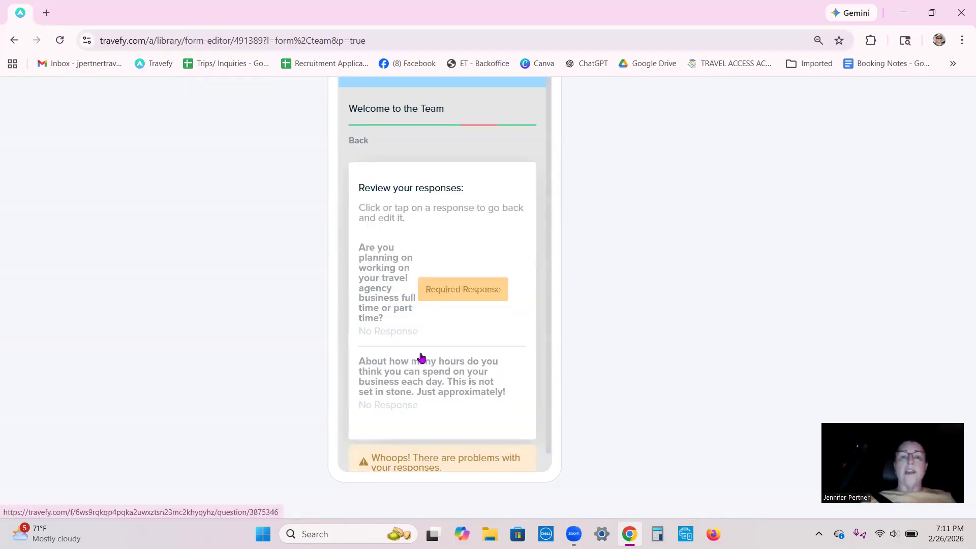
# - Look over the response review page of the "Welcome to the Team" preview, then exit the preview and close the form
pyautogui.scroll(-1, 421, 355)
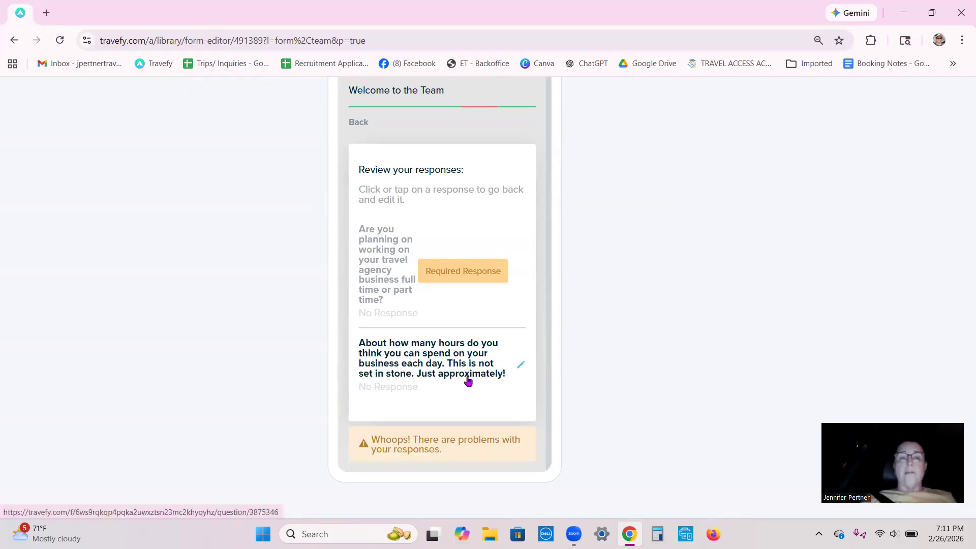
pyautogui.scroll(1, 466, 379)
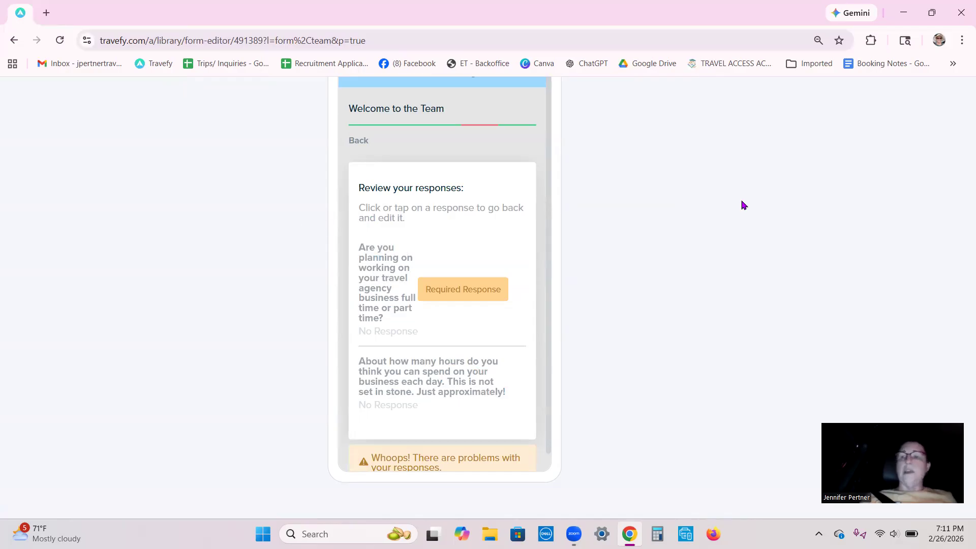
pyautogui.scroll(3, 743, 204)
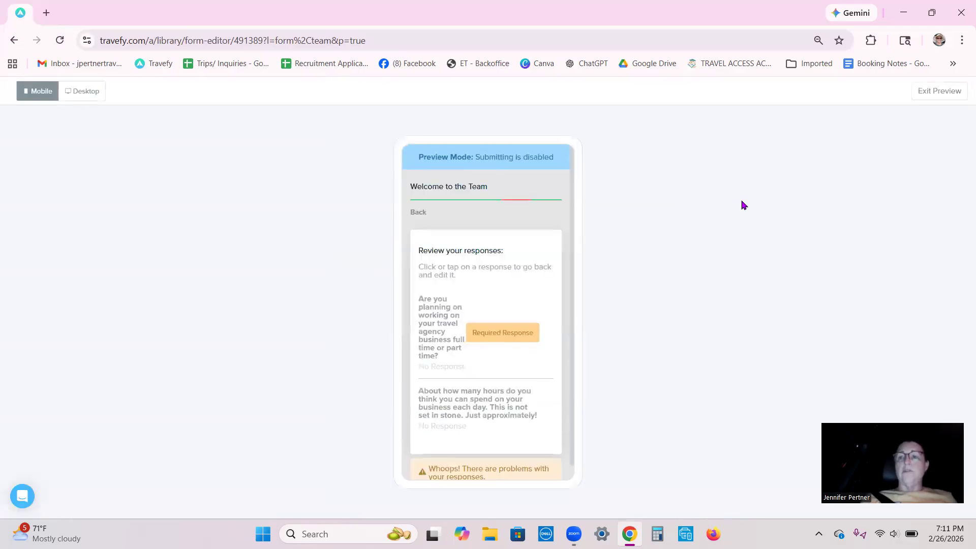
pyautogui.click(952, 94)
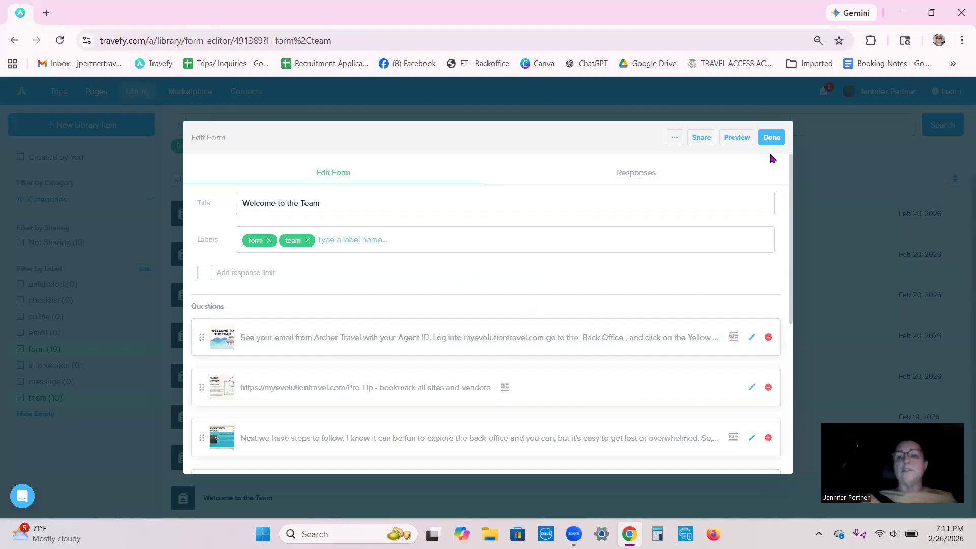
pyautogui.click(770, 137)
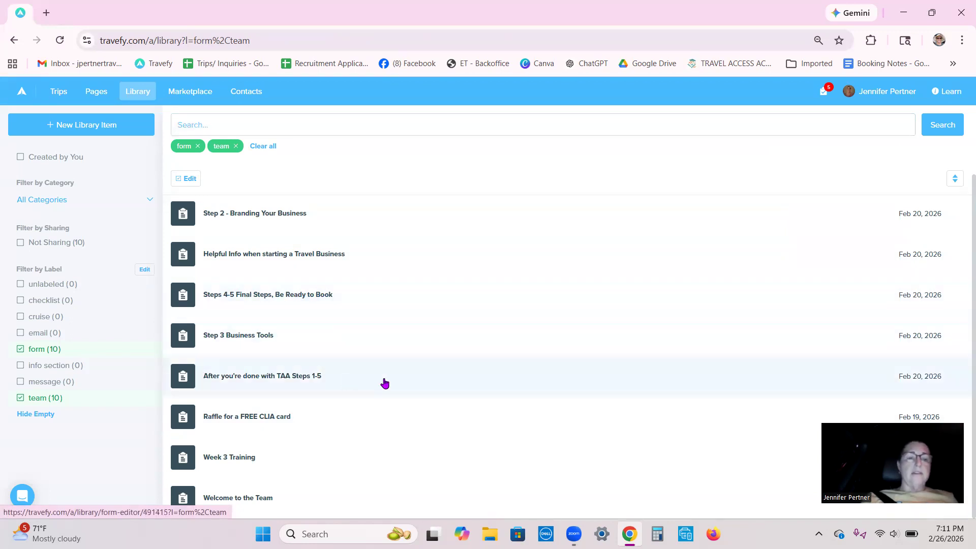
# - Look through the list of library forms filtered by the form and team labels
pyautogui.scroll(2, 356, 431)
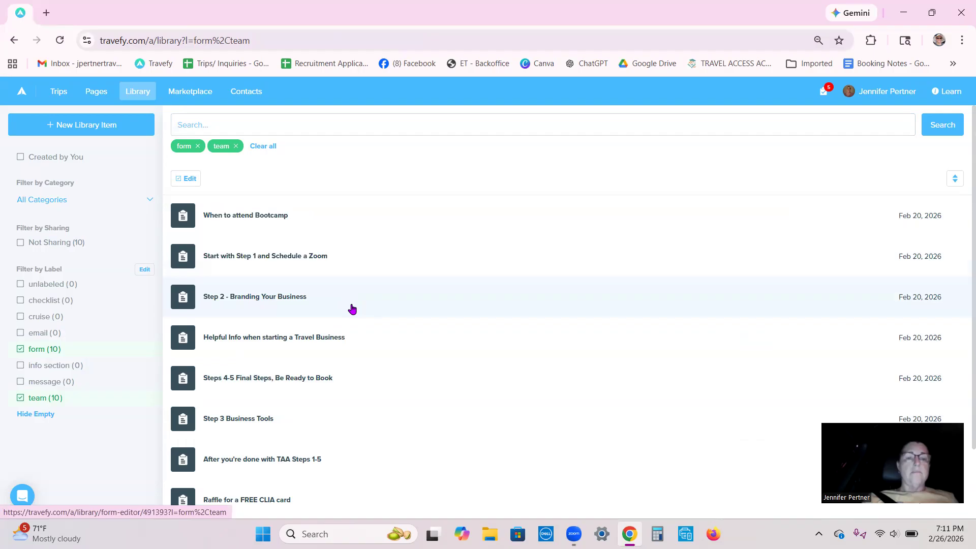
pyautogui.scroll(-2, 327, 362)
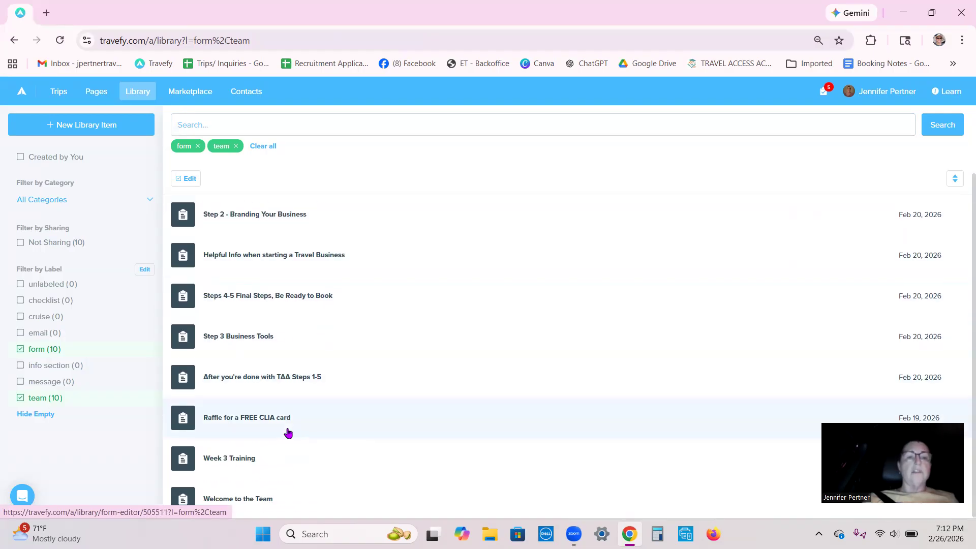
pyautogui.scroll(2, 287, 432)
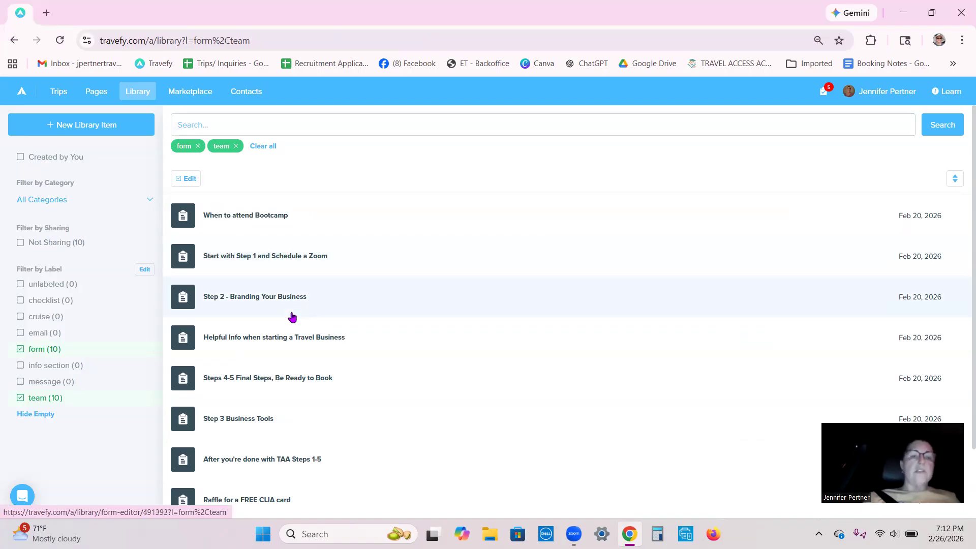
# - Clear the form and team label filters and filter the library by the form label alone
pyautogui.click(28, 350)
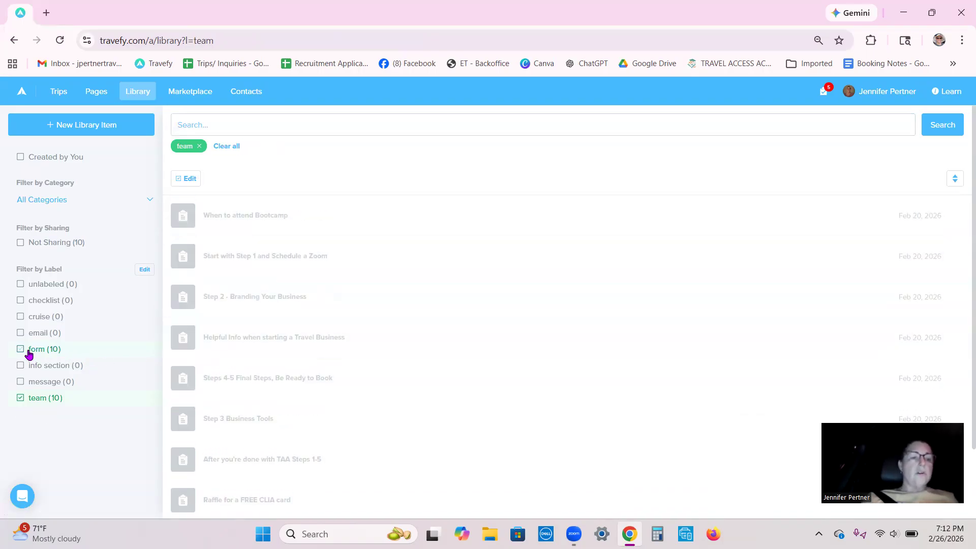
pyautogui.click(29, 398)
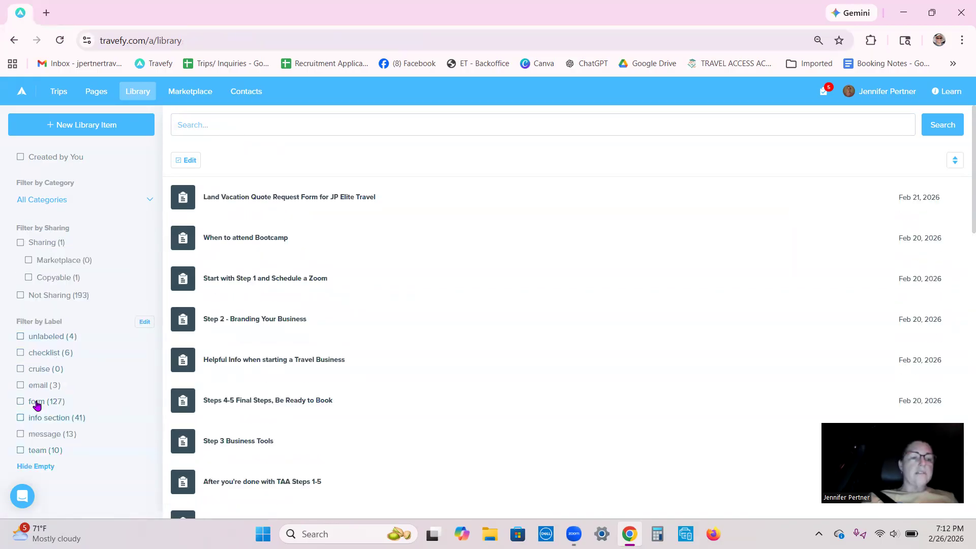
pyautogui.click(36, 403)
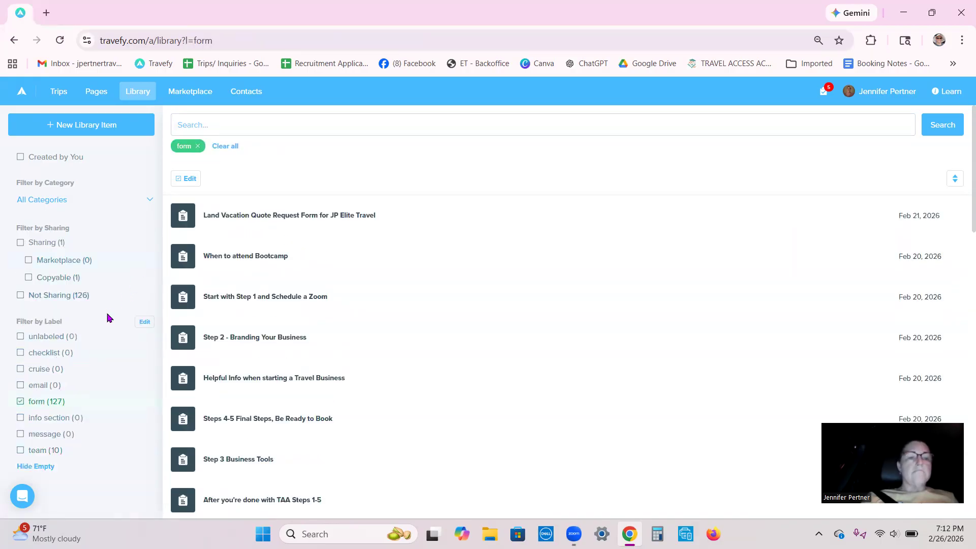
# - Try entering "what" and then "next" as the library search term, and clear the search text
pyautogui.click(184, 128)
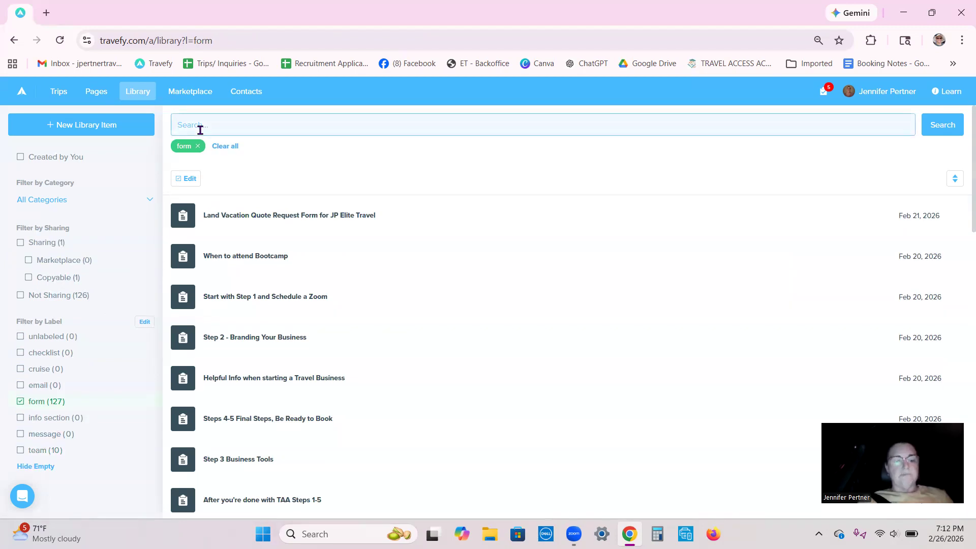
pyautogui.write('what')
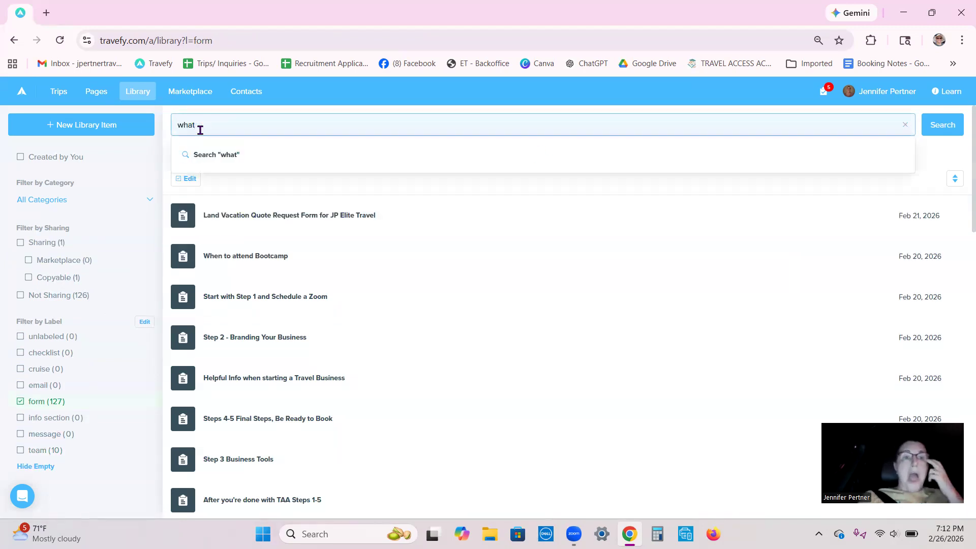
pyautogui.press('BackSpace')
pyautogui.press('BackSpace')
pyautogui.press('BackSpace')
pyautogui.press('BackSpace')
pyautogui.write('next')
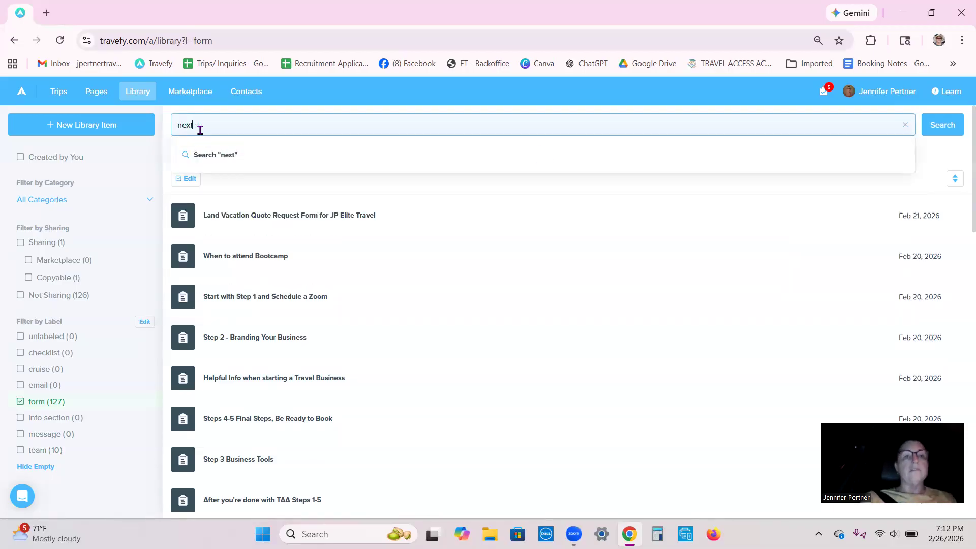
pyautogui.press('BackSpace')
pyautogui.press('BackSpace')
pyautogui.press('BackSpace')
pyautogui.press('BackSpace')
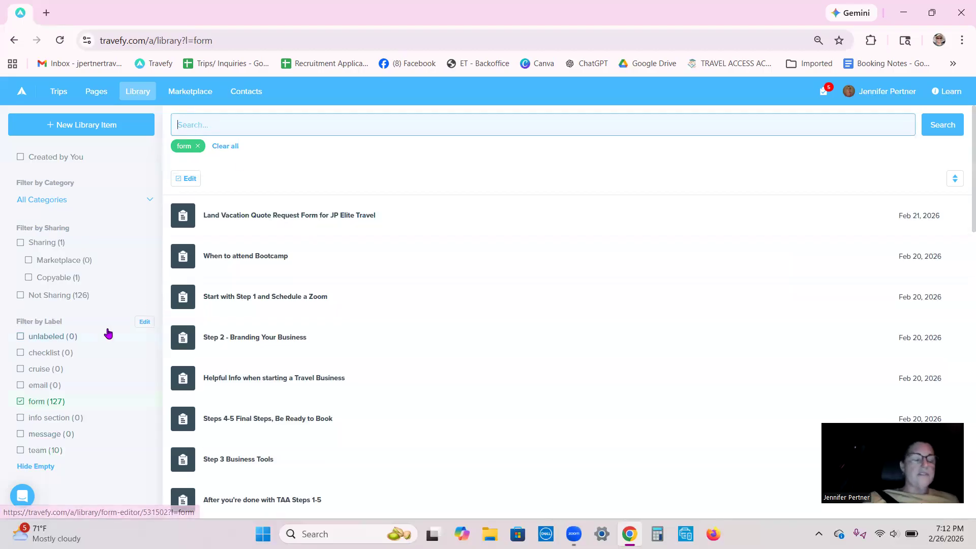
# - Filter the library by the team label instead of the form label and look through the listed forms
pyautogui.click(20, 402)
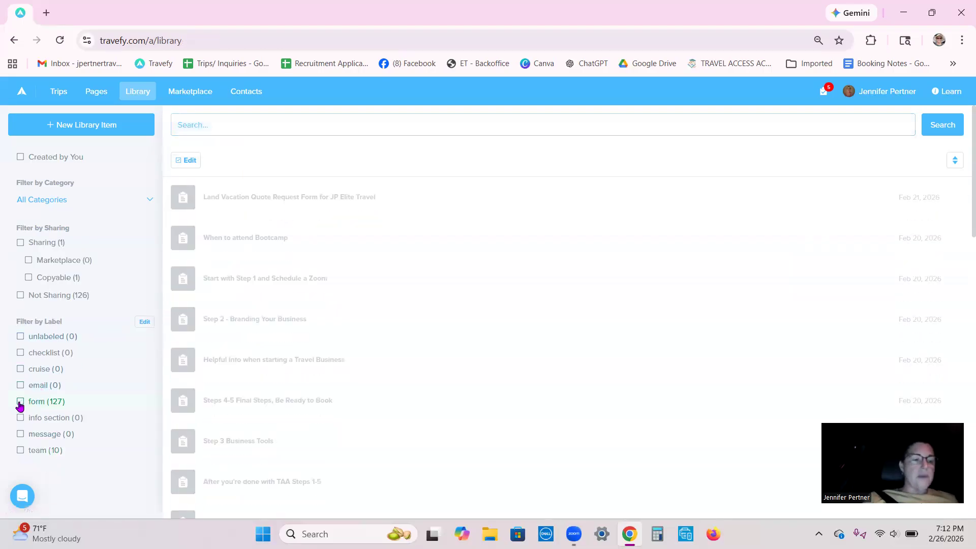
pyautogui.click(21, 450)
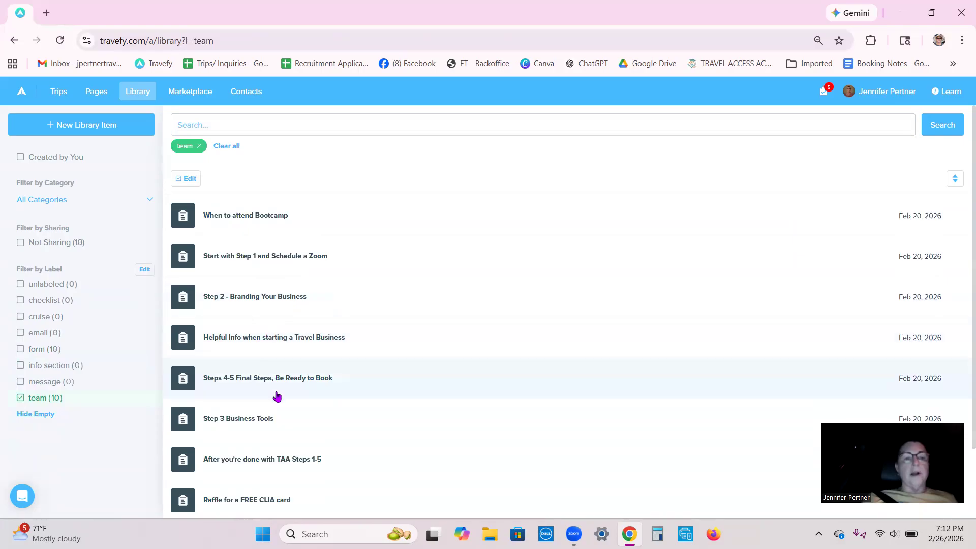
pyautogui.scroll(-2, 277, 397)
pyautogui.scroll(2, 277, 396)
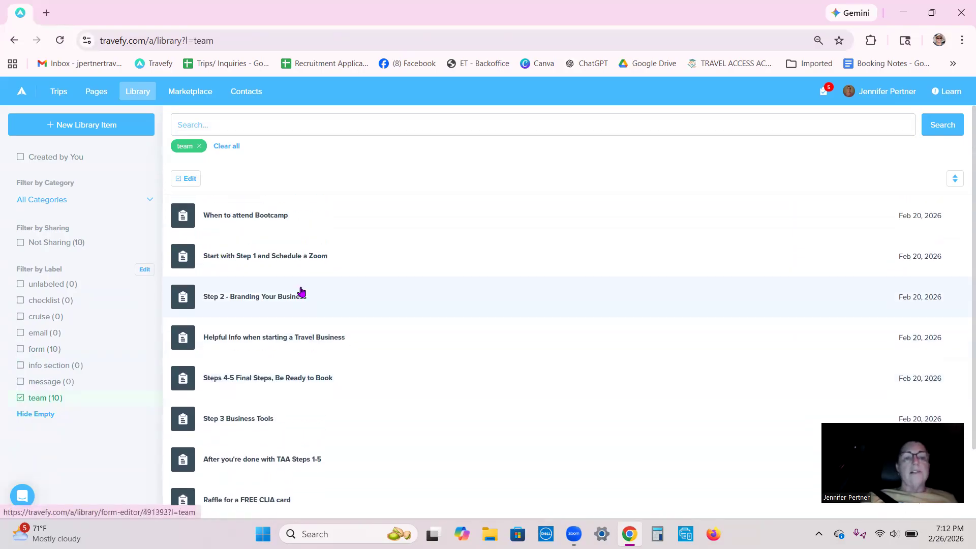
# - Open the "Start with Step 1 and Schedule a Zoom" form and read its first page in the preview
pyautogui.click(244, 257)
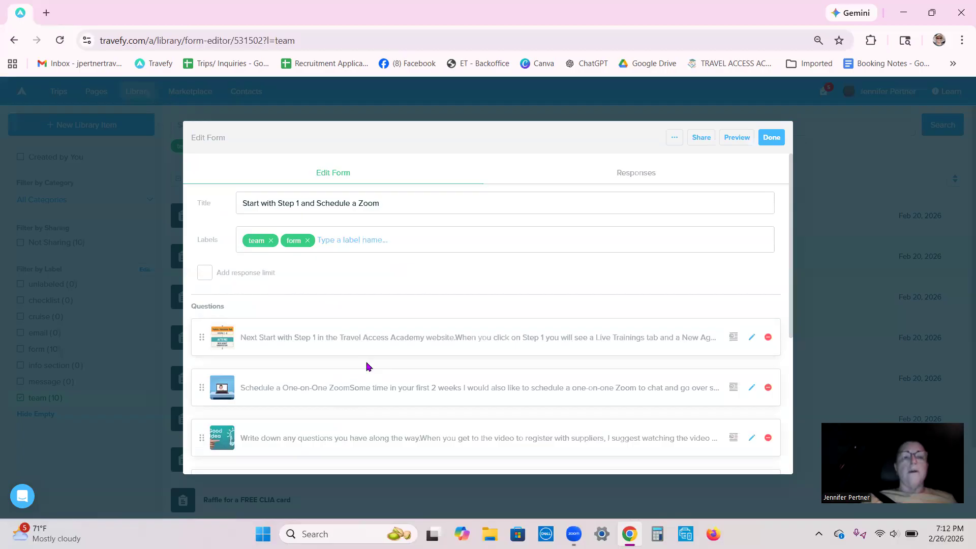
pyautogui.click(738, 136)
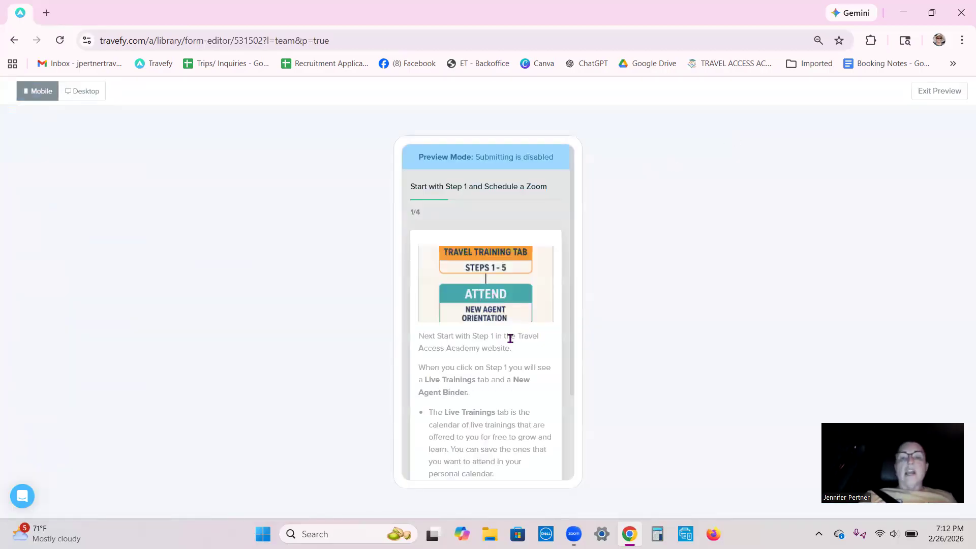
pyautogui.scroll(-1, 509, 338)
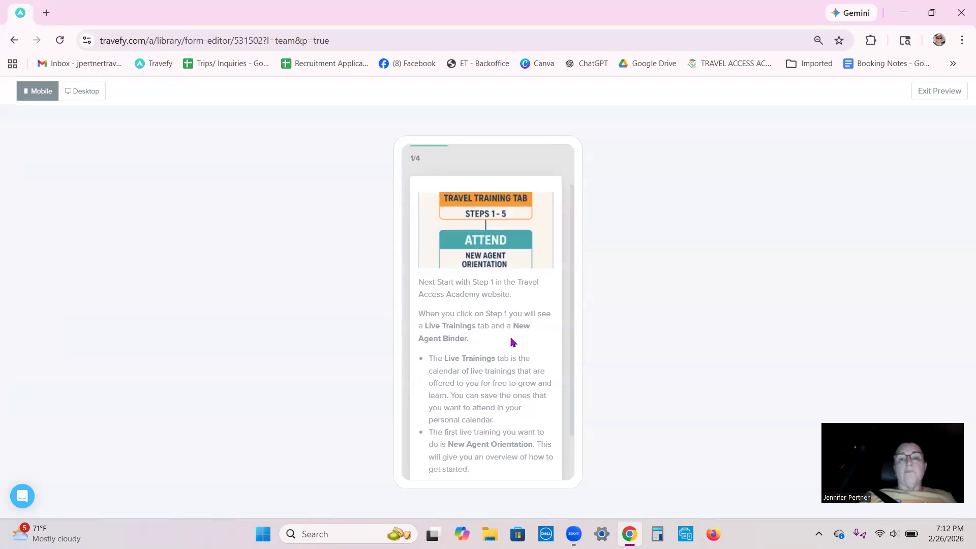
pyautogui.scroll(-1, 499, 347)
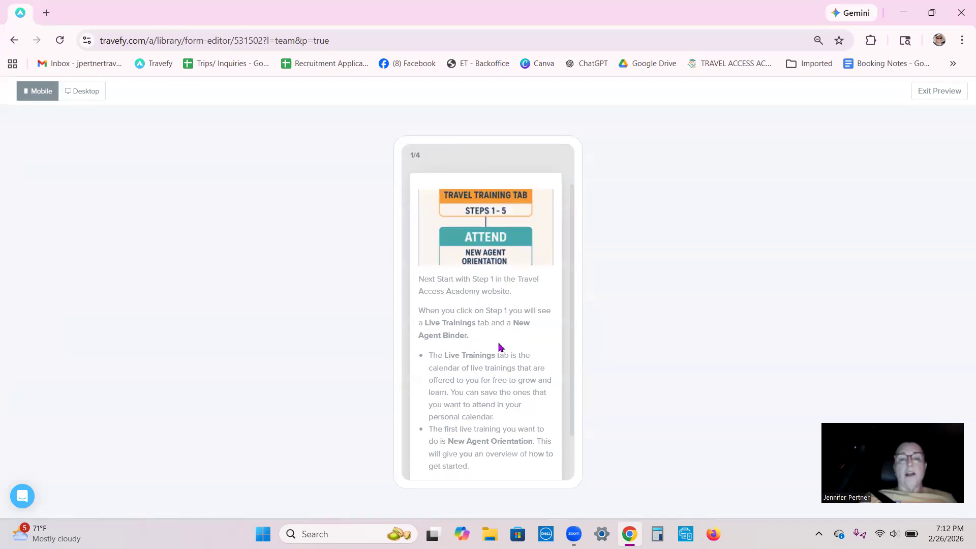
pyautogui.scroll(-1, 500, 347)
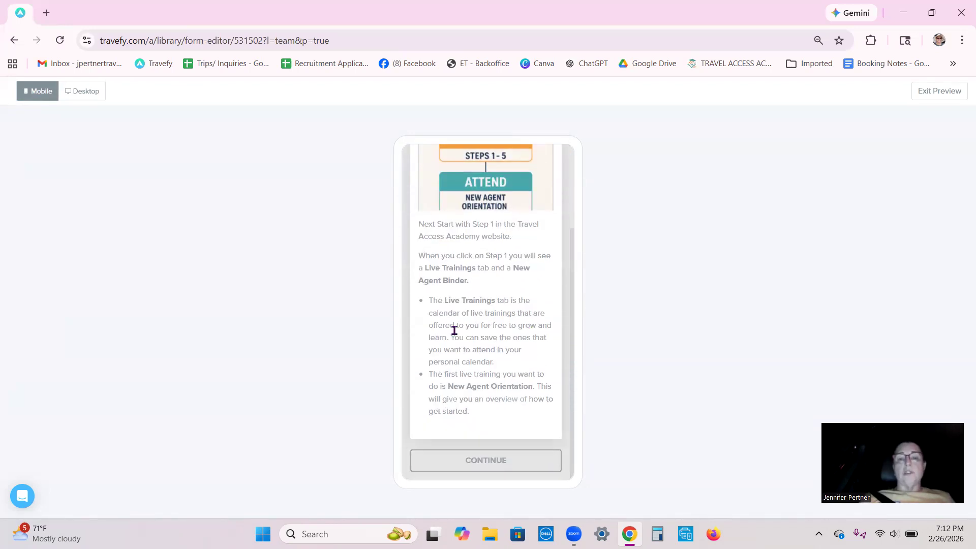
# - Continue the preview through the One-on-One Zoom and supplier registration pages up to the question about scheduling the One-on-One
pyautogui.click(486, 460)
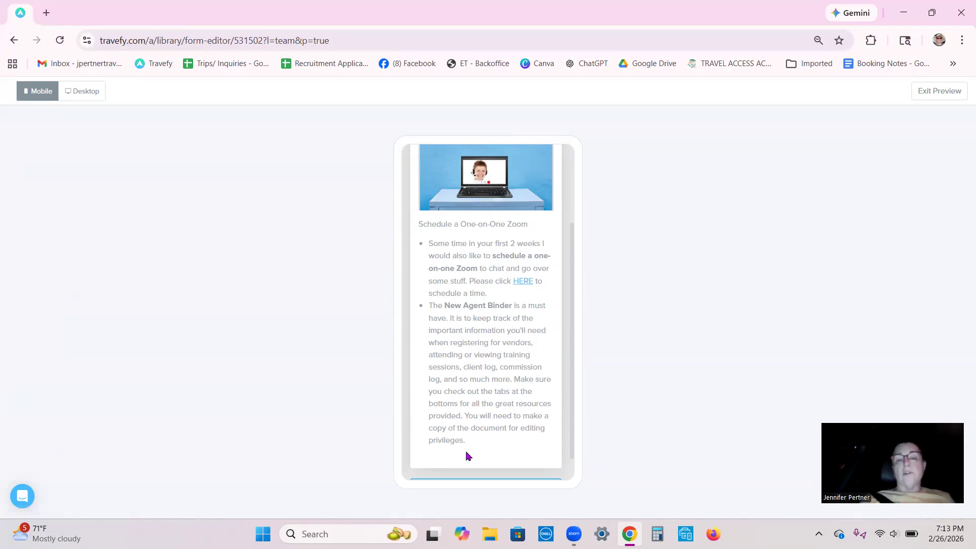
pyautogui.scroll(-1, 494, 458)
pyautogui.click(493, 459)
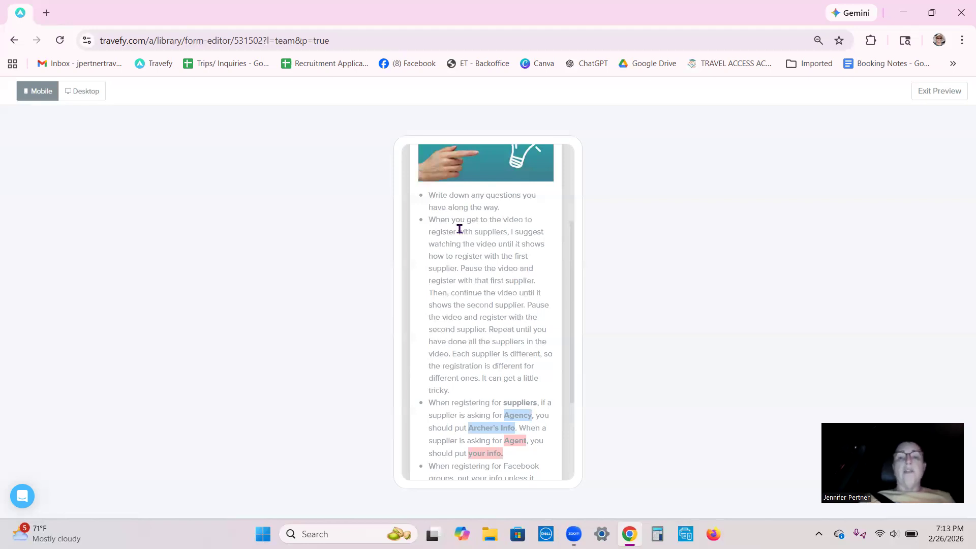
pyautogui.scroll(-3, 470, 352)
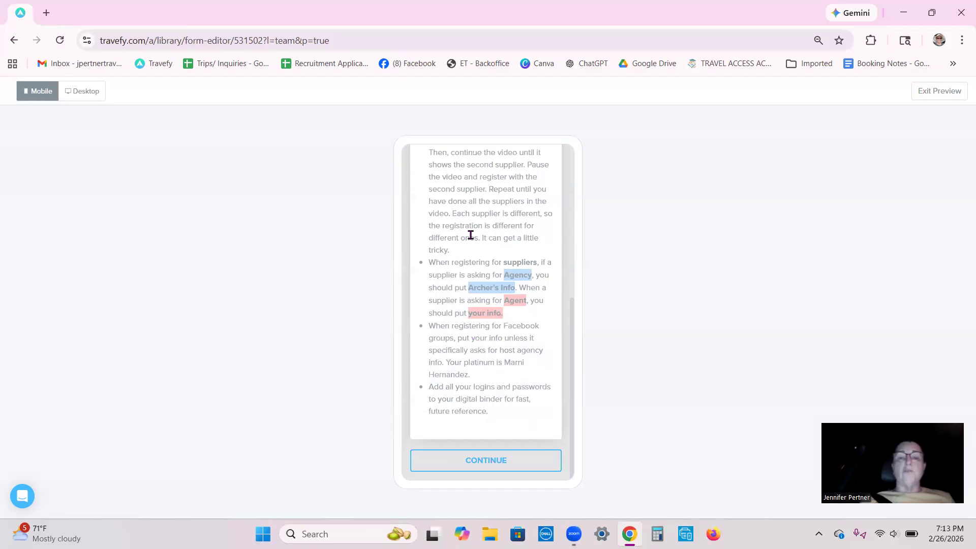
pyautogui.click(494, 462)
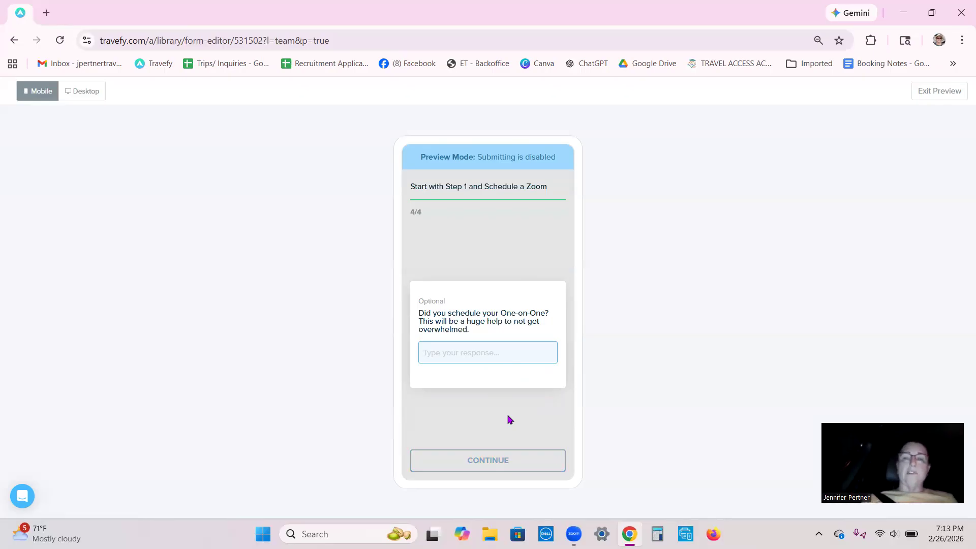
# - Exit the preview, look over the "Start with Step 1 and Schedule a Zoom" form in the editor, and close it
pyautogui.click(926, 91)
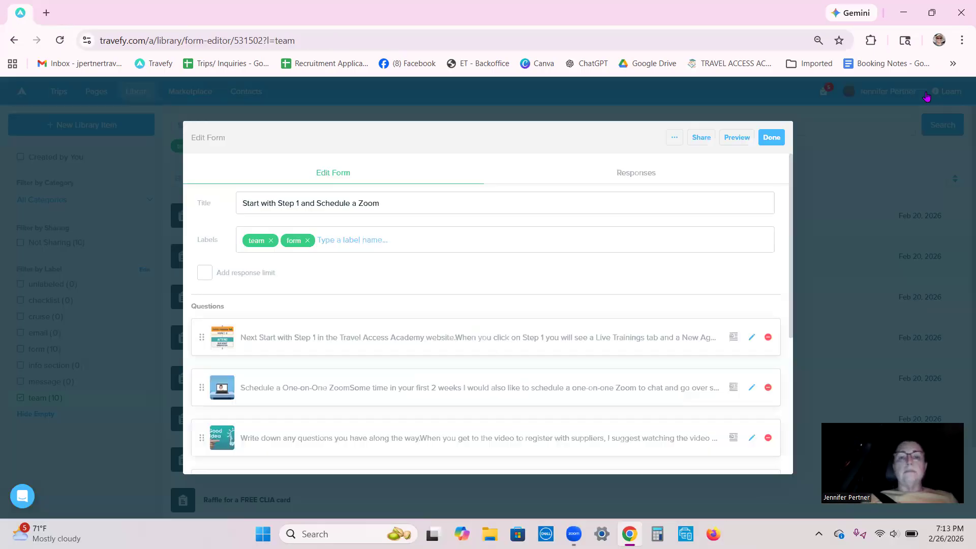
pyautogui.scroll(-2, 585, 321)
pyautogui.scroll(-2, 584, 321)
pyautogui.scroll(5, 585, 323)
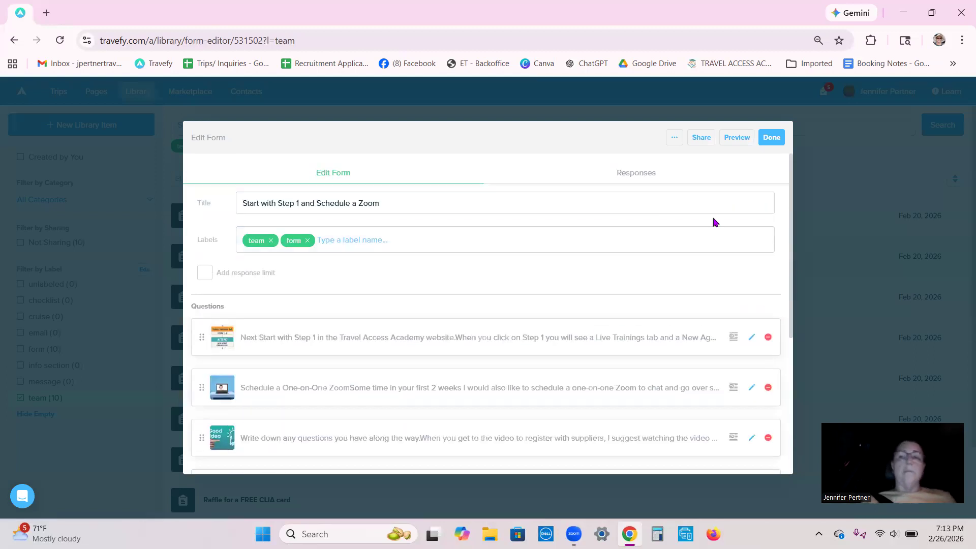
pyautogui.click(770, 136)
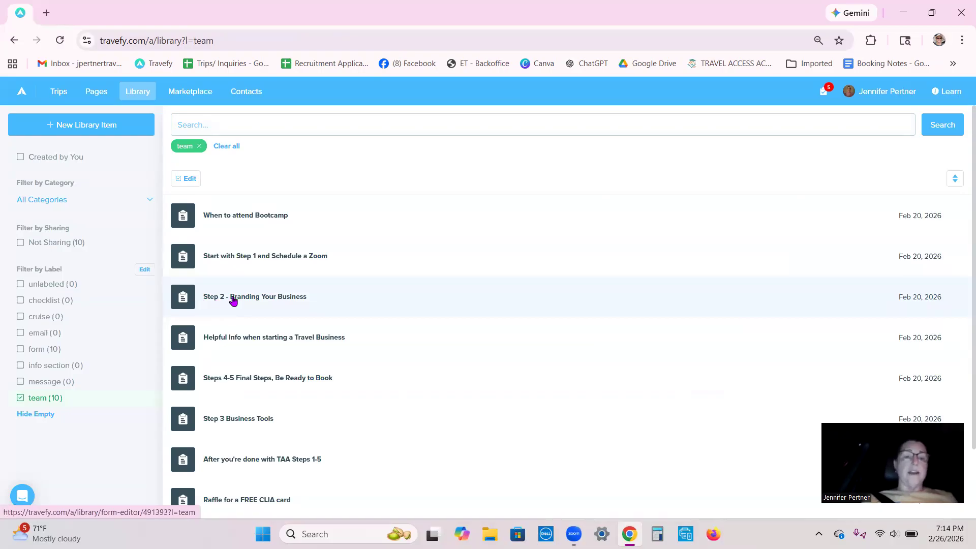
# - Look over the questions of the "Step 2 - Branding Your Business" form, close it, and look through the team forms list
pyautogui.click(283, 300)
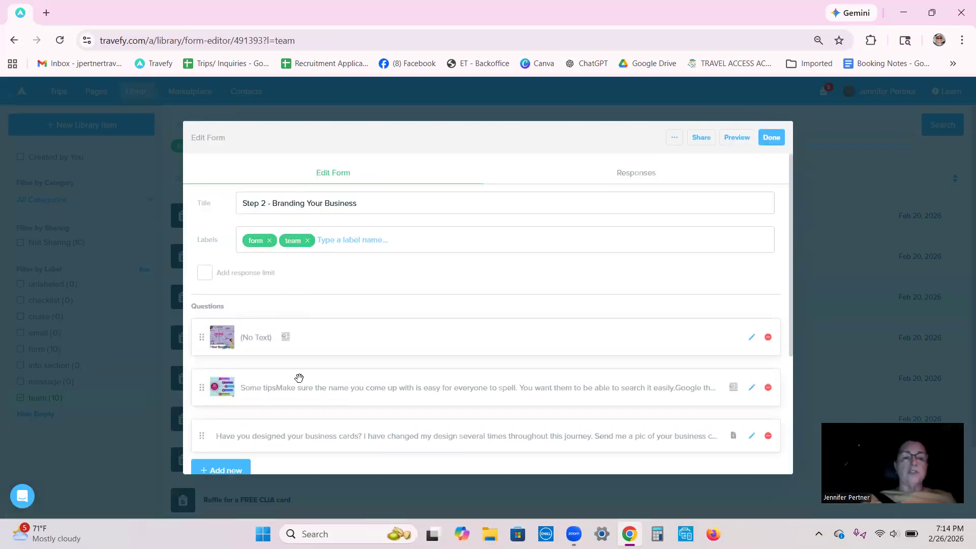
pyautogui.scroll(-2, 298, 377)
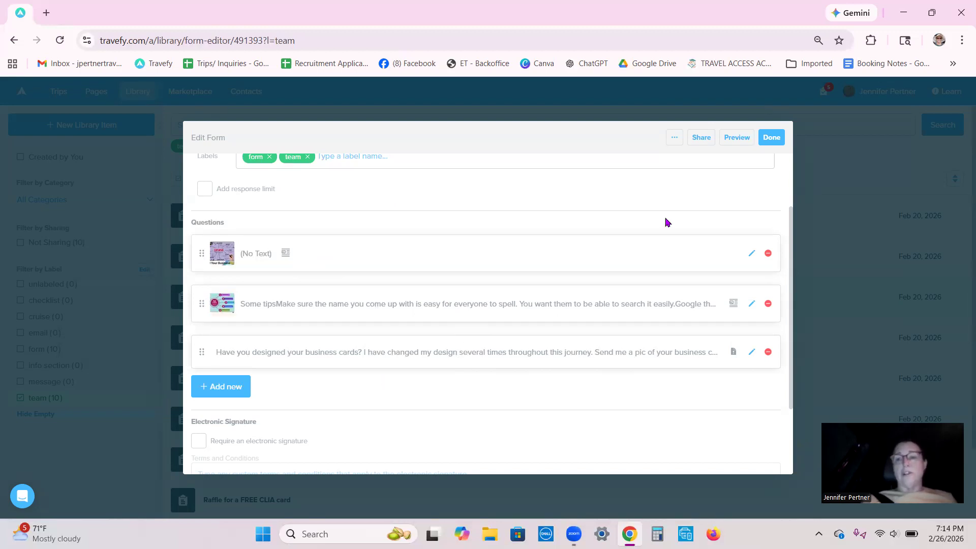
pyautogui.click(769, 137)
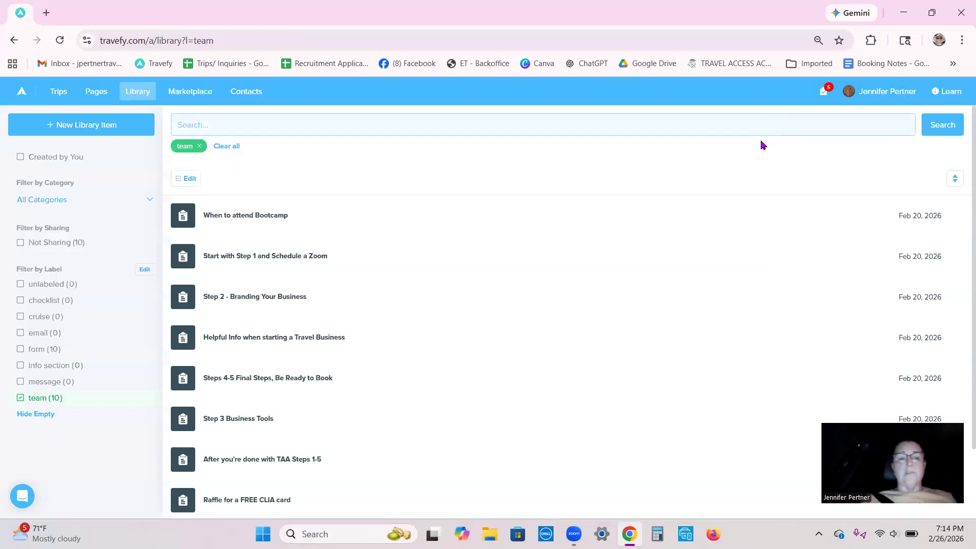
pyautogui.scroll(-2, 419, 345)
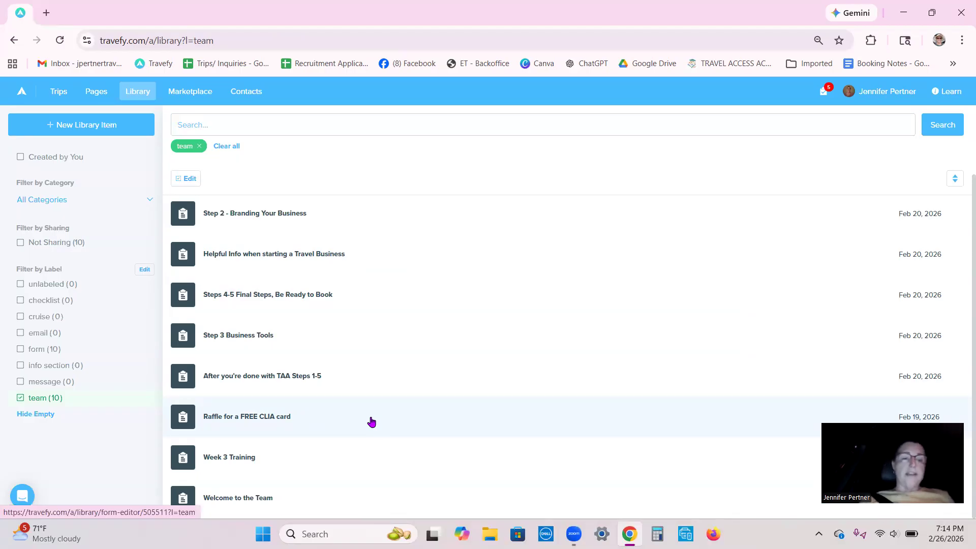
pyautogui.scroll(2, 371, 422)
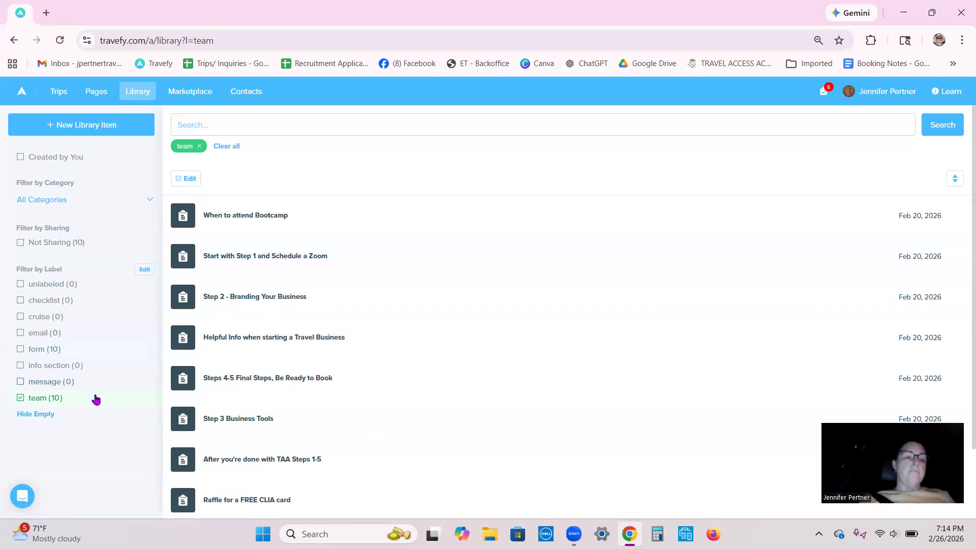
# - Clear the team label filter in the library and look through the unfiltered item list
pyautogui.click(33, 401)
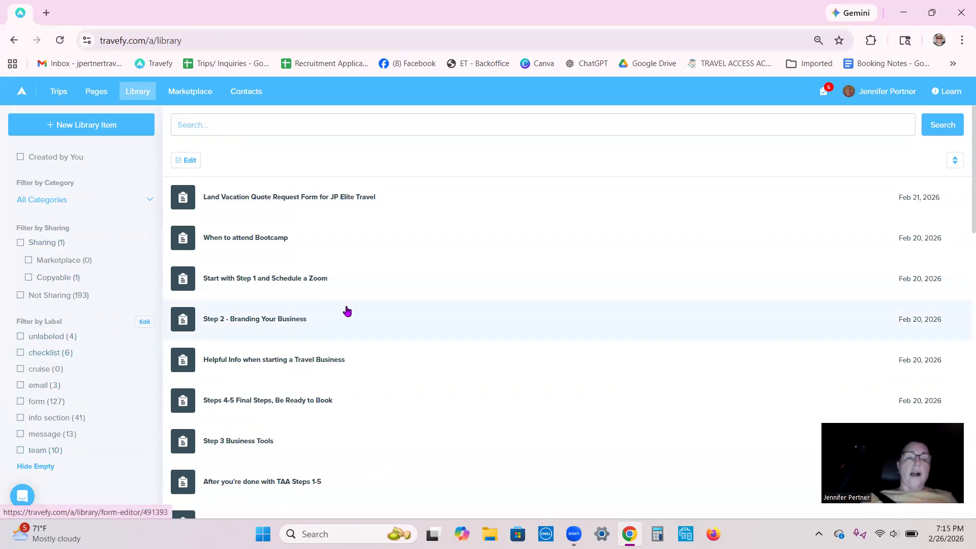
pyautogui.scroll(-10, 347, 310)
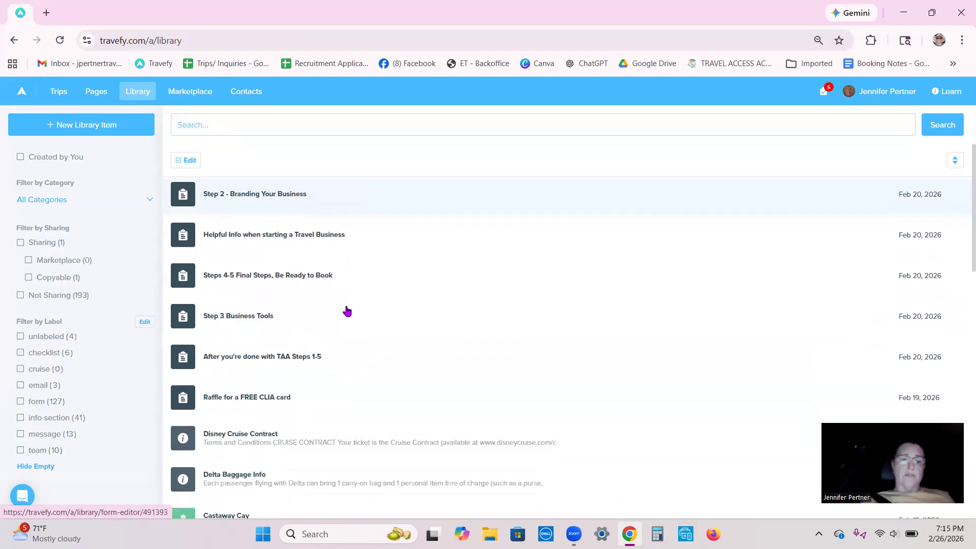
pyautogui.scroll(2, 346, 310)
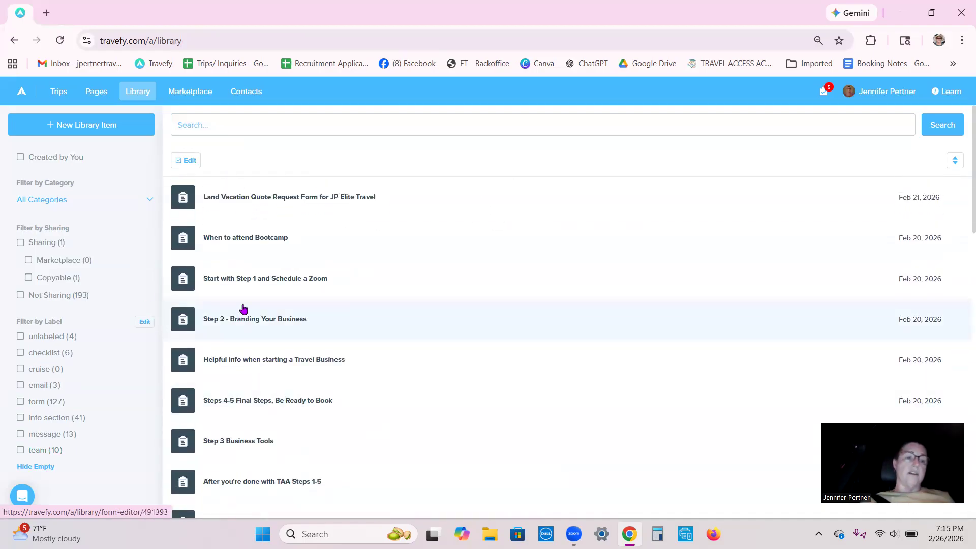
# - Search the Marketplace for "work", look over the "Simple Workflow" task list, and close it
pyautogui.click(189, 96)
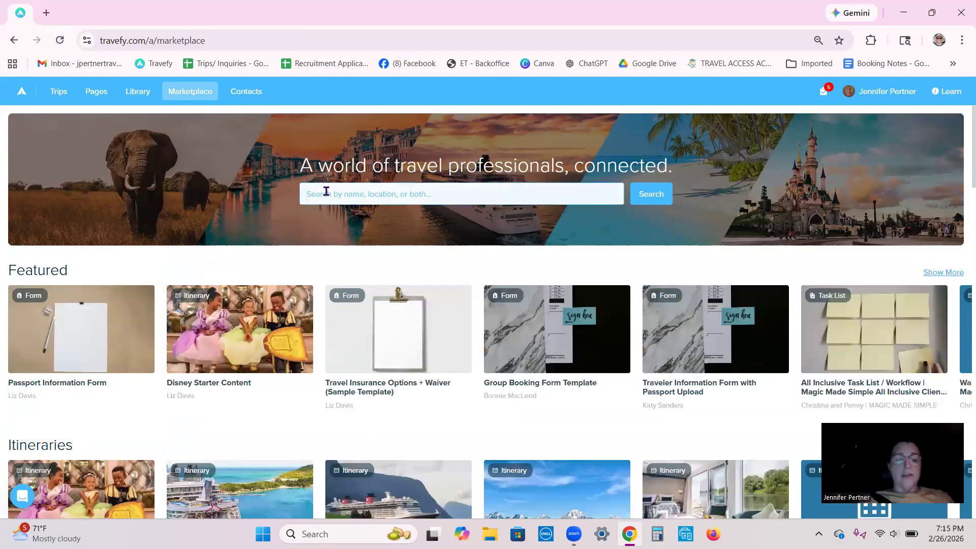
pyautogui.click(326, 192)
pyautogui.write('work')
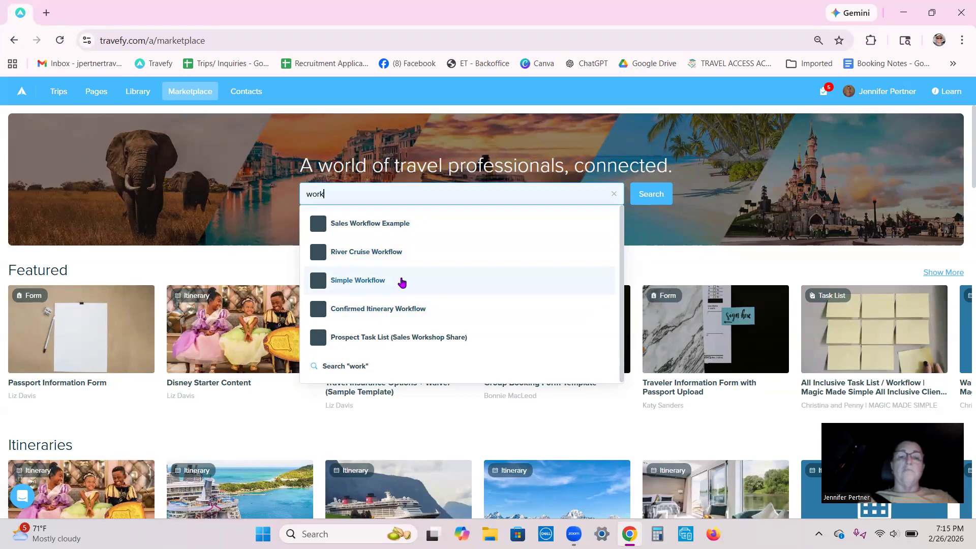
pyautogui.click(349, 287)
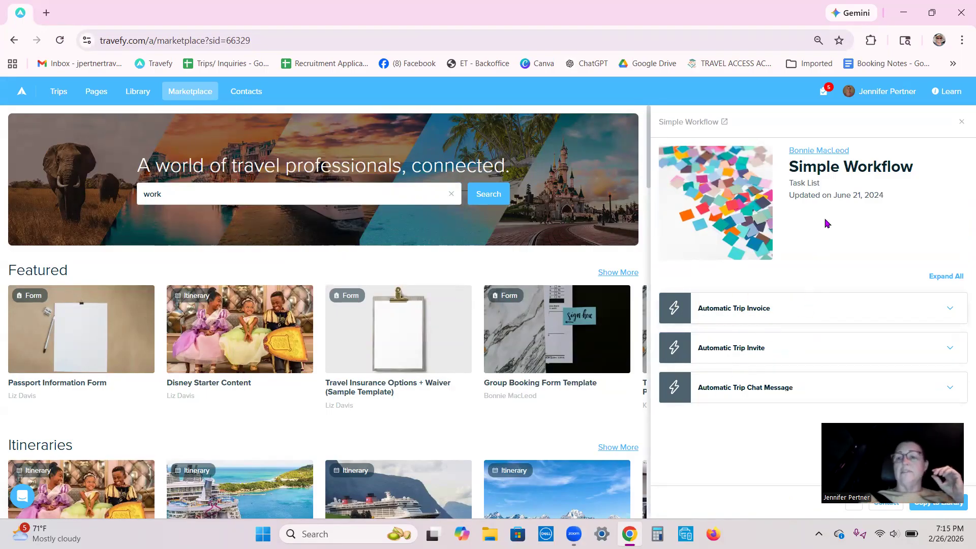
pyautogui.click(962, 122)
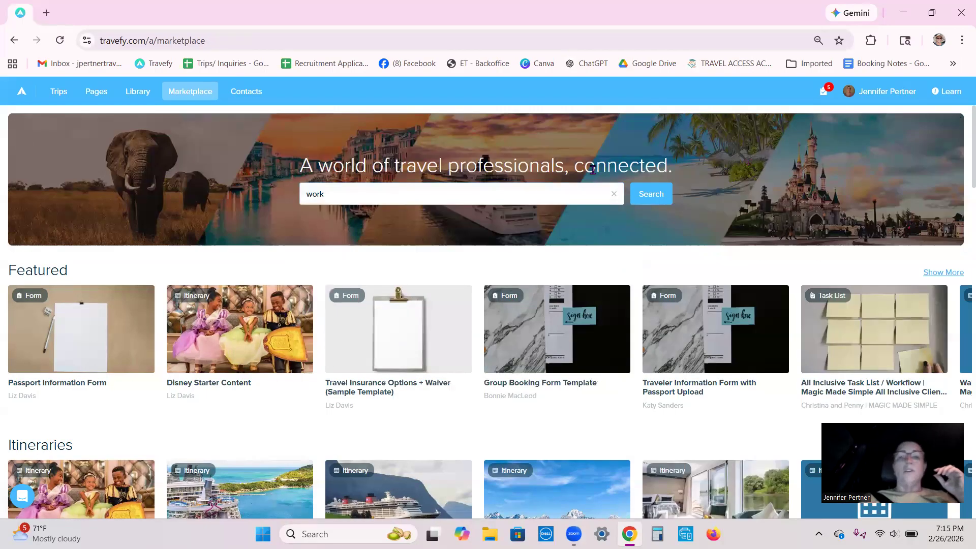
# - Open the "Sales Workflow Example" task list and review its items, including the details of the service fee agreement follow-up
pyautogui.click(356, 193)
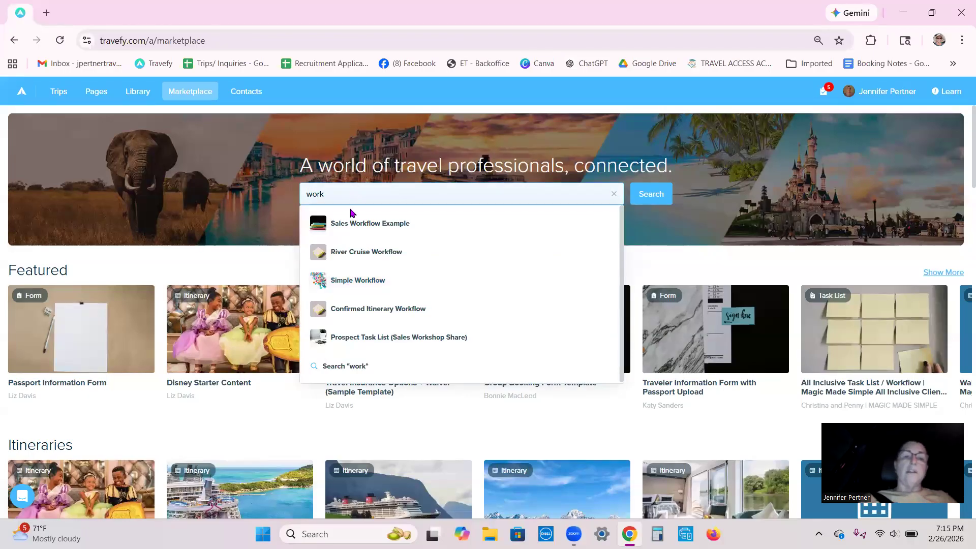
pyautogui.click(352, 227)
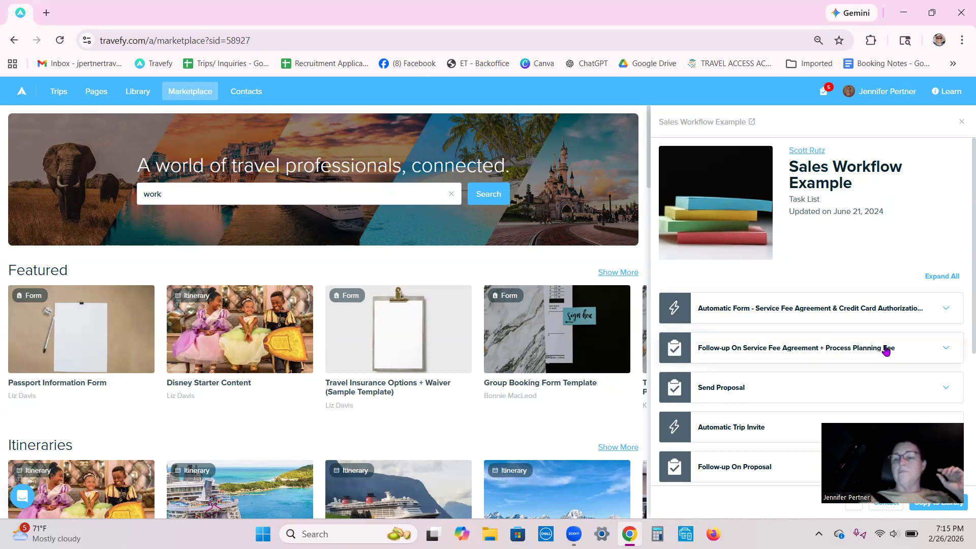
pyautogui.click(947, 349)
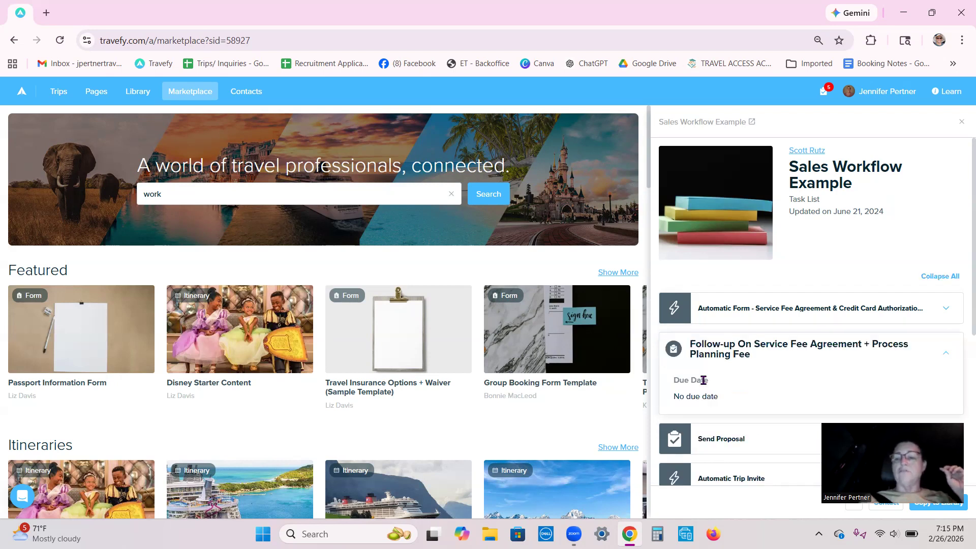
pyautogui.click(947, 355)
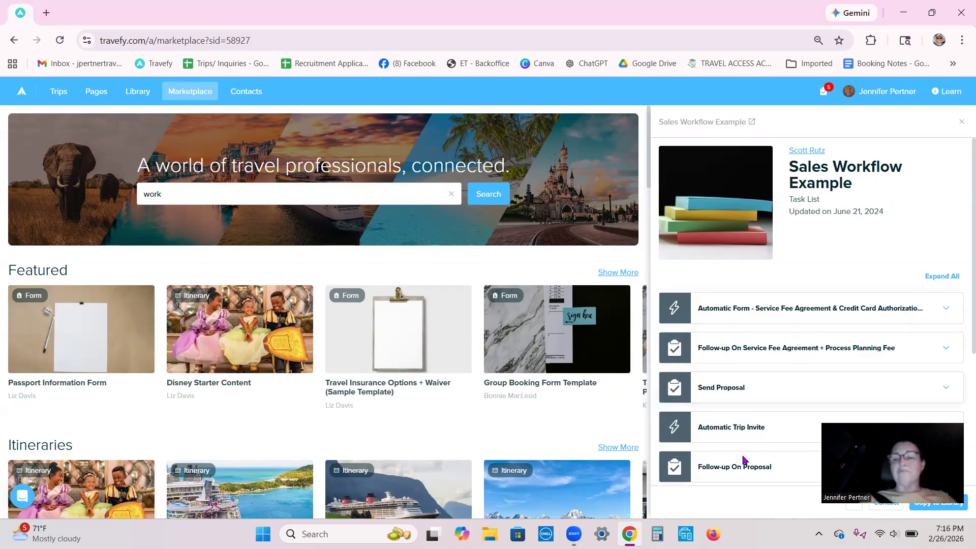
pyautogui.scroll(-2, 733, 393)
pyautogui.scroll(-3, 733, 394)
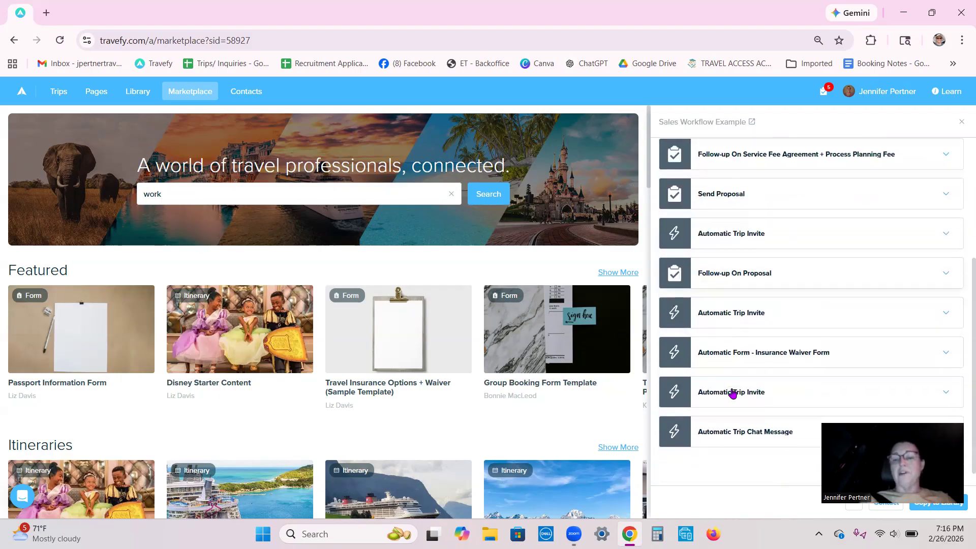
pyautogui.scroll(5, 733, 393)
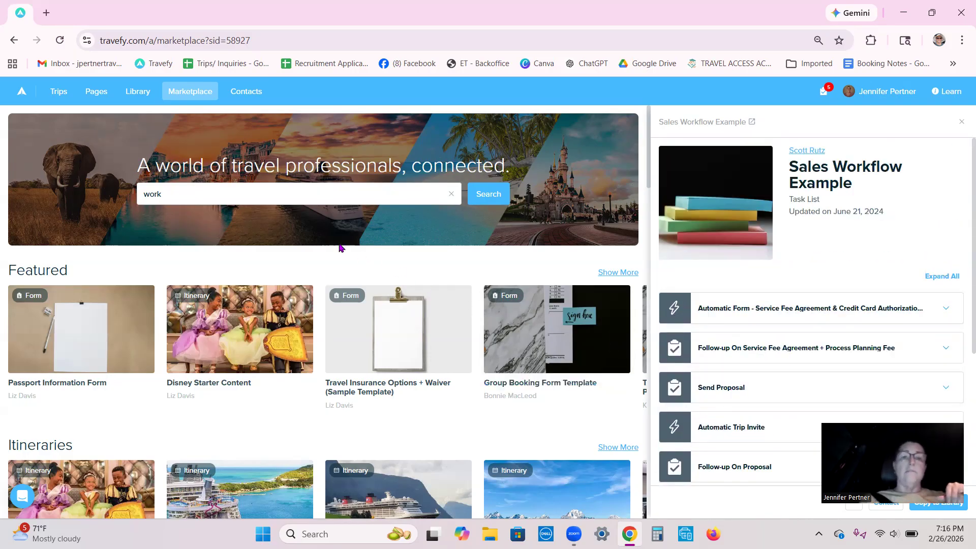
# - Search the Marketplace for "team building", clear the search, and glance through the featured content
pyautogui.click(167, 194)
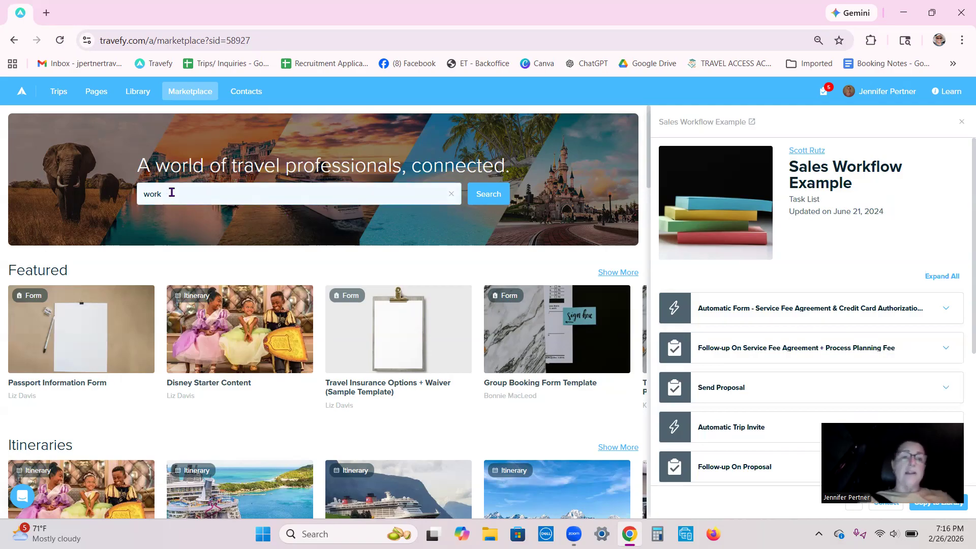
pyautogui.click(172, 192)
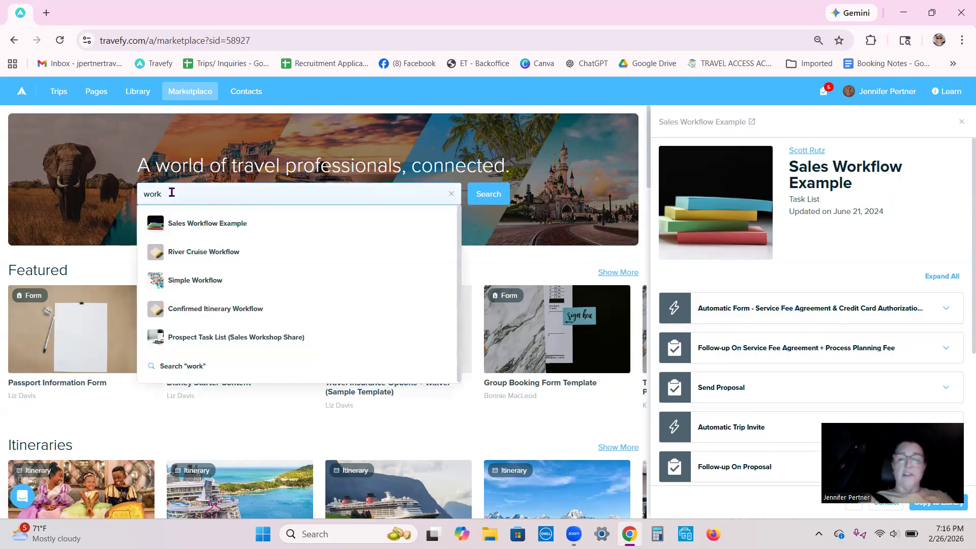
pyautogui.press('BackSpace')
pyautogui.write('team')
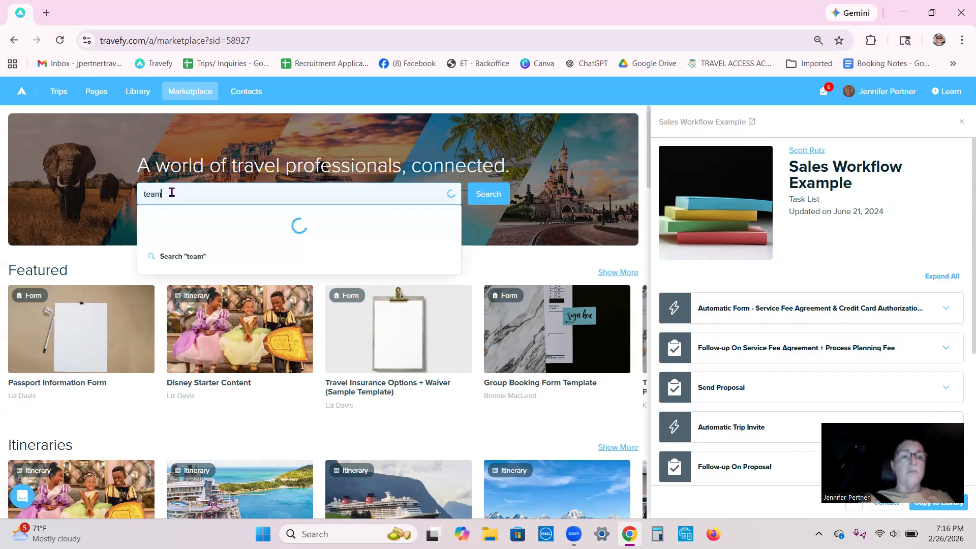
pyautogui.write(' buil')
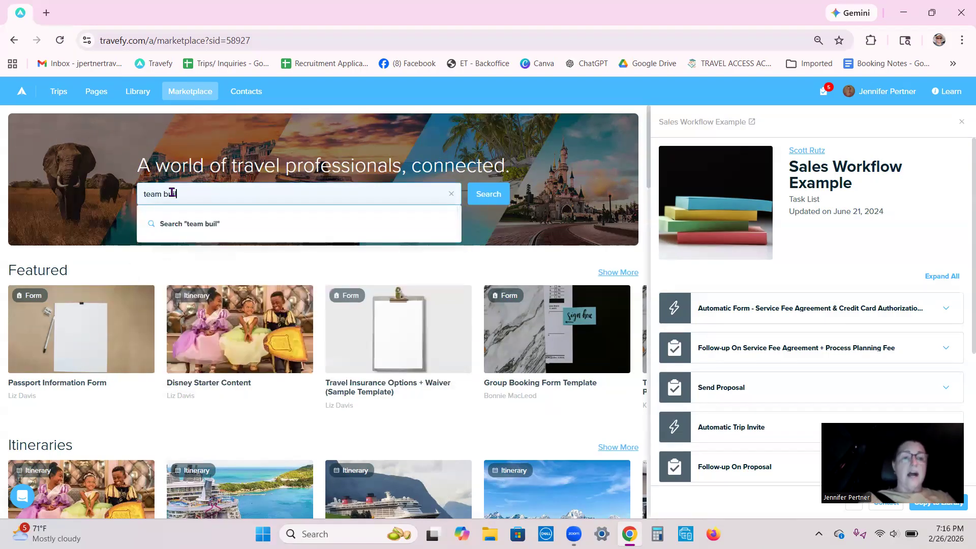
pyautogui.write('ding')
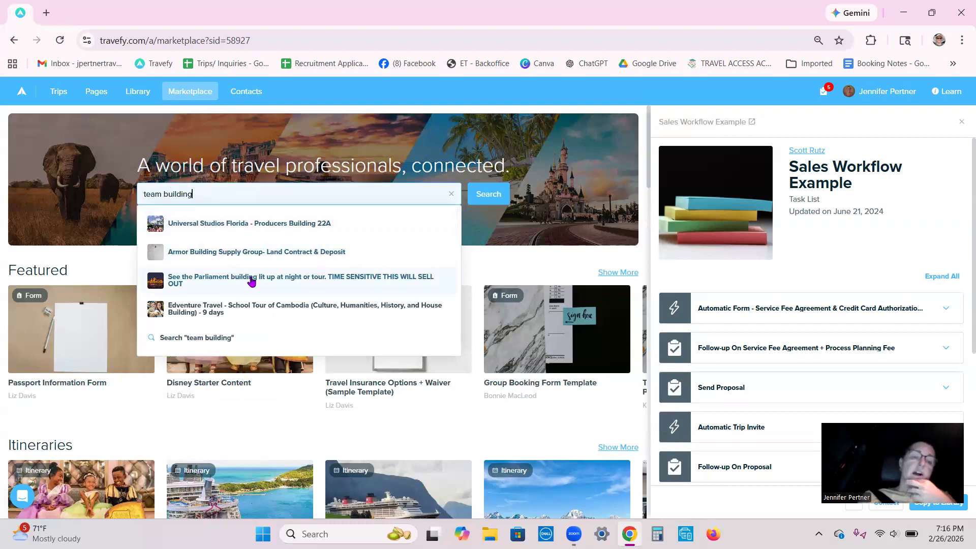
pyautogui.click(453, 196)
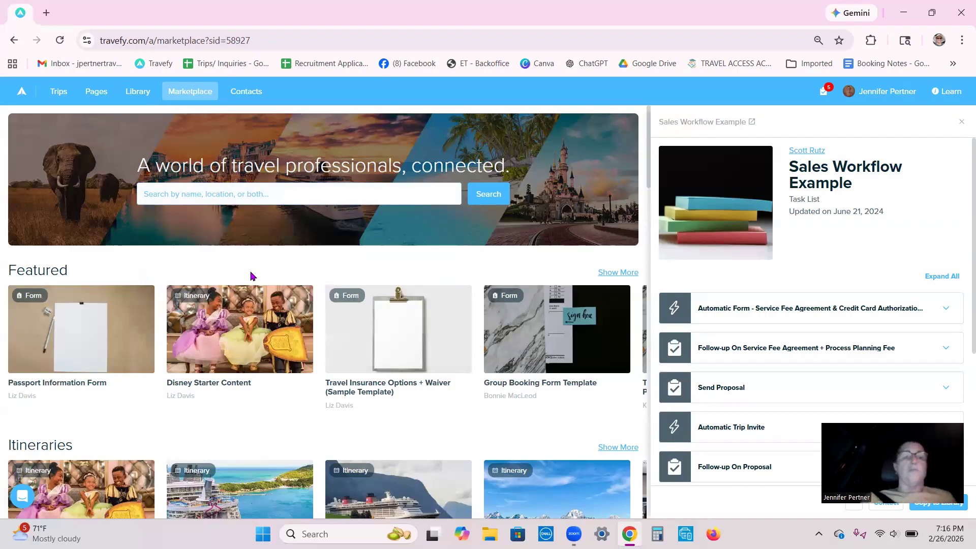
pyautogui.scroll(-5, 250, 276)
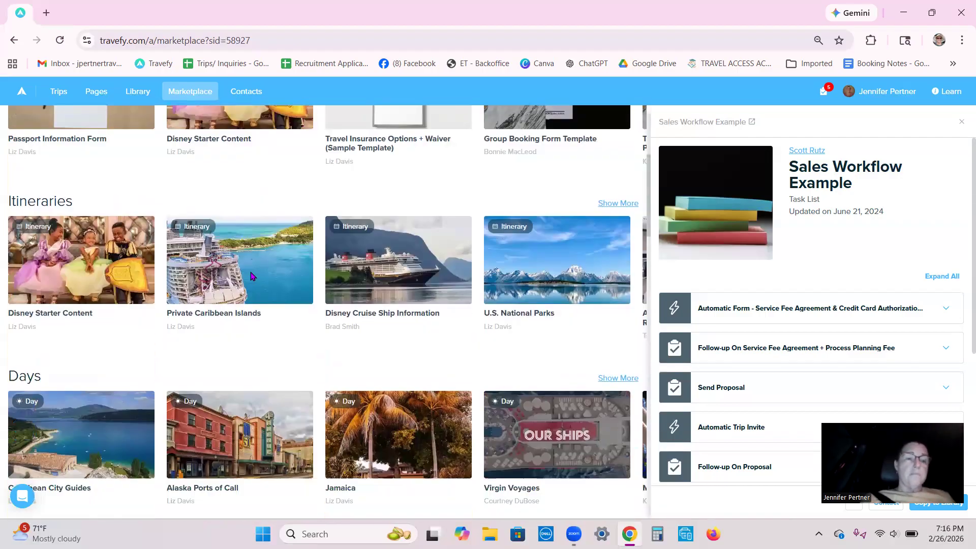
pyautogui.scroll(5, 250, 276)
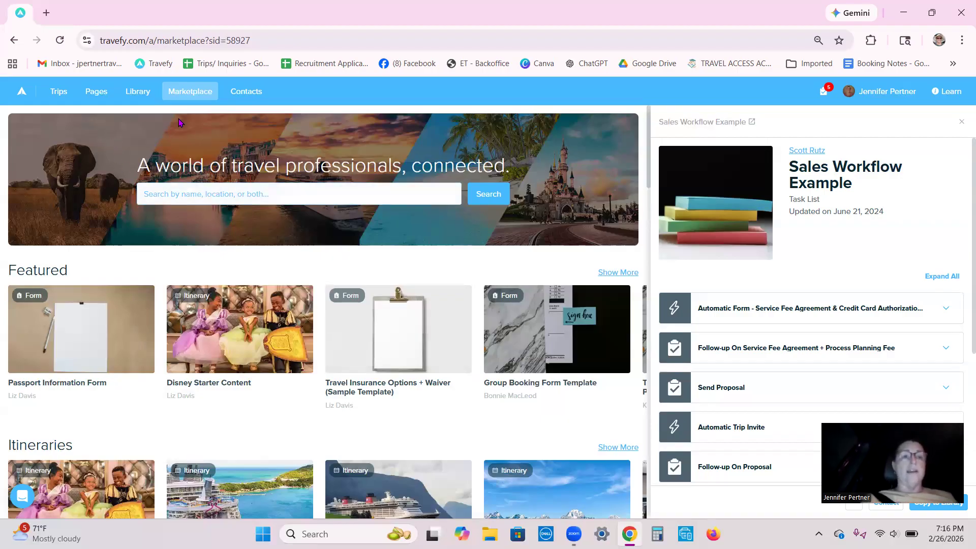
# - Create a new task list in the library titled "Step 1" and give it the team label
pyautogui.click(138, 91)
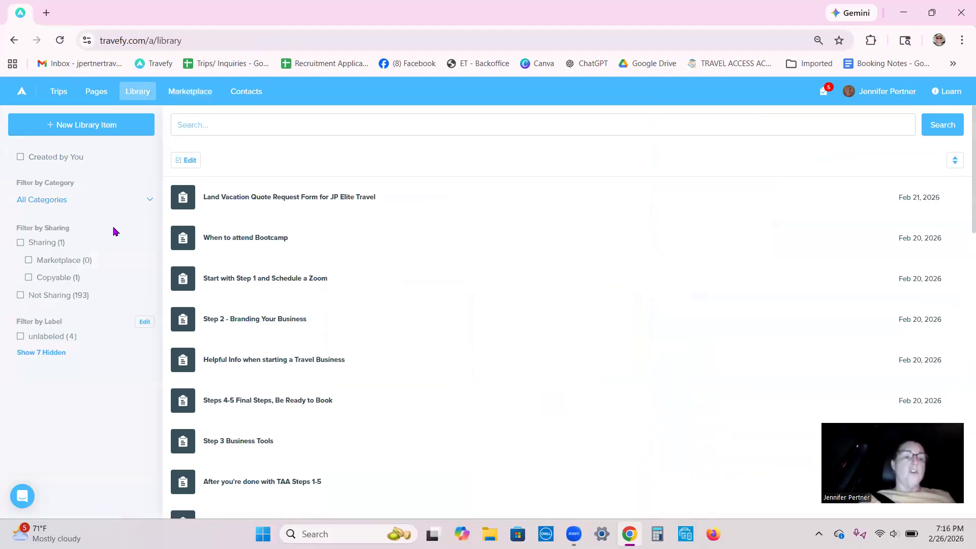
pyautogui.click(77, 126)
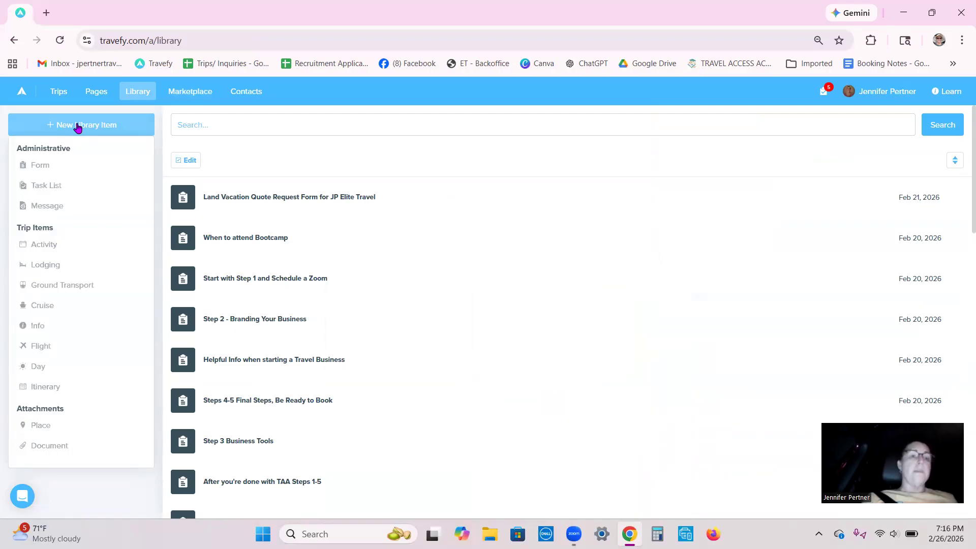
pyautogui.click(45, 185)
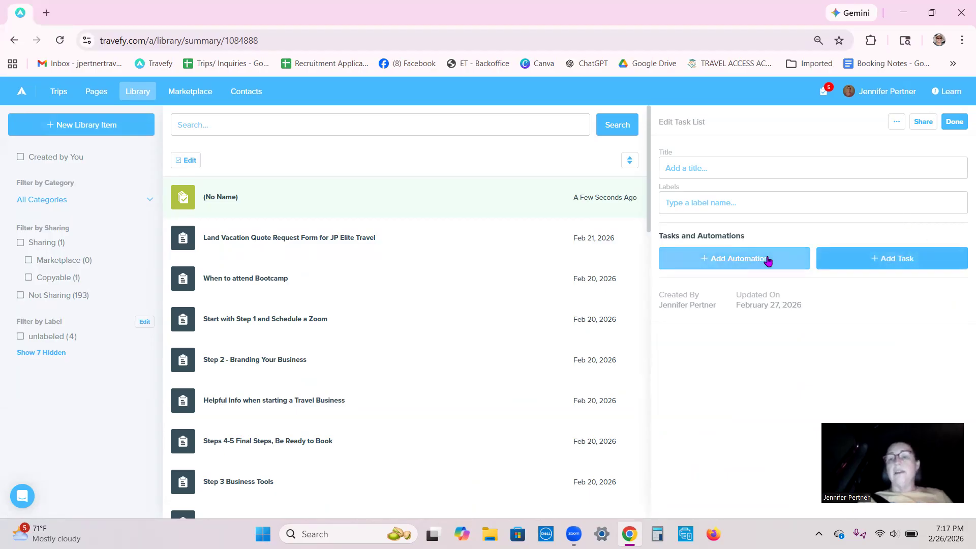
pyautogui.click(689, 167)
pyautogui.write('ST')
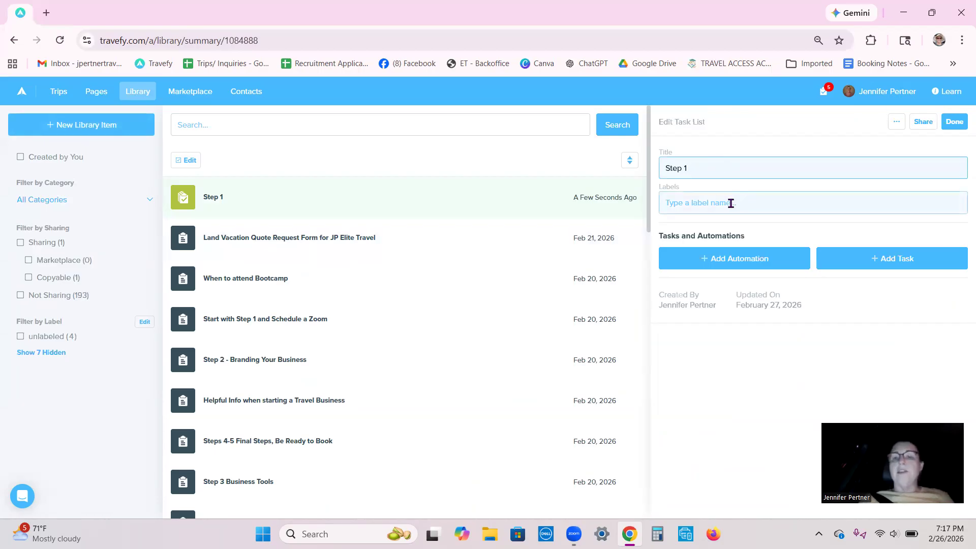
pyautogui.click(697, 204)
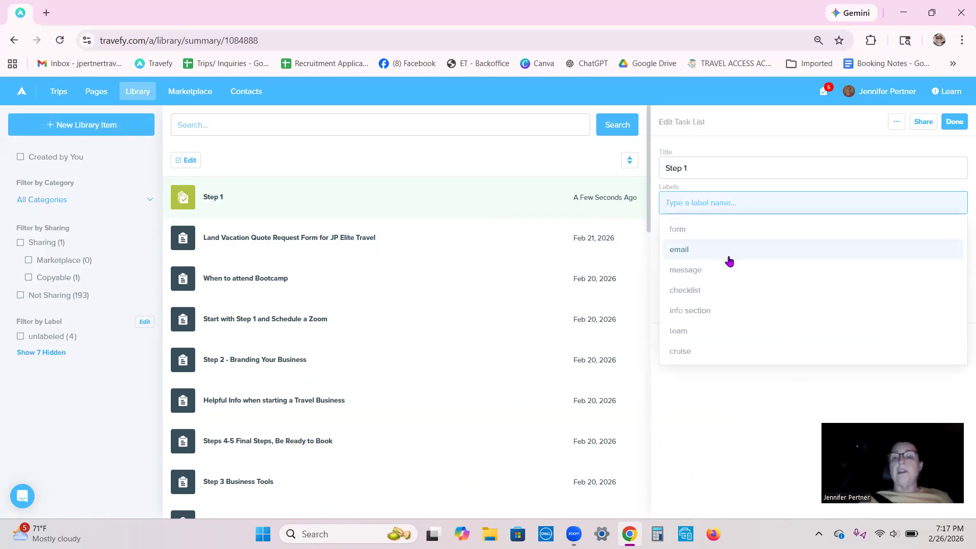
pyautogui.click(685, 333)
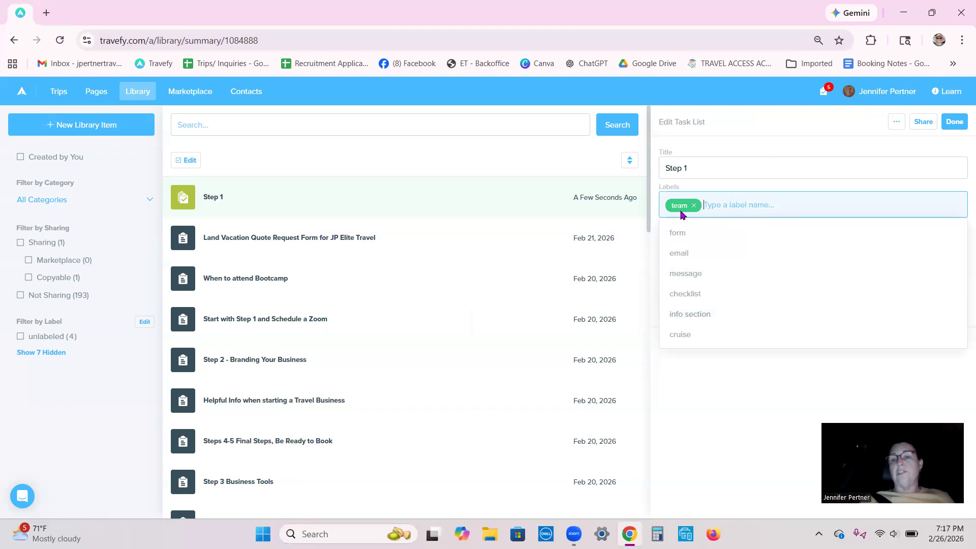
pyautogui.click(731, 175)
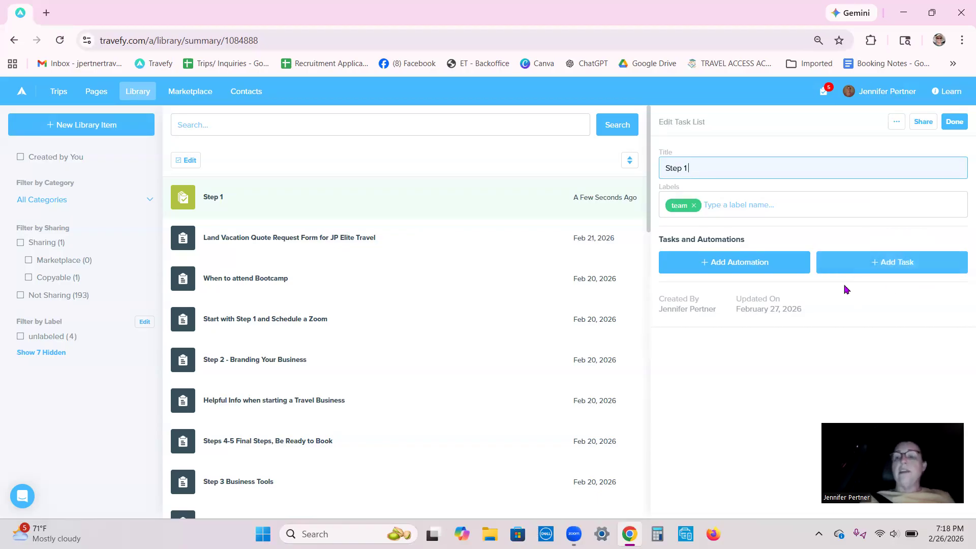
# - Add a Form automation to the Step 1 task list using the "Start with Step 1 and Schedule a Zoom" form
pyautogui.click(736, 264)
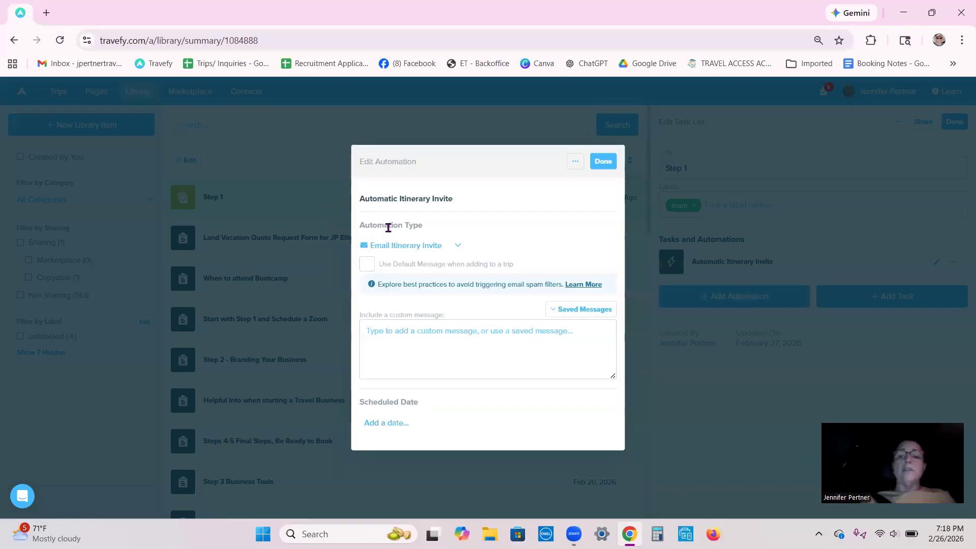
pyautogui.click(458, 247)
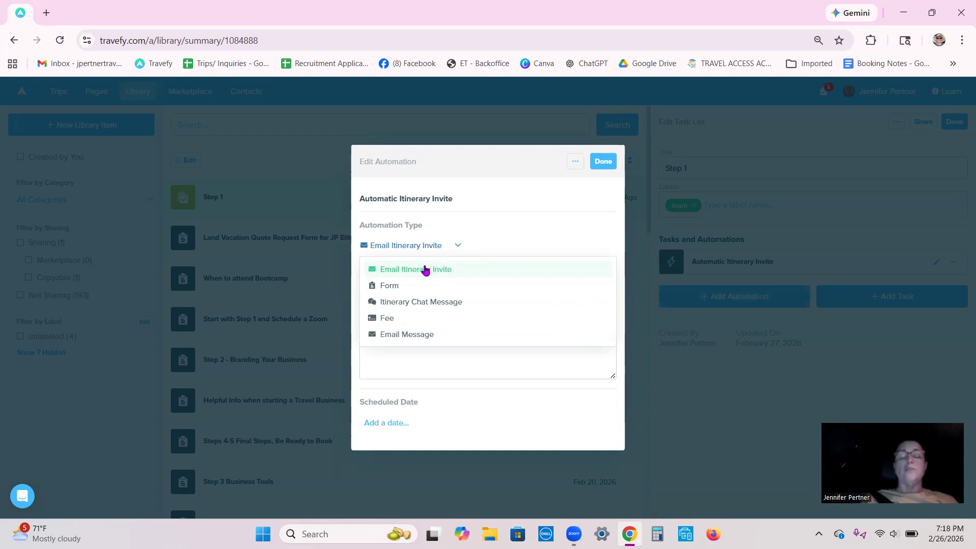
pyautogui.click(385, 285)
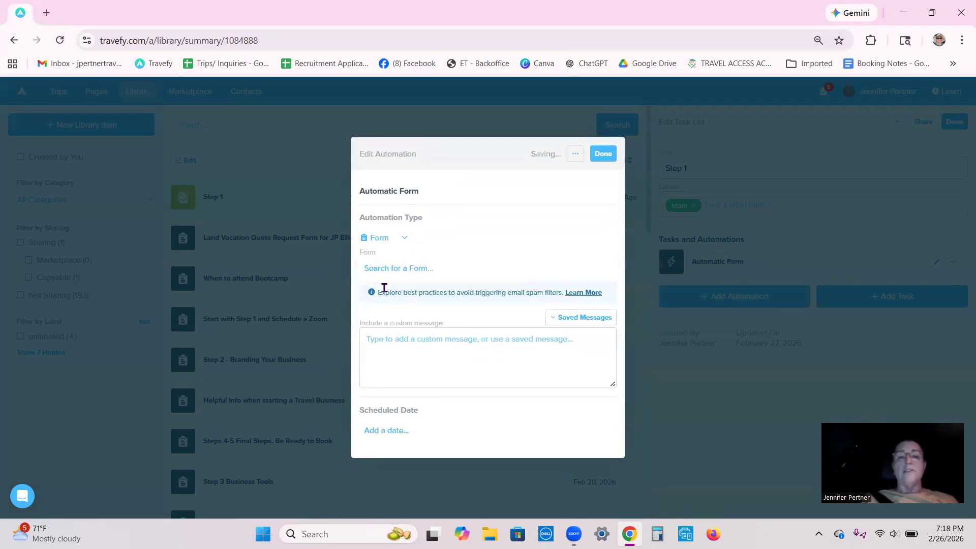
pyautogui.click(404, 239)
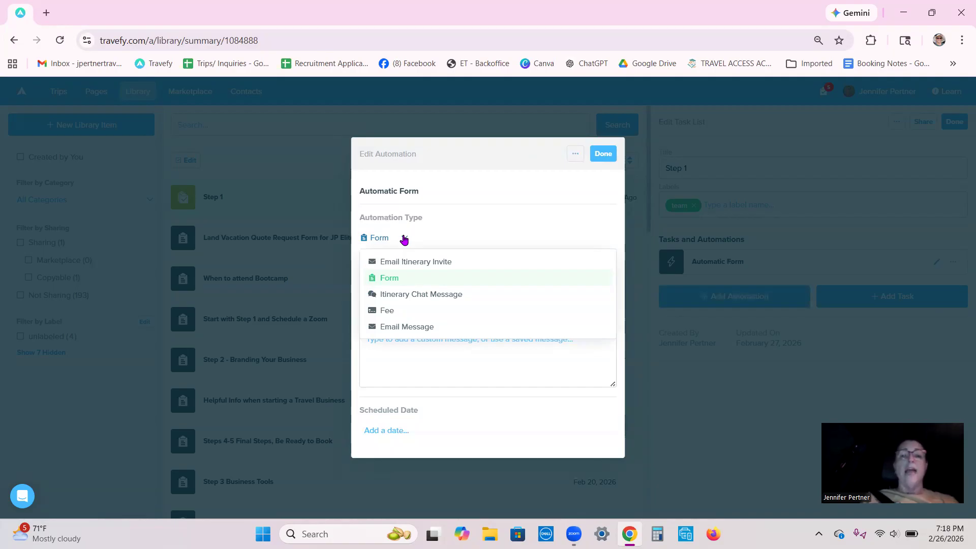
pyautogui.click(401, 279)
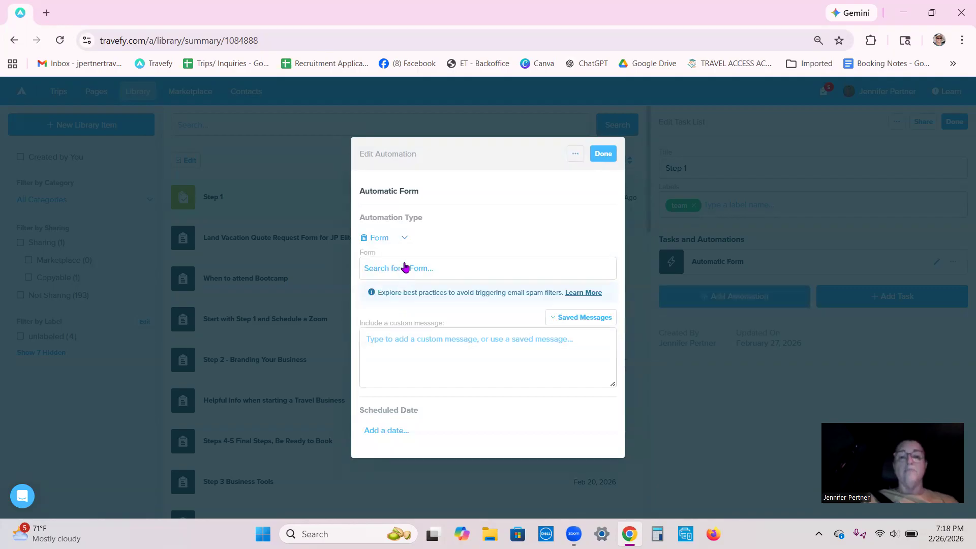
pyautogui.click(389, 267)
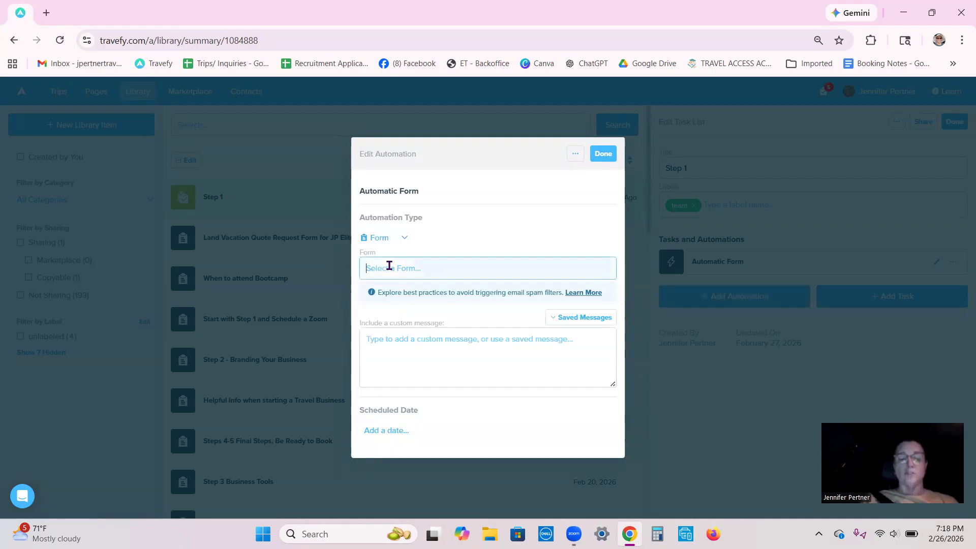
pyautogui.write('step')
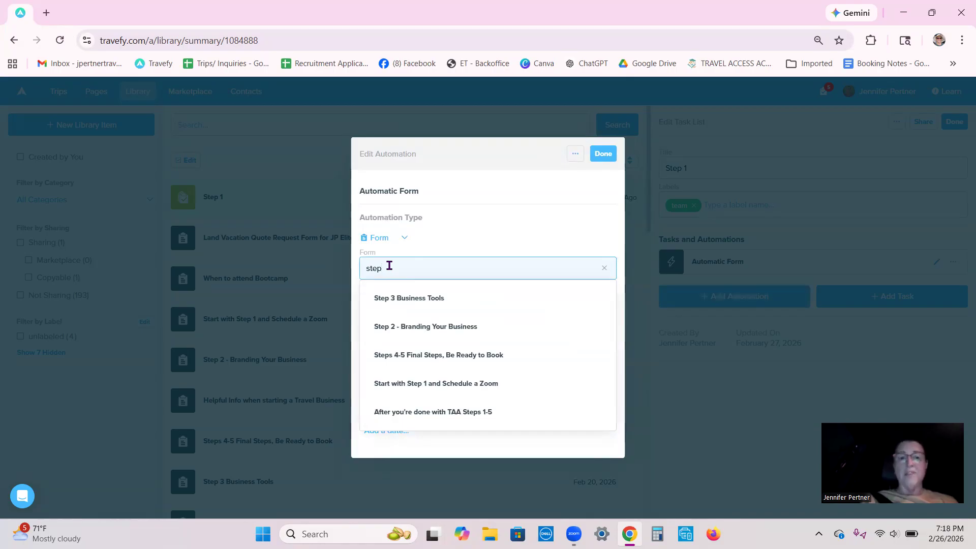
pyautogui.click(414, 384)
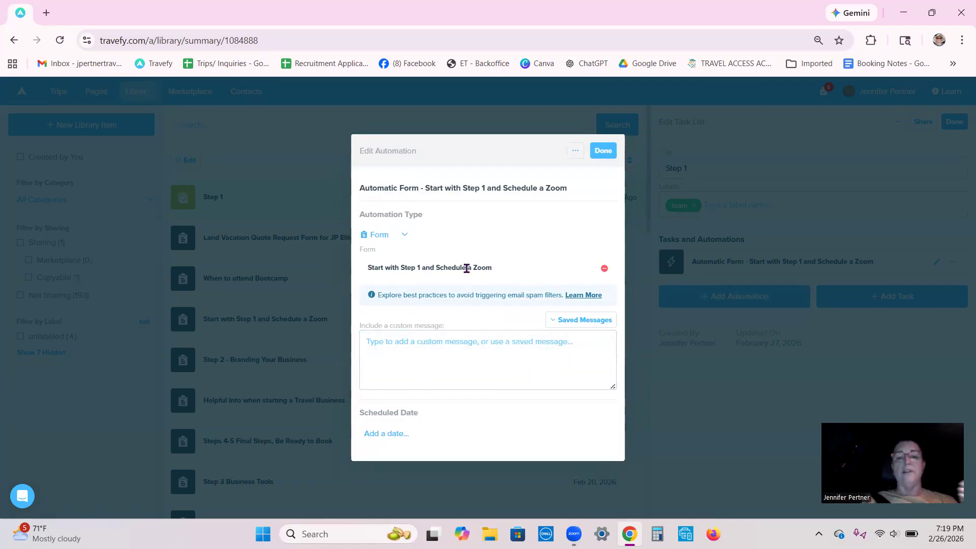
# - Write the automation's custom message: "I'm so excited for you to be part of my team."
pyautogui.click(395, 343)
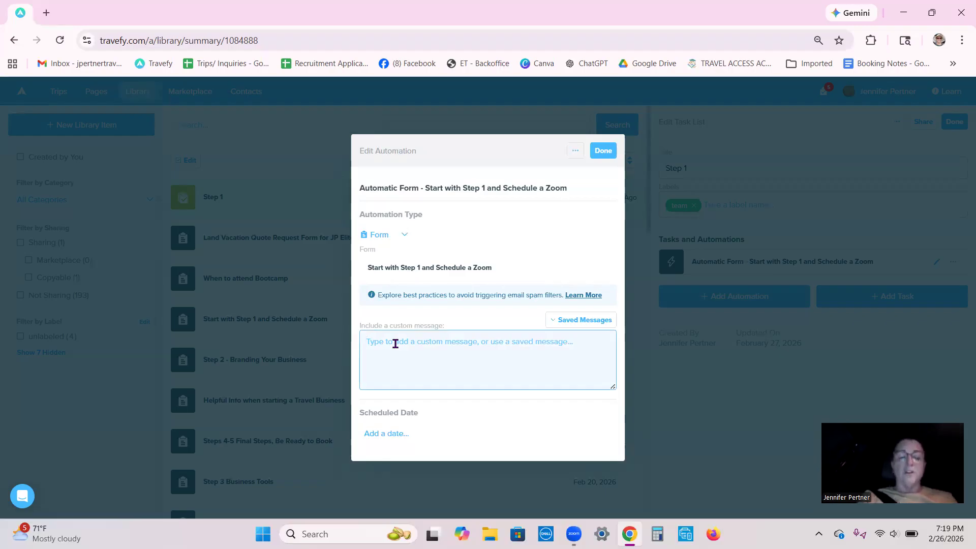
pyautogui.write('I')
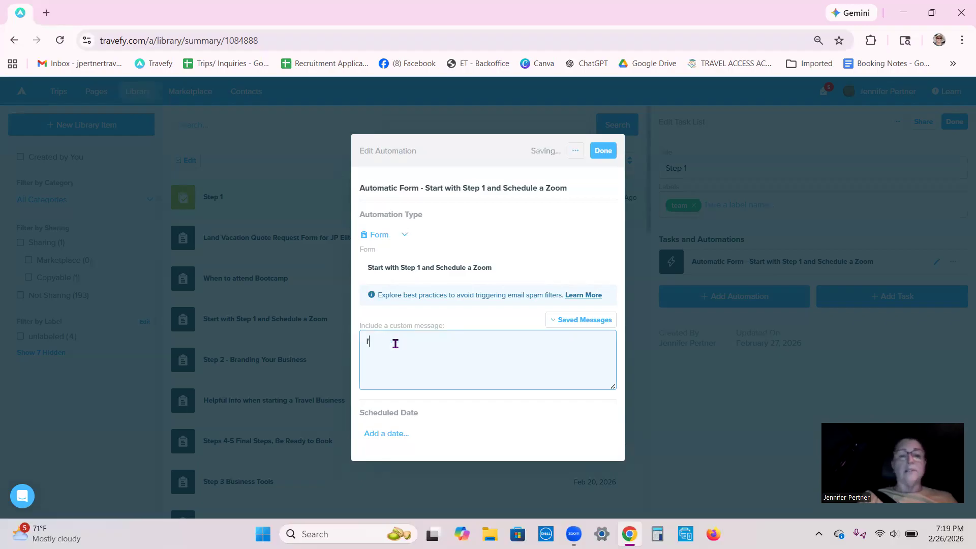
pyautogui.write("'m so excited for you to be par")
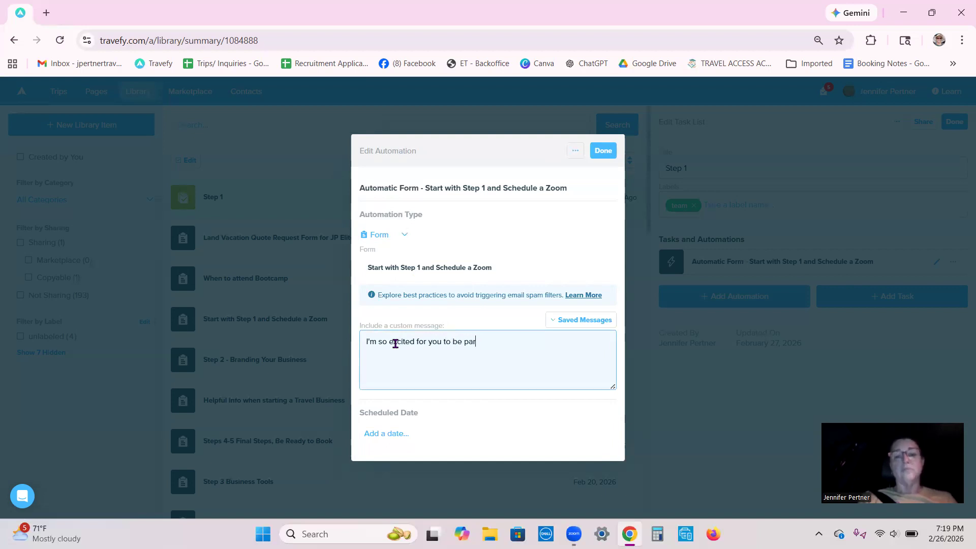
pyautogui.write('t of my team.')
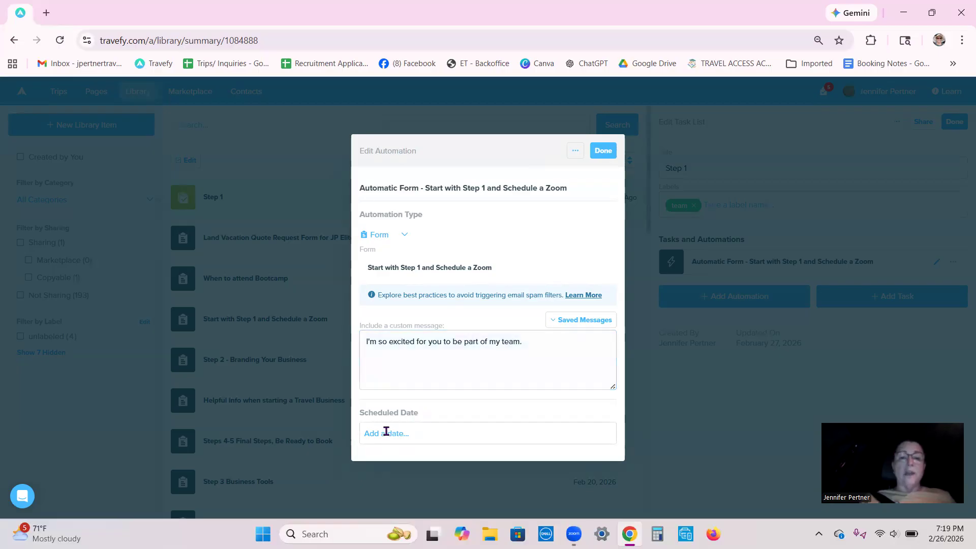
# - Schedule the form automation for 1 day after the itinerary start date at 8:00 AM and finish editing it
pyautogui.click(386, 433)
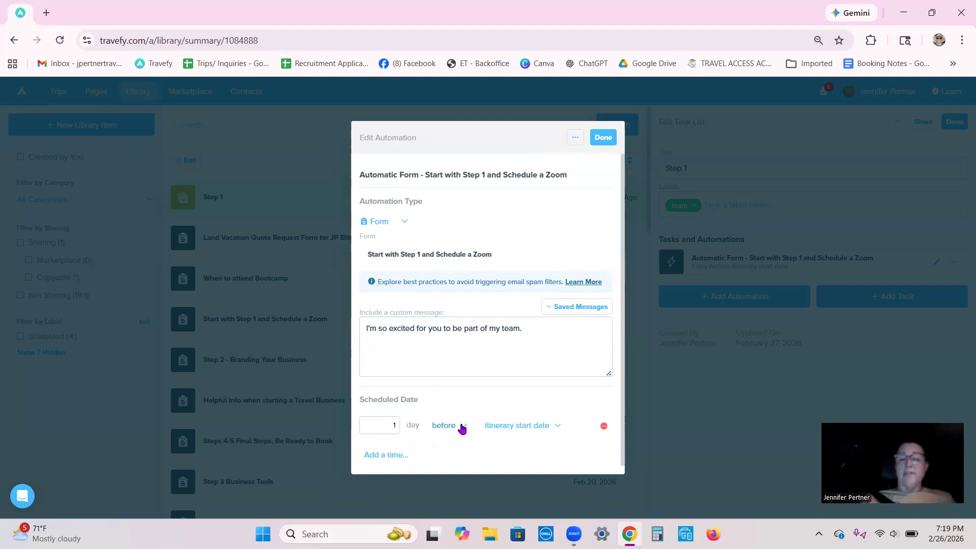
pyautogui.click(463, 427)
pyautogui.click(452, 468)
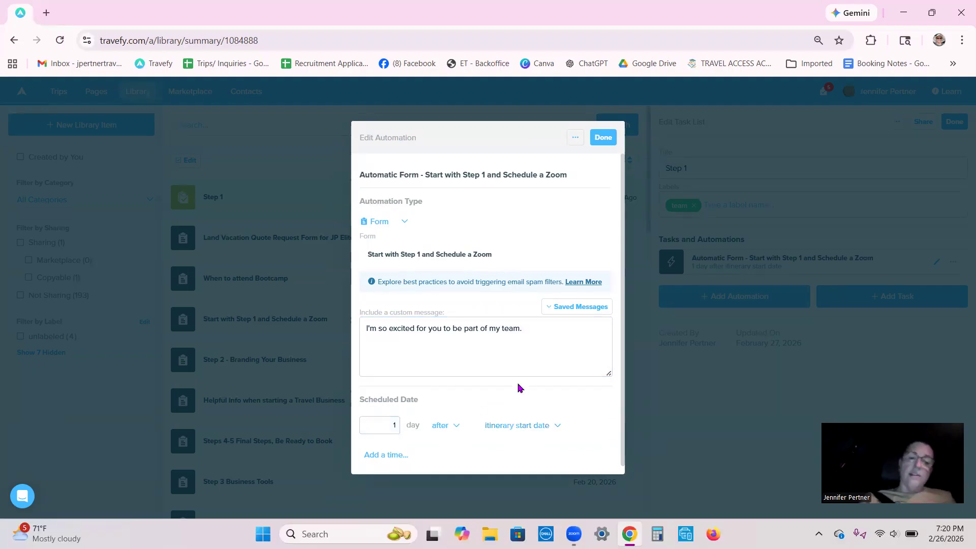
pyautogui.scroll(-1, 526, 385)
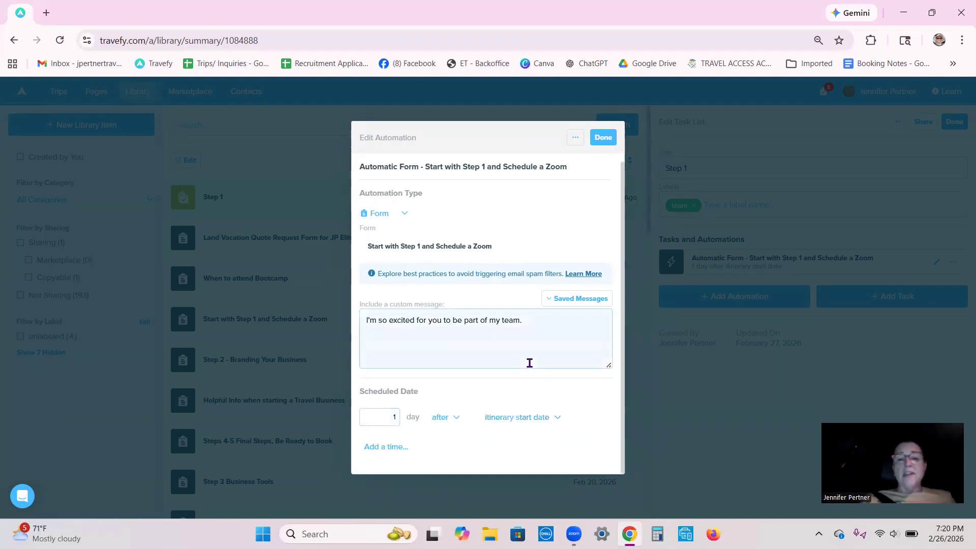
pyautogui.click(388, 449)
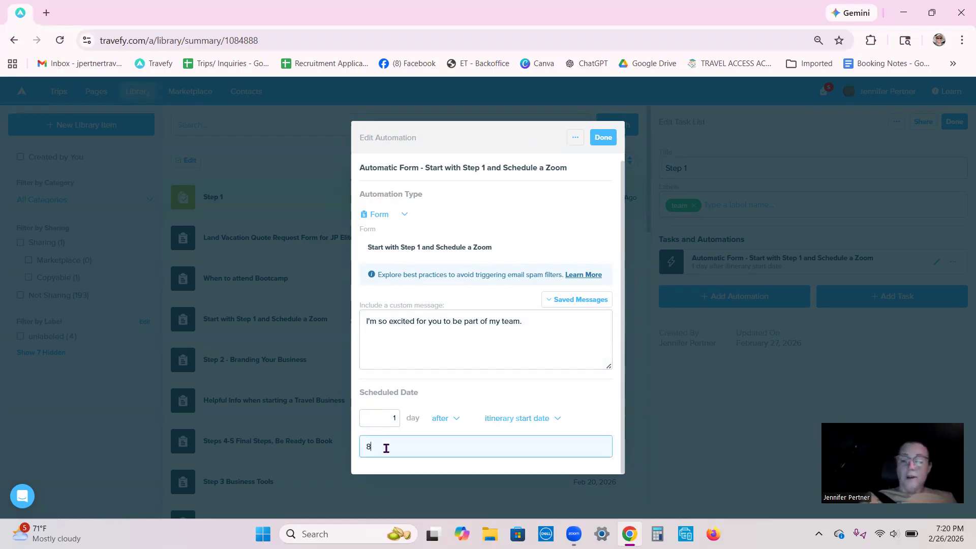
pyautogui.write('8:00 am')
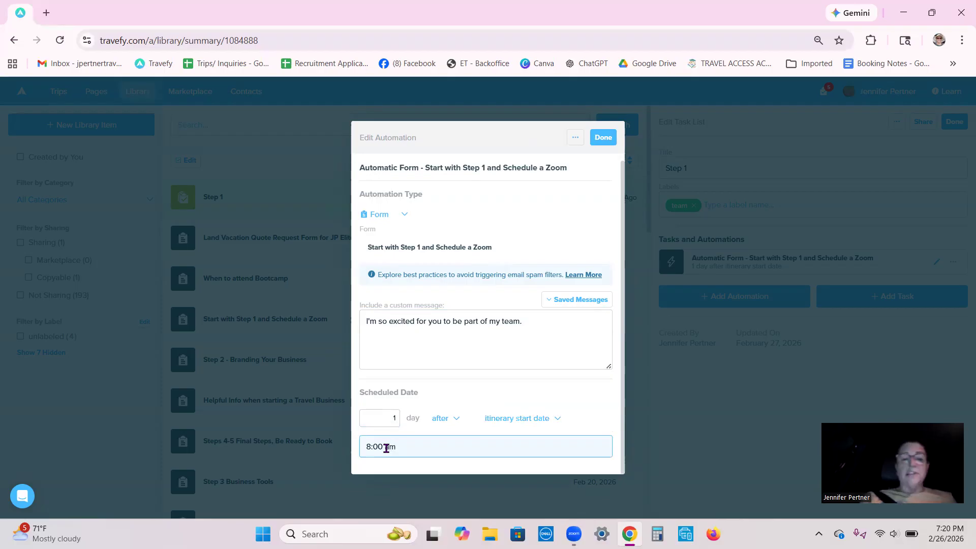
pyautogui.click(439, 395)
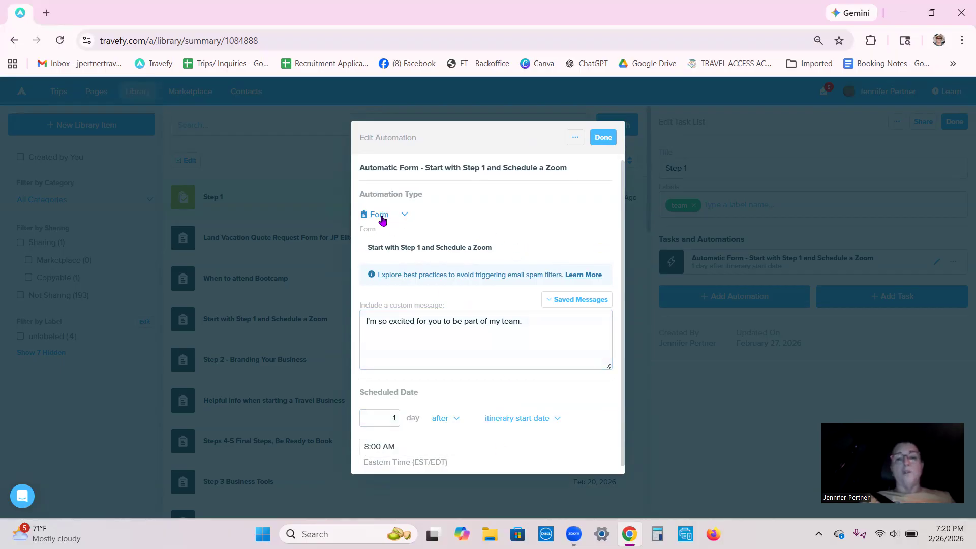
pyautogui.click(604, 138)
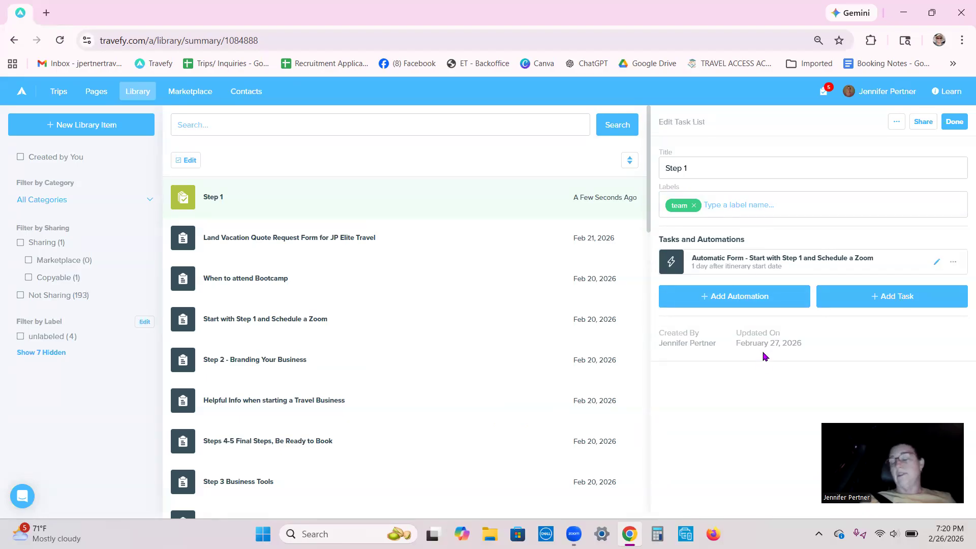
pyautogui.click(733, 298)
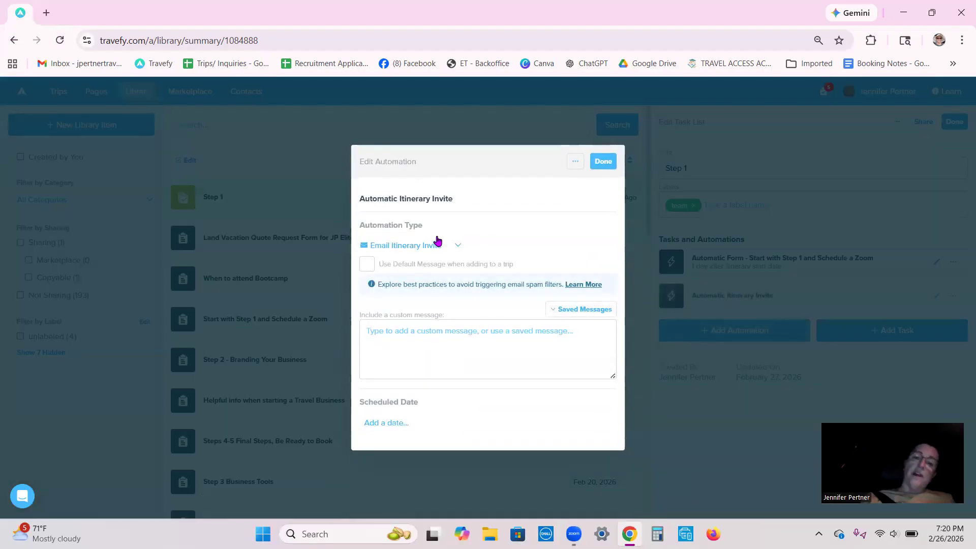
pyautogui.click(574, 160)
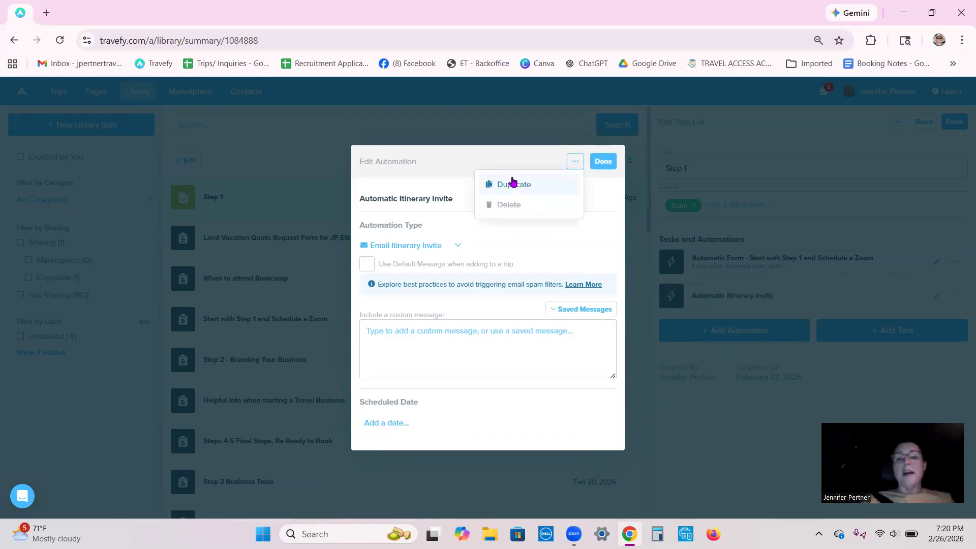
pyautogui.click(510, 205)
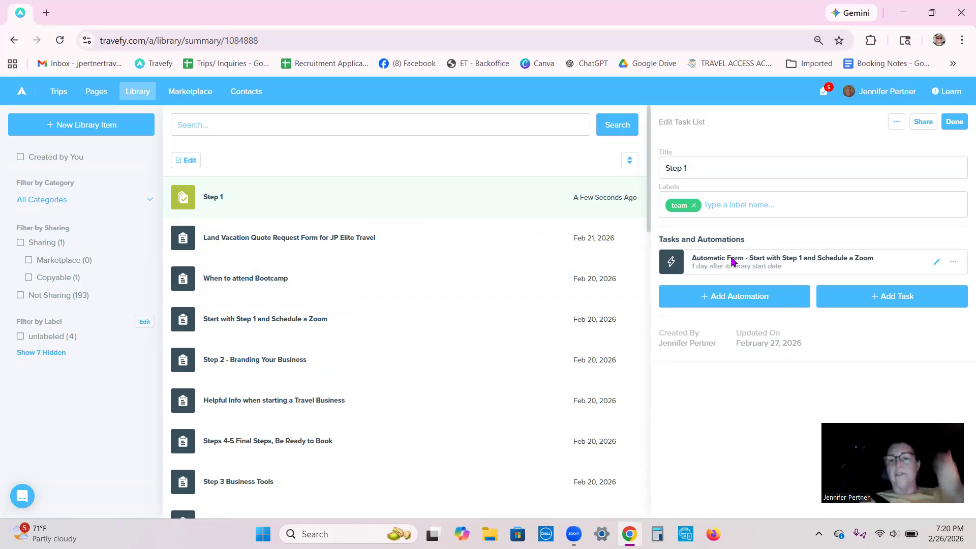
# - Add a task to the Step 1 list titled "Follow up with new team member"
pyautogui.click(866, 299)
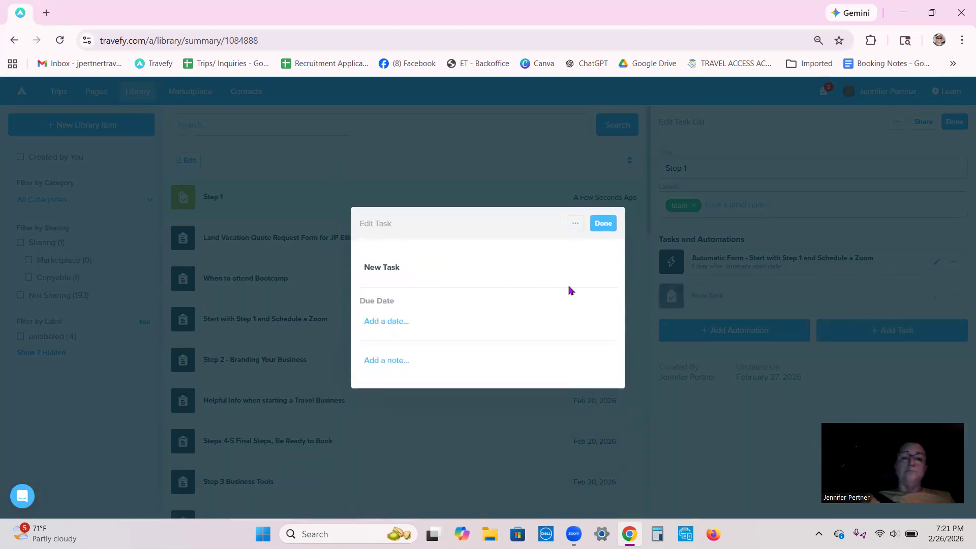
pyautogui.click(409, 271)
pyautogui.write('Fl')
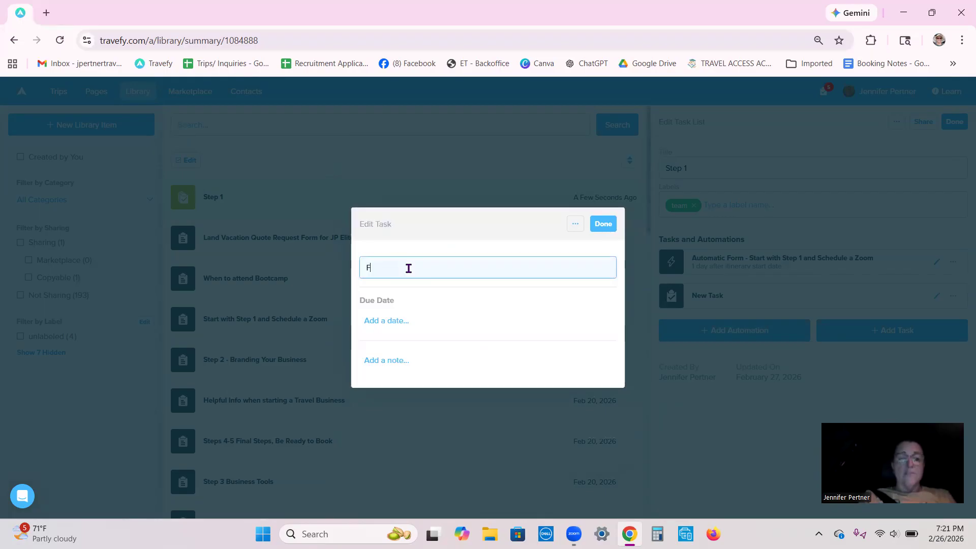
pyautogui.write('ollow')
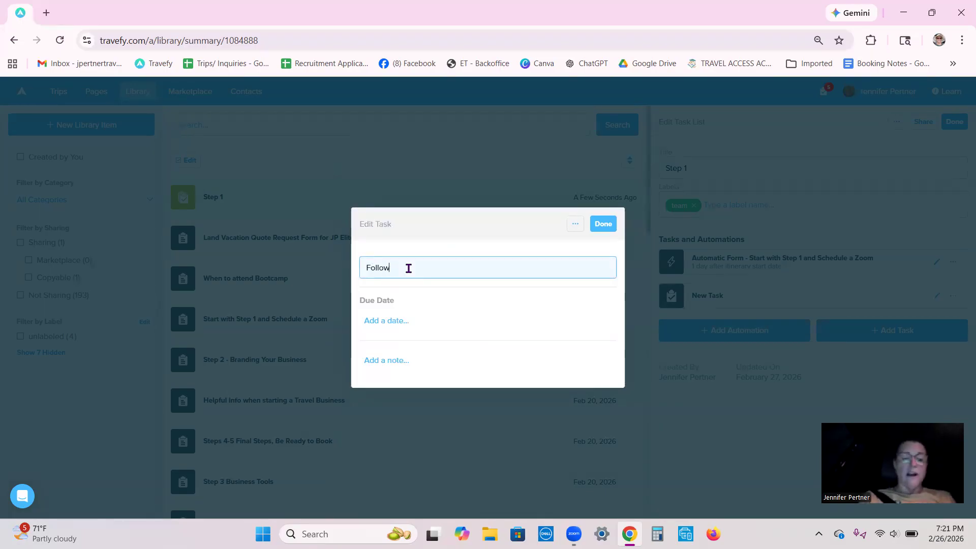
pyautogui.write(' up with')
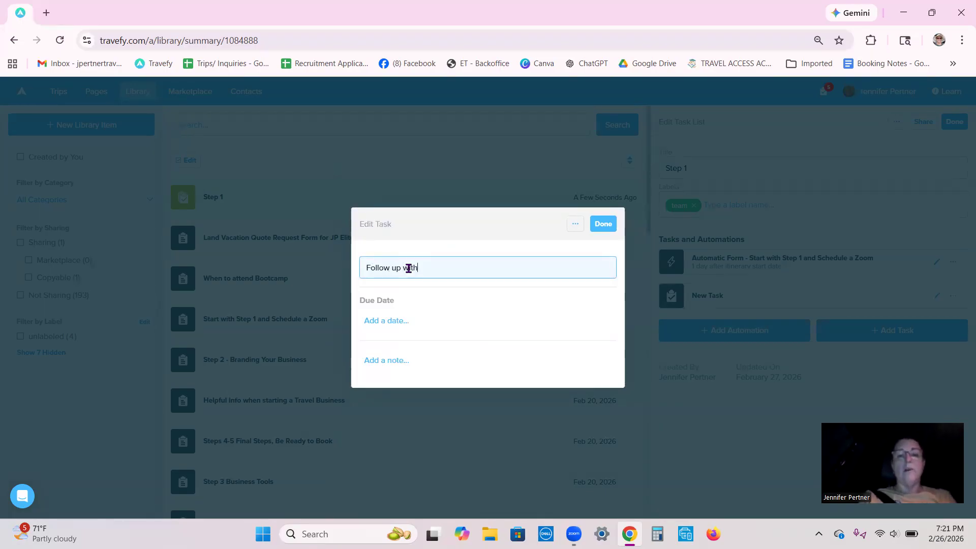
pyautogui.write(' new team membe')
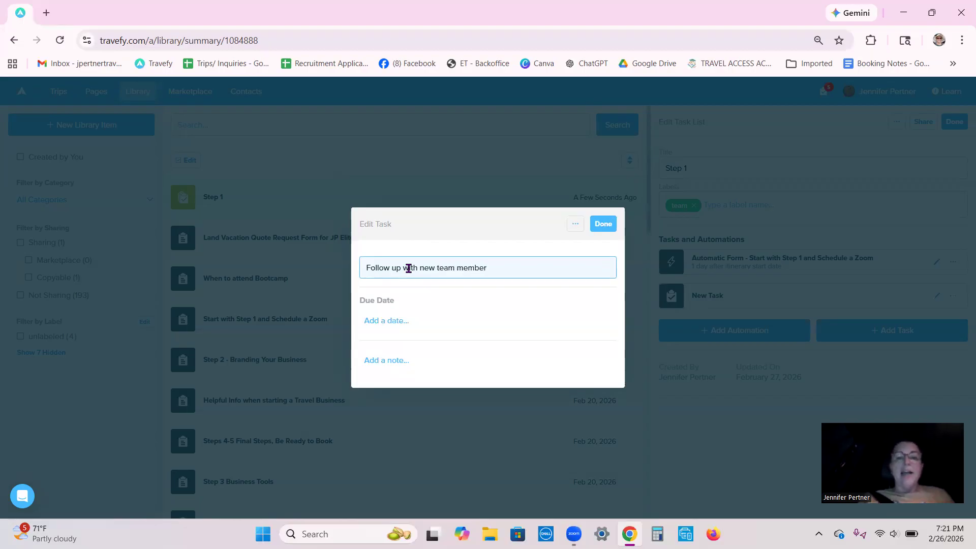
pyautogui.write('r')
# - Set the follow-up task's due date to 40 days after the itinerary start date at 8:00 AM
pyautogui.click(374, 322)
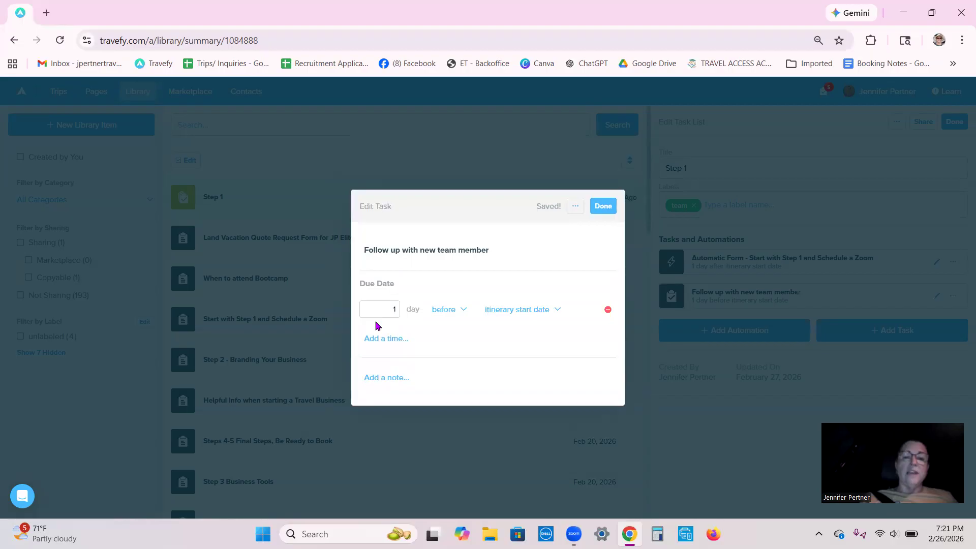
pyautogui.click(390, 309)
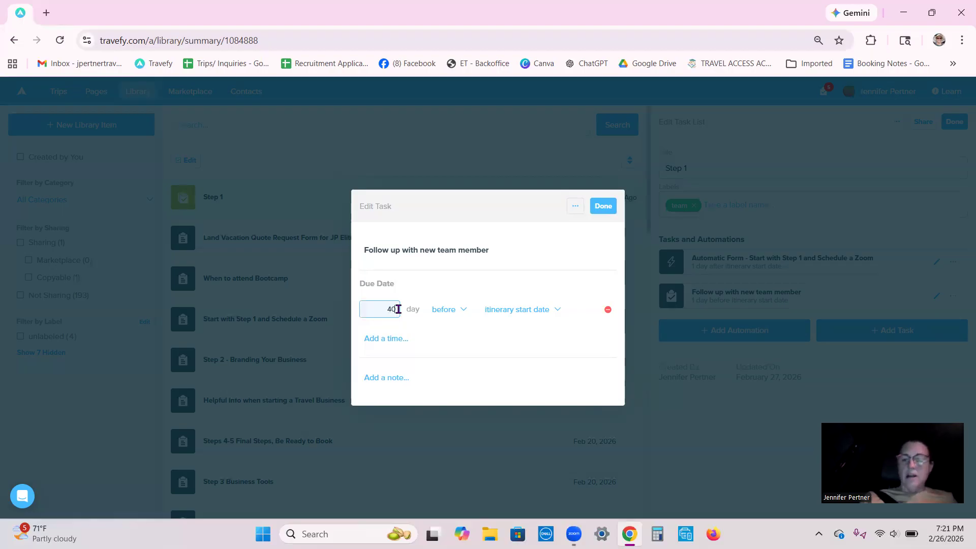
pyautogui.click(460, 310)
pyautogui.click(450, 351)
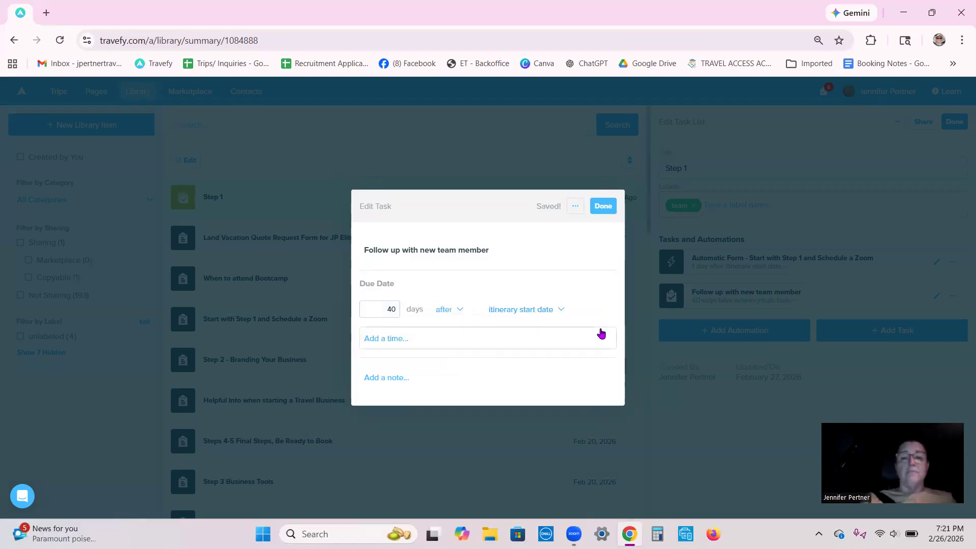
pyautogui.click(558, 311)
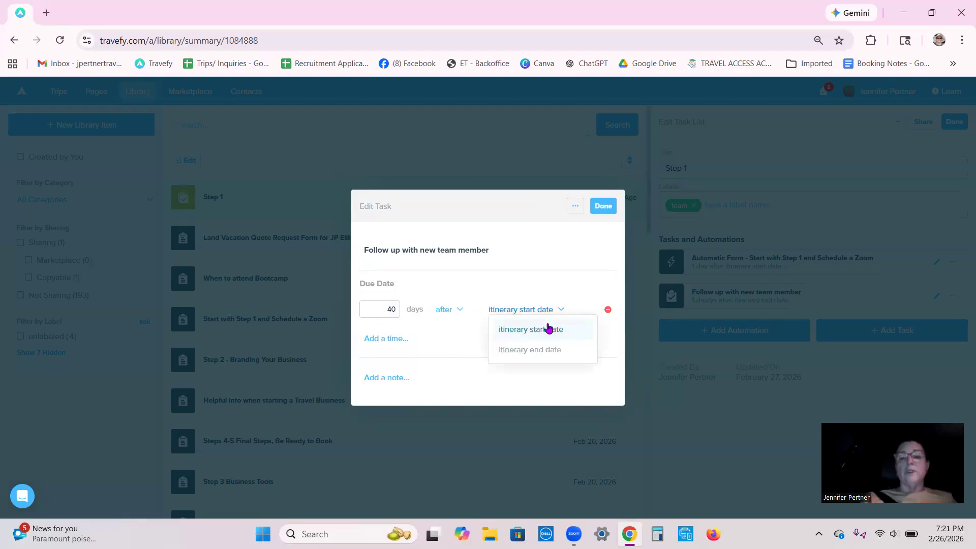
pyautogui.click(541, 312)
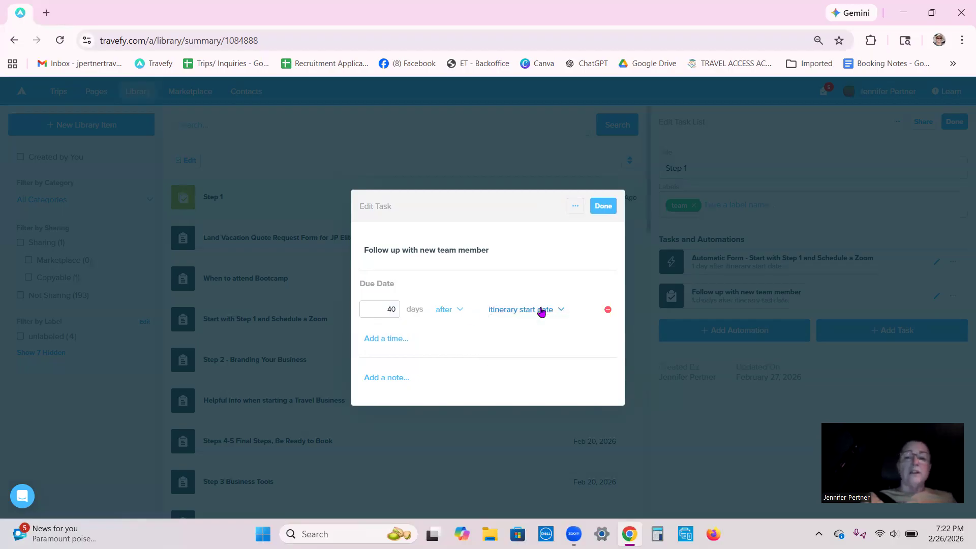
pyautogui.click(386, 338)
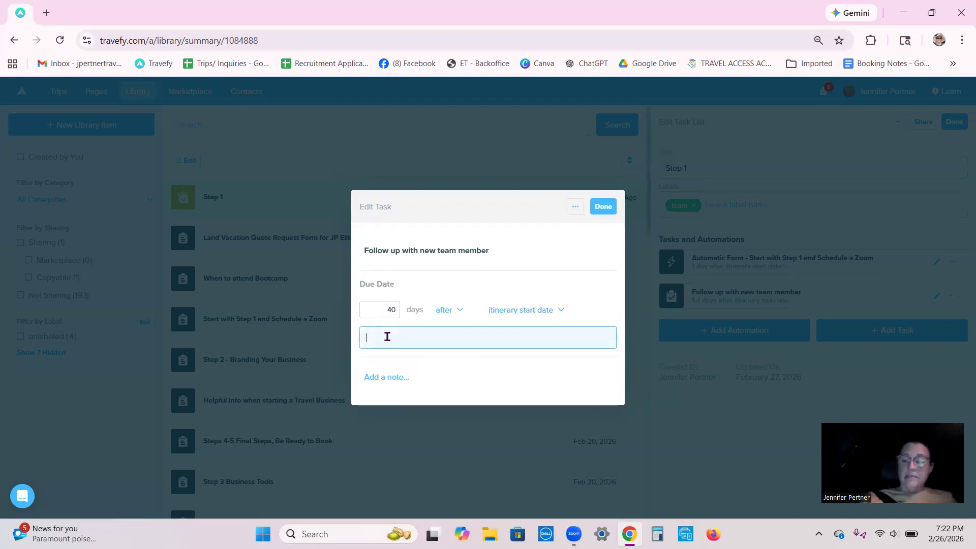
pyautogui.write('8:00')
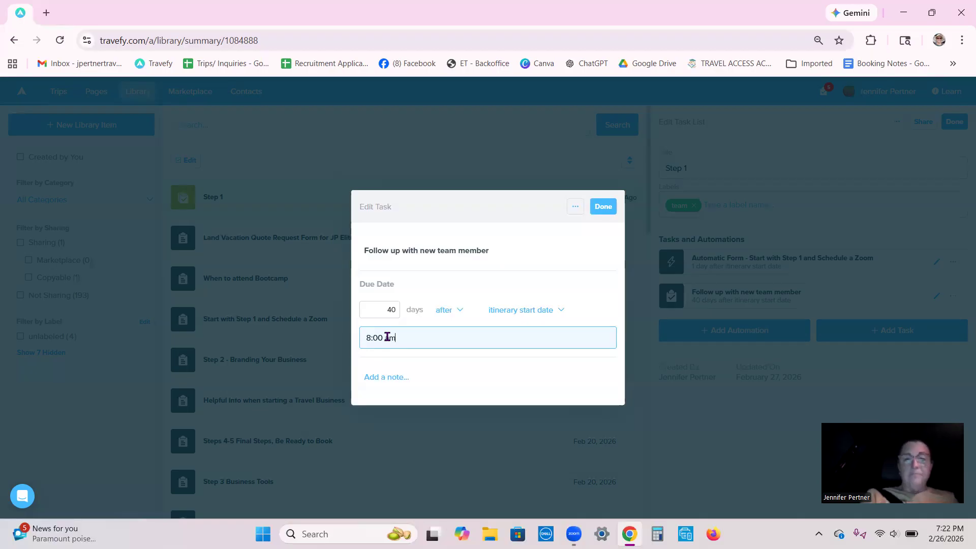
pyautogui.write(' am')
pyautogui.click(410, 380)
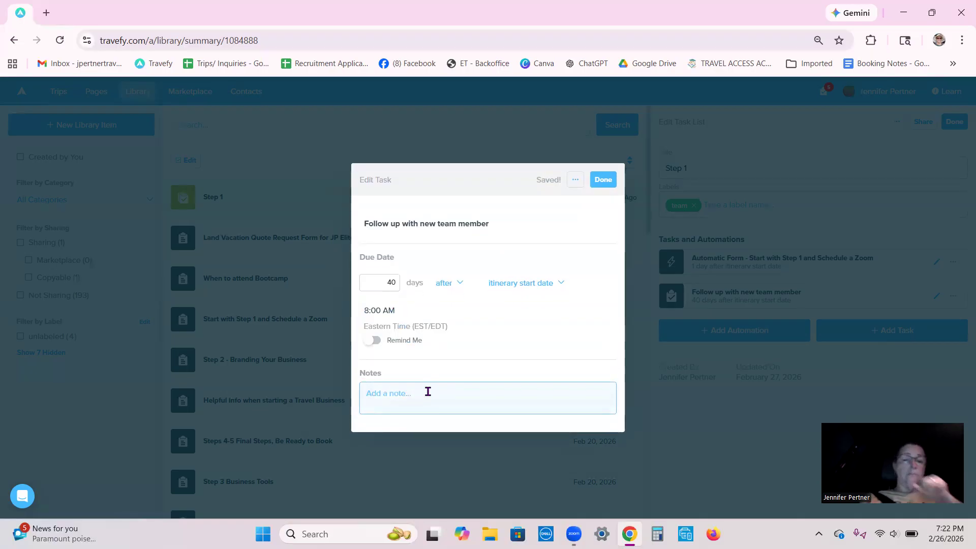
# - Turn on the reminder for the "Follow up with new team member" task and finish editing it
pyautogui.click(370, 344)
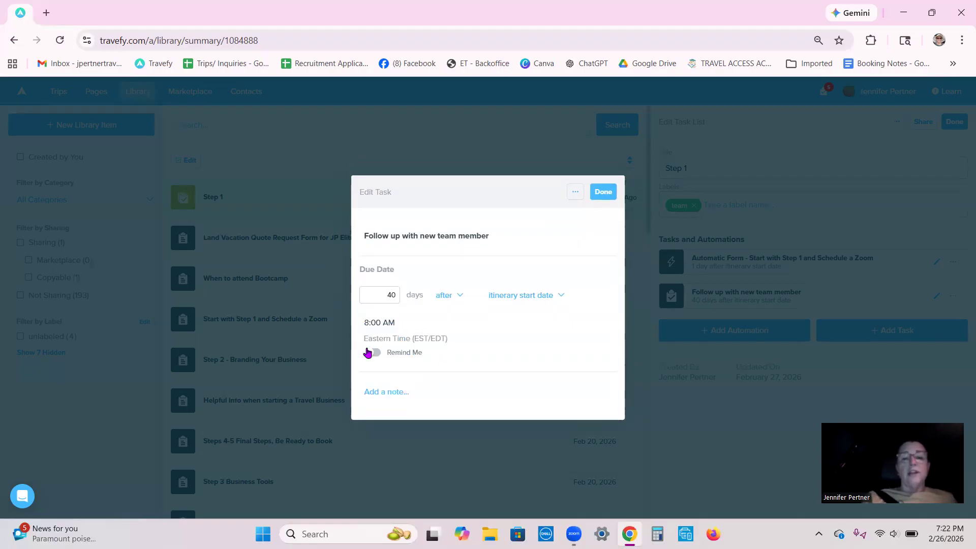
pyautogui.click(369, 352)
pyautogui.click(370, 352)
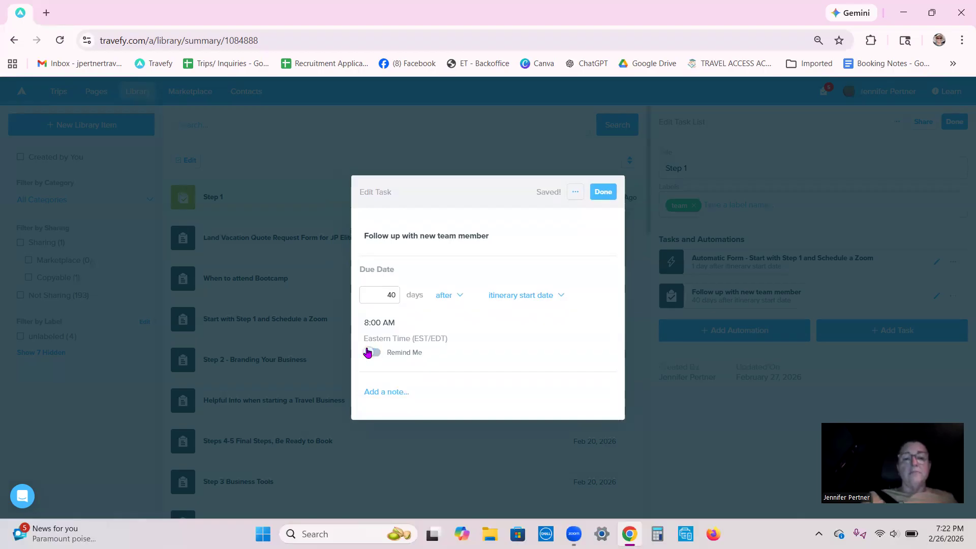
pyautogui.click(368, 352)
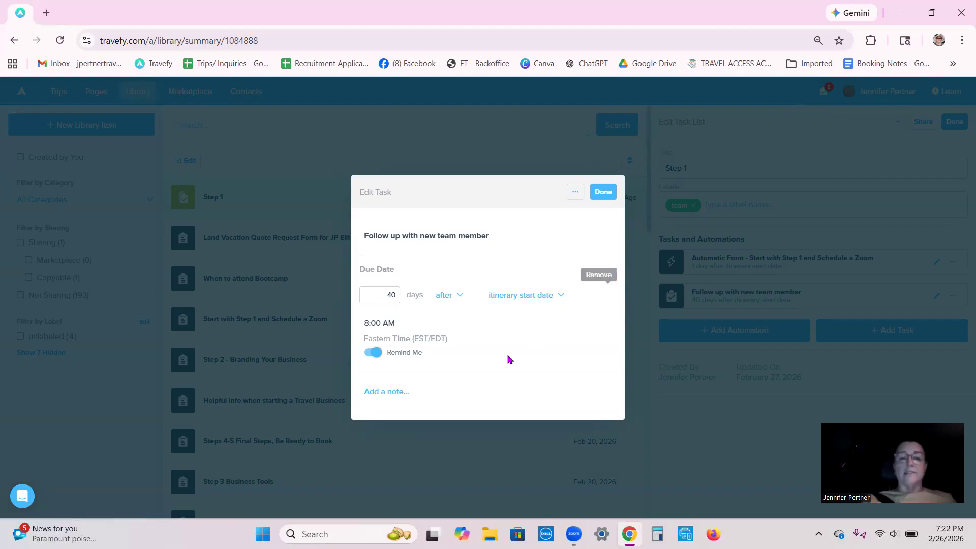
pyautogui.click(393, 396)
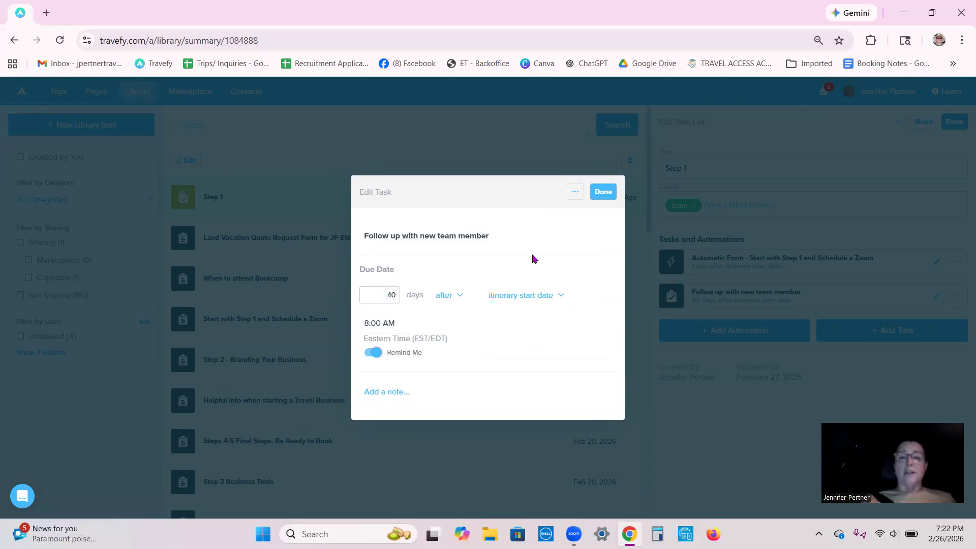
pyautogui.click(606, 194)
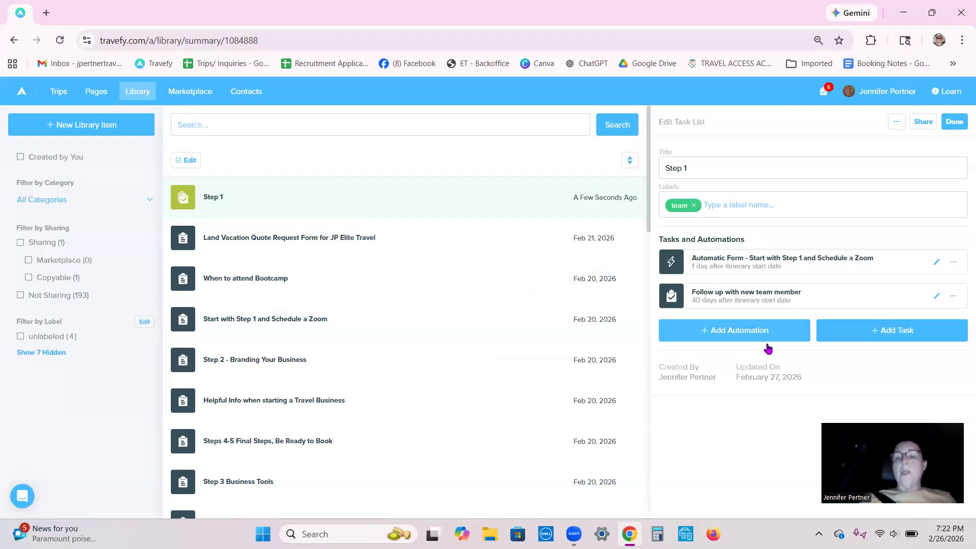
# - Add another automation to the Step 1 task list and set its type to Email Message
pyautogui.click(739, 330)
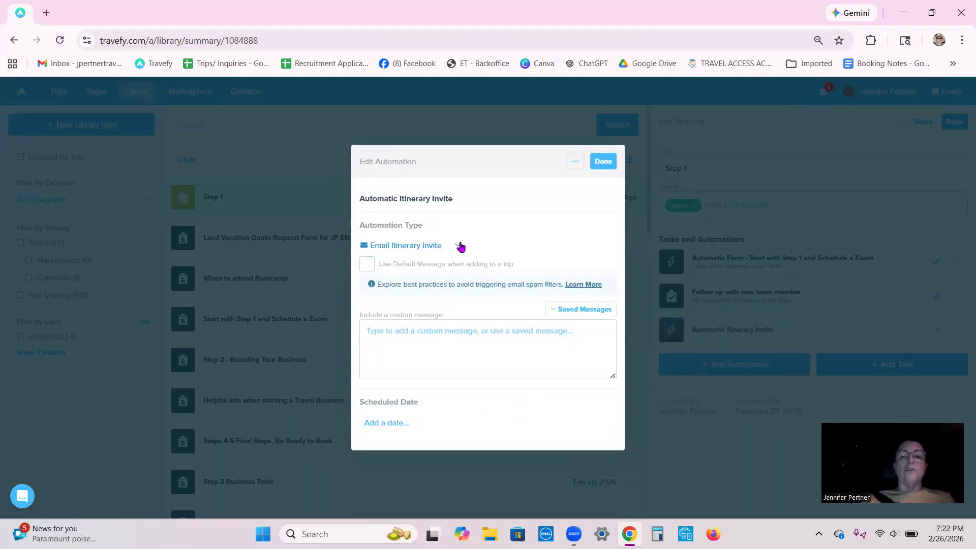
pyautogui.click(460, 246)
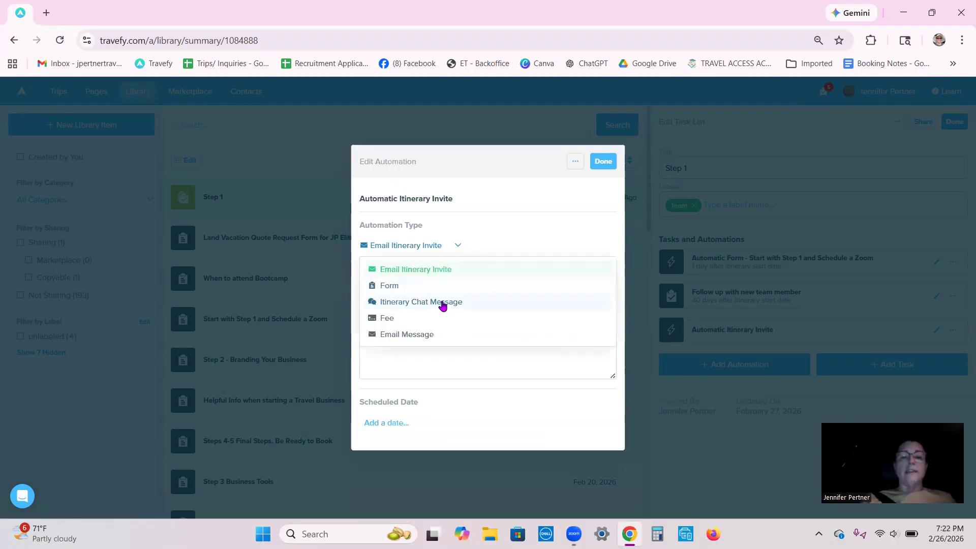
pyautogui.click(425, 334)
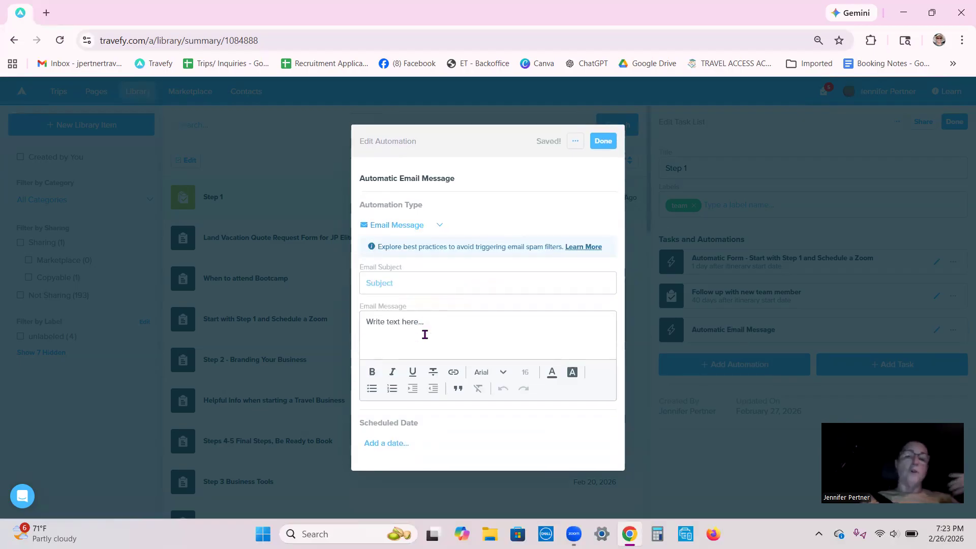
# - Enter "Welcome to the Team" as the automation's email subject
pyautogui.click(411, 284)
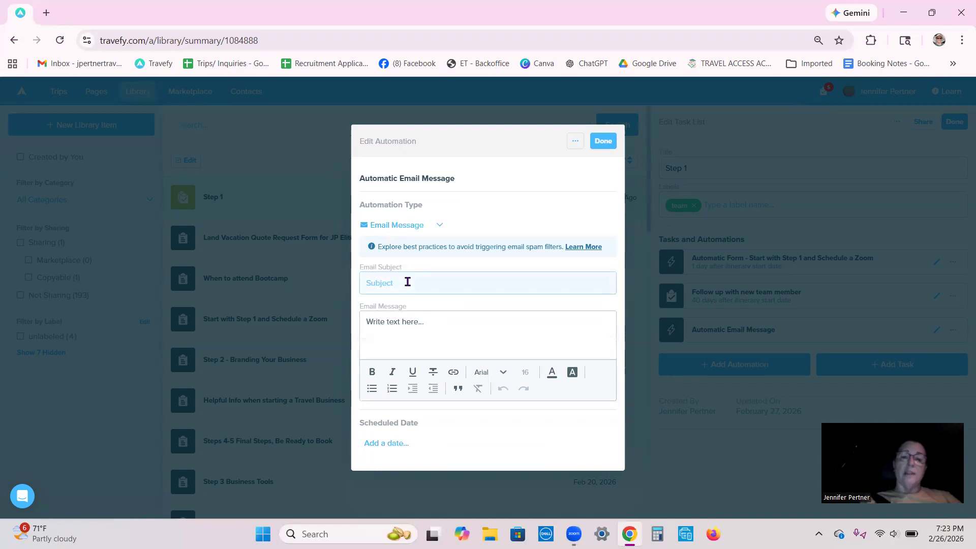
pyautogui.write('WElxom')
pyautogui.press('BackSpace')
pyautogui.press('BackSpace')
pyautogui.write('come to the Team')
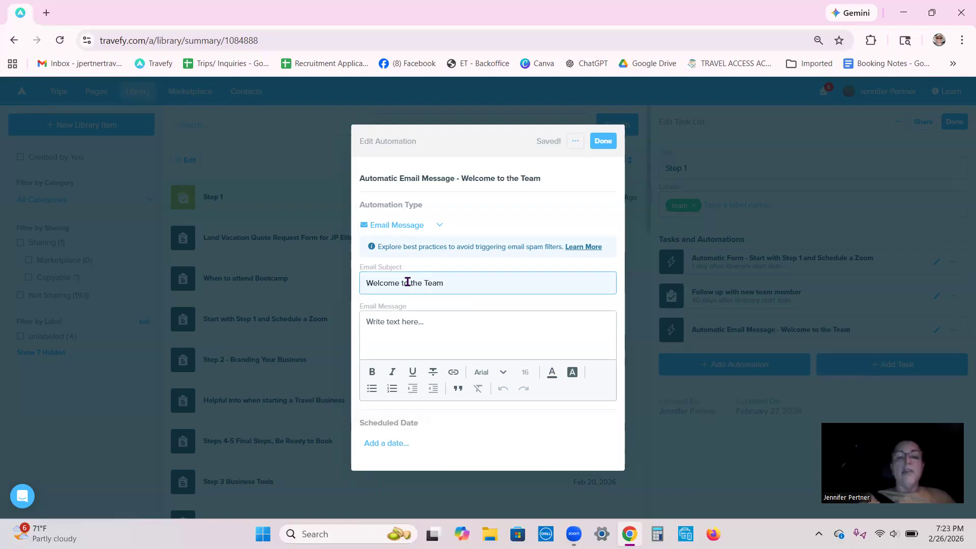
# - Write the automation's email message: "I'm so excited to have you with us"
pyautogui.click(392, 319)
pyautogui.write("I'm so e")
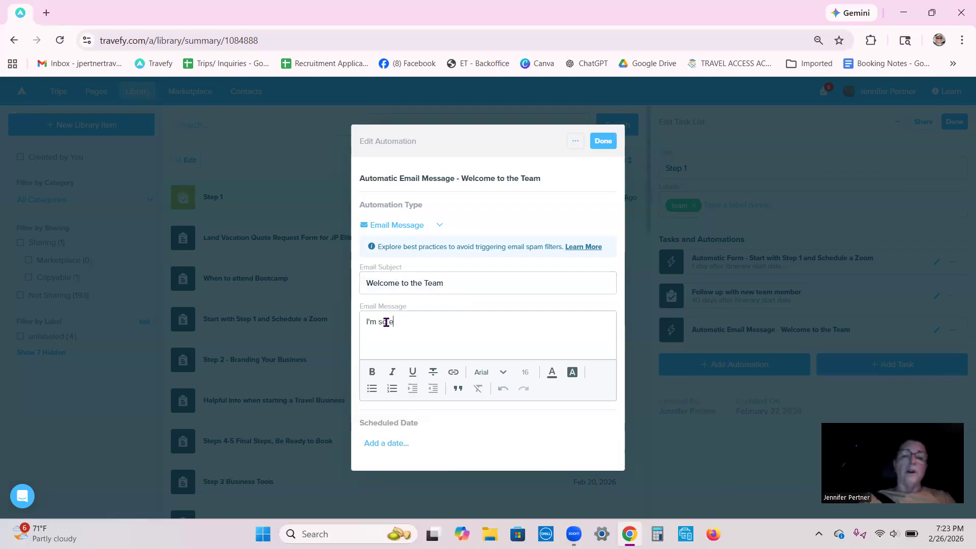
pyautogui.write('xcited to have you with us')
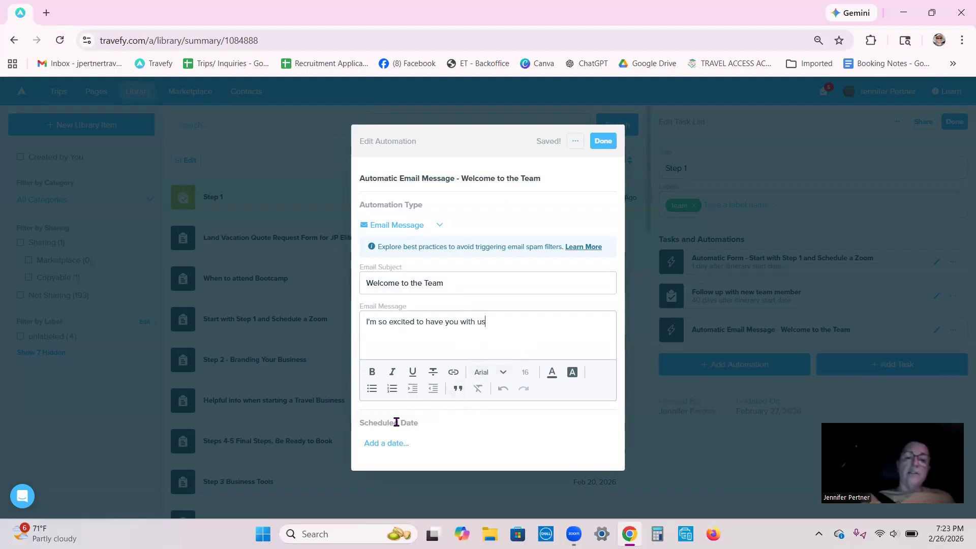
# - Schedule the email automation for 1 day after the itinerary start date at 8:00 AM
pyautogui.click(383, 443)
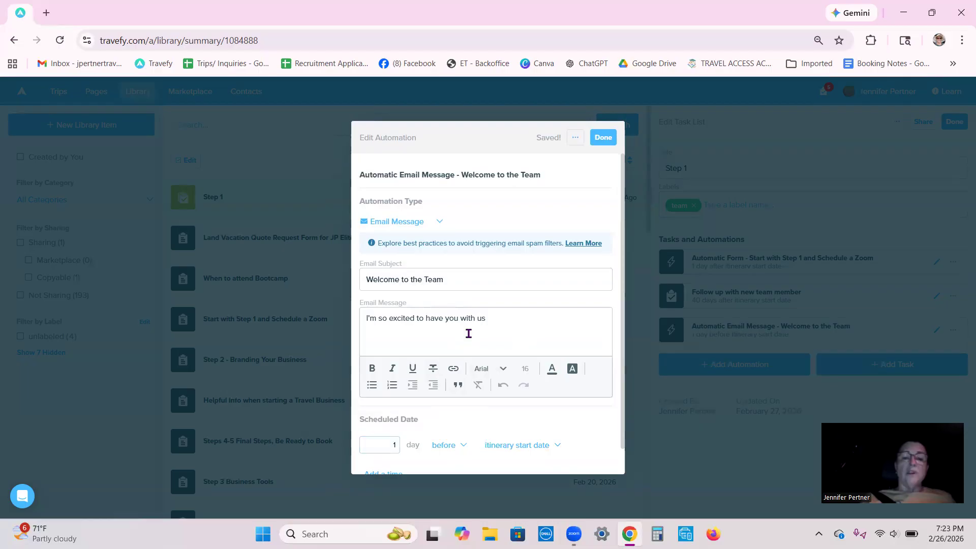
pyautogui.scroll(-1, 469, 334)
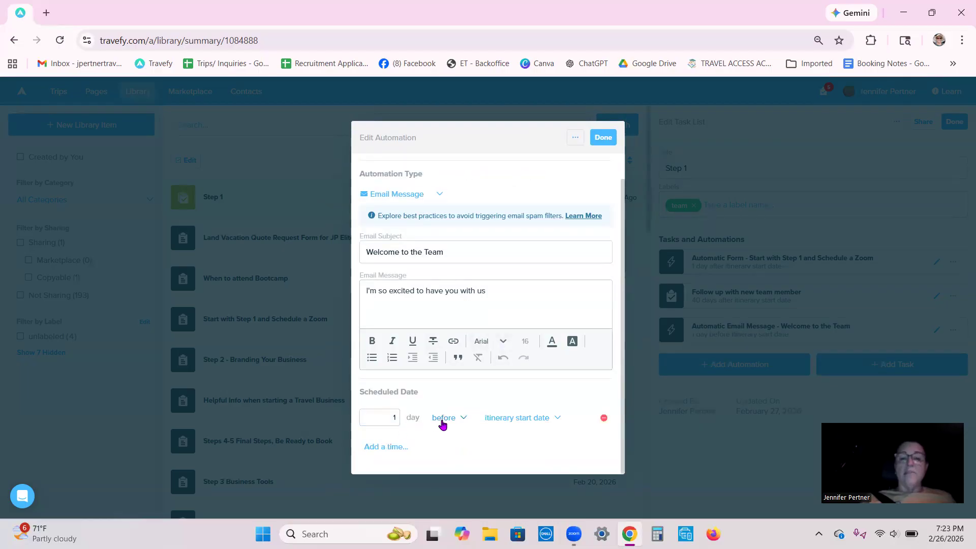
pyautogui.click(462, 417)
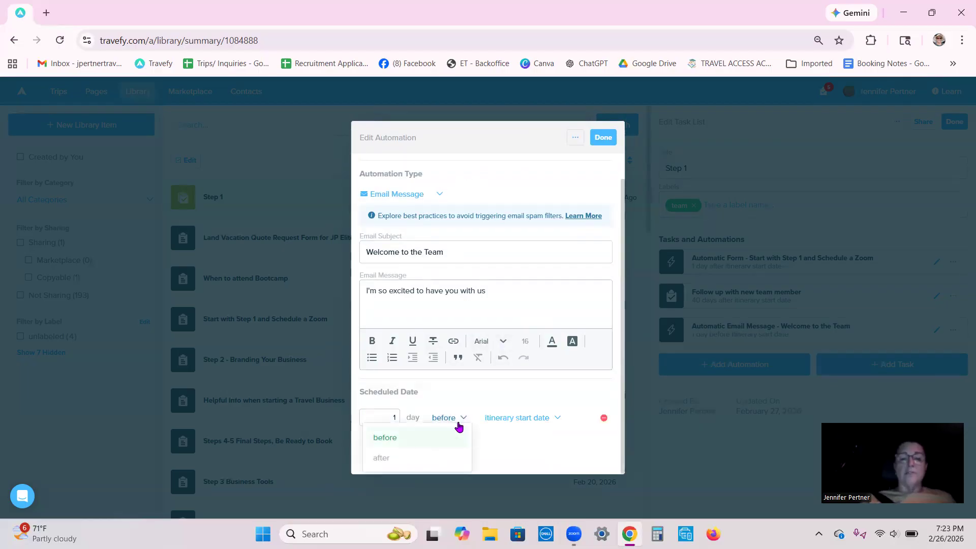
pyautogui.click(448, 461)
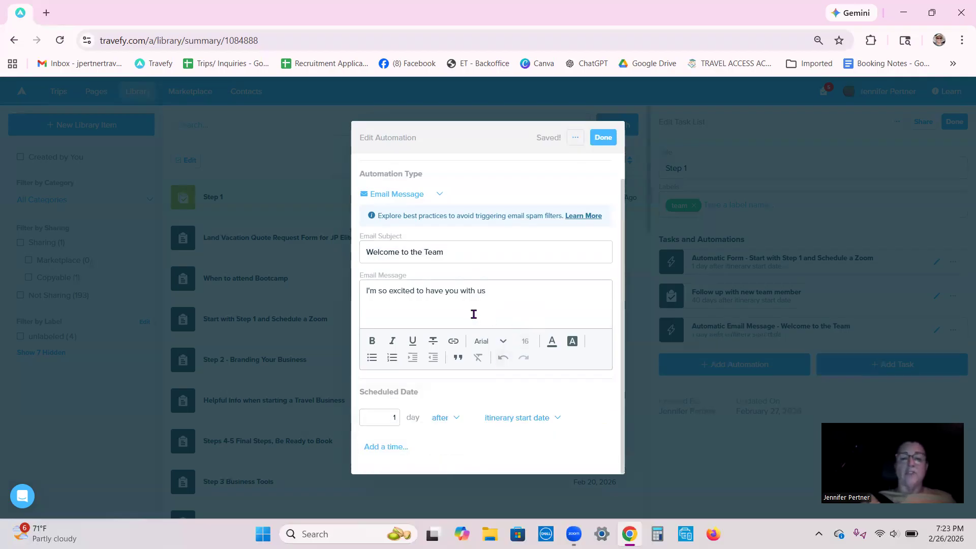
pyautogui.click(383, 449)
pyautogui.write('8')
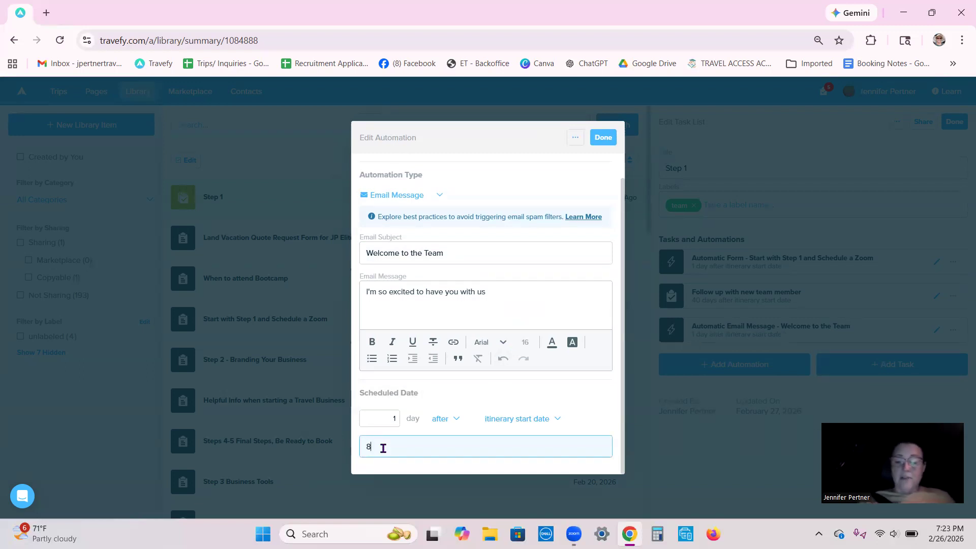
pyautogui.write(':00')
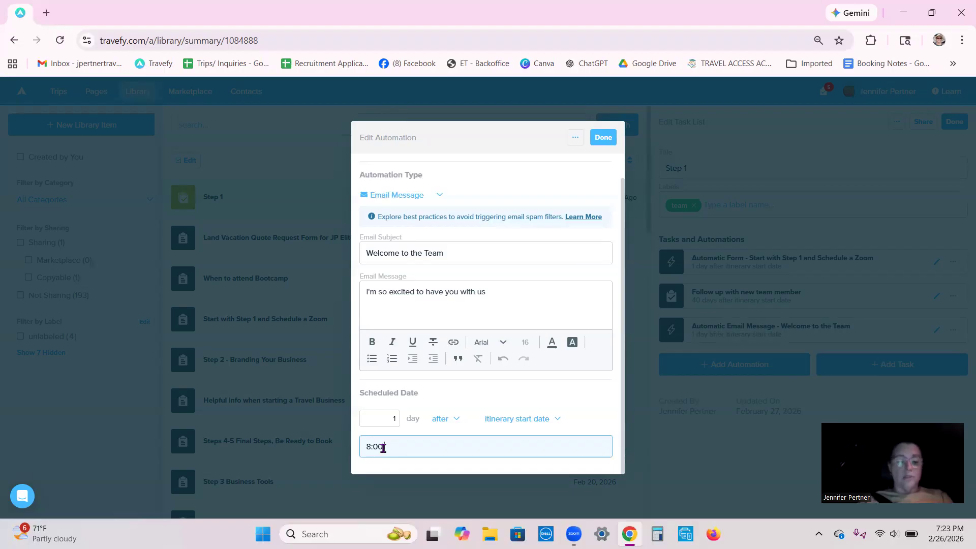
pyautogui.write(' am')
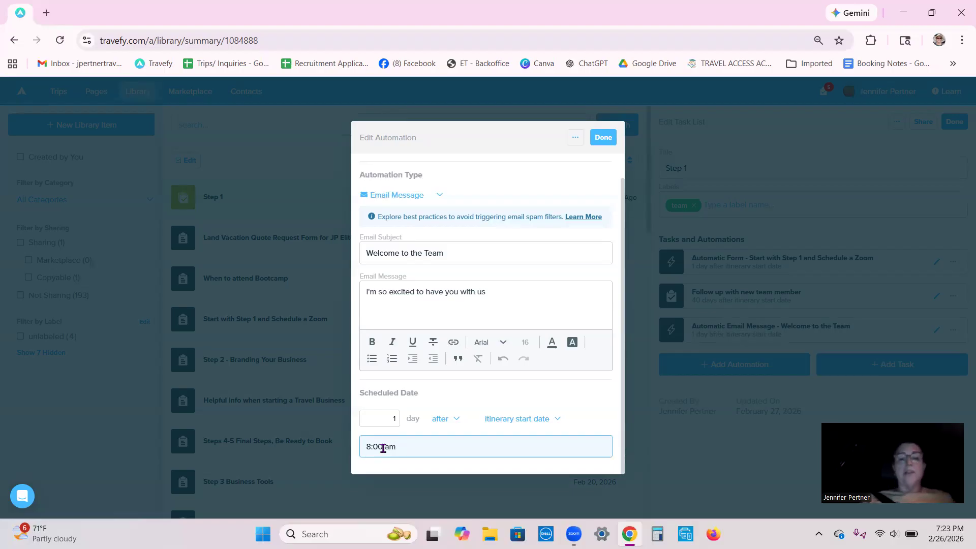
pyautogui.click(436, 396)
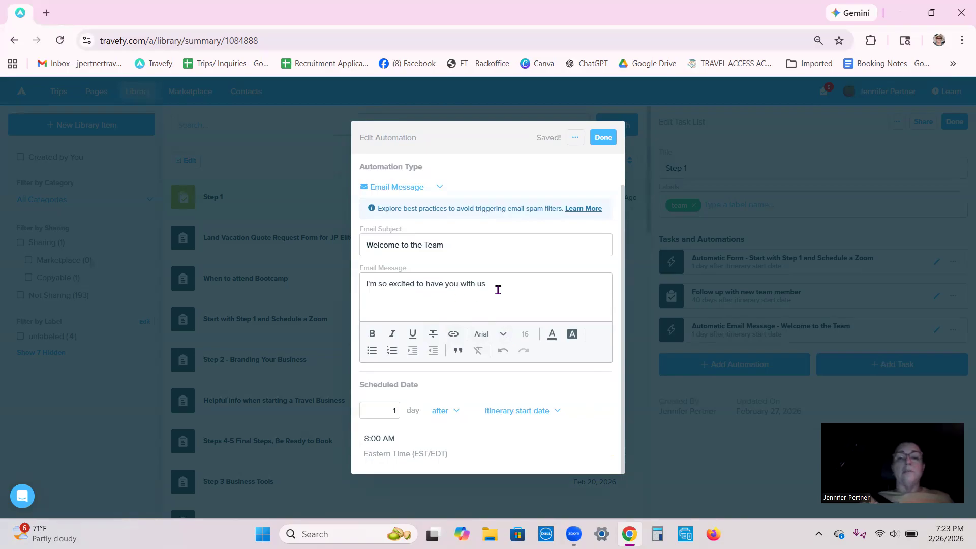
# - End the email message with a period and give its closing words "with us." a cyan background color
pyautogui.write('.')
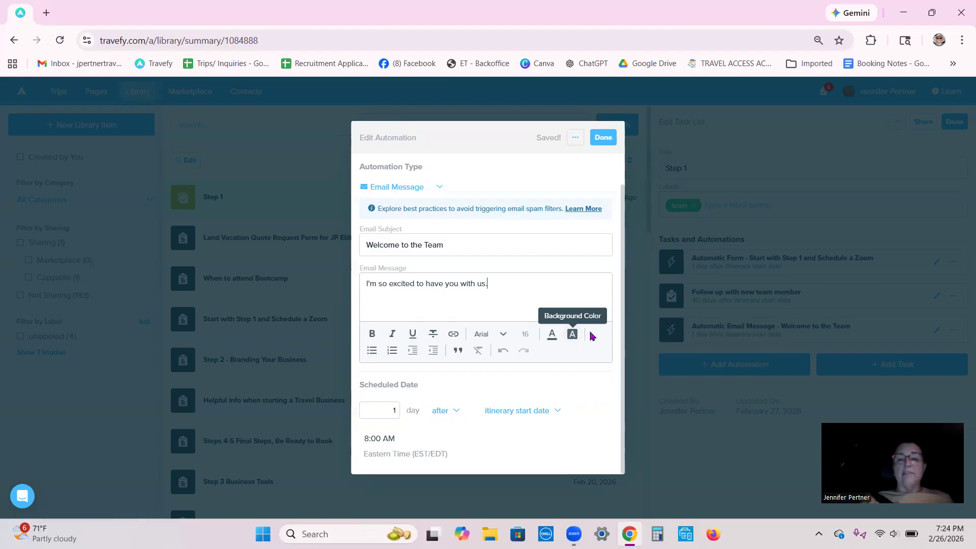
pyautogui.moveTo(489, 283); pyautogui.dragTo(452, 283)
pyautogui.click(573, 334)
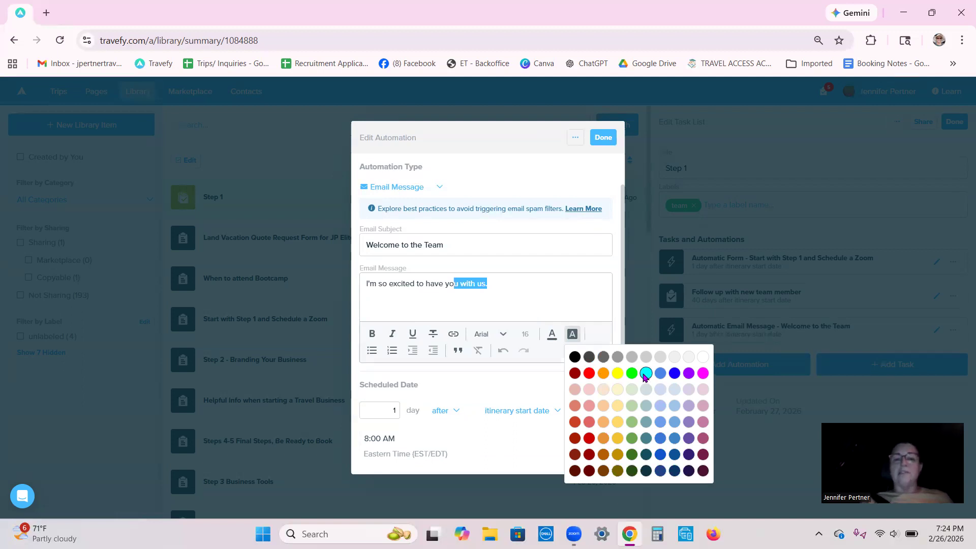
pyautogui.click(646, 374)
pyautogui.click(449, 317)
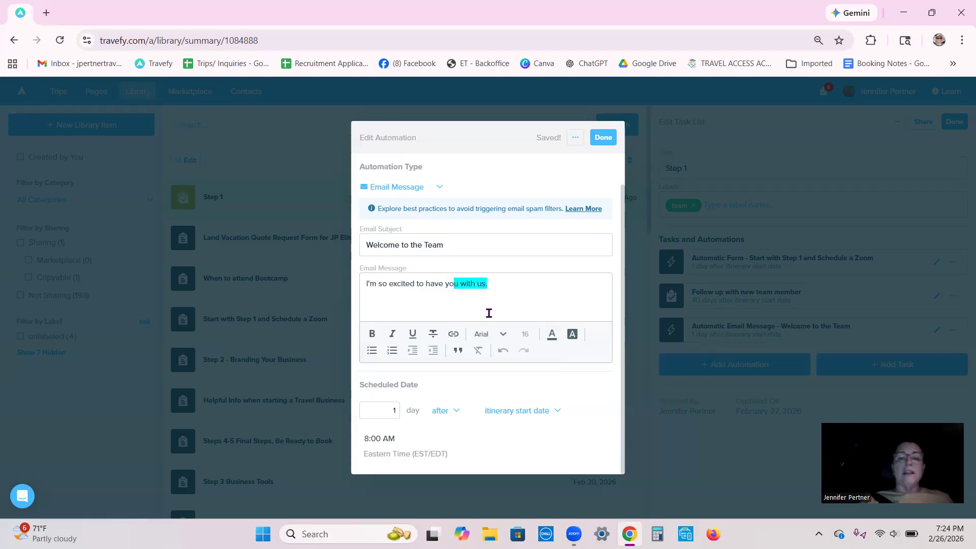
# - Add a bulleted list with two "hi" items below the email sentence and finish editing the automation
pyautogui.click(503, 283)
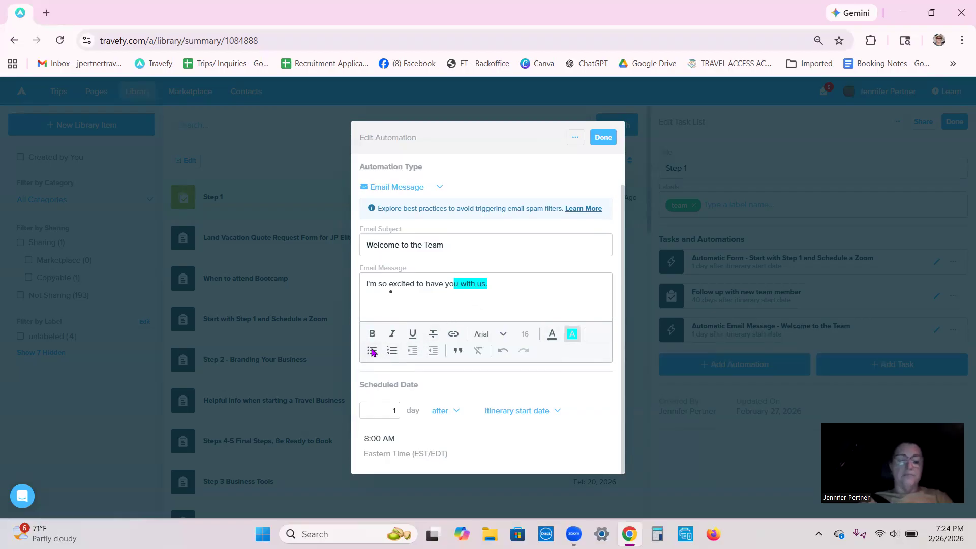
pyautogui.click(403, 306)
pyautogui.write('hi')
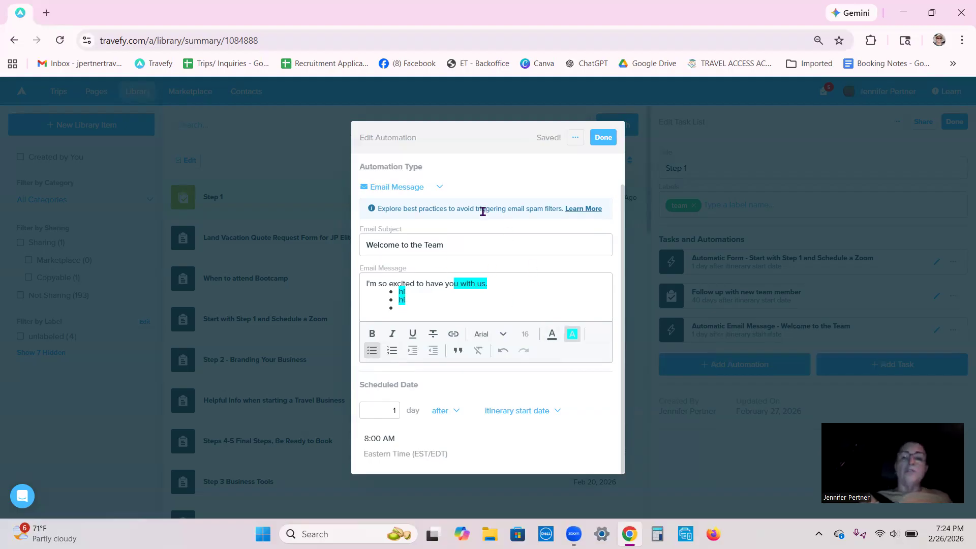
pyautogui.click(601, 138)
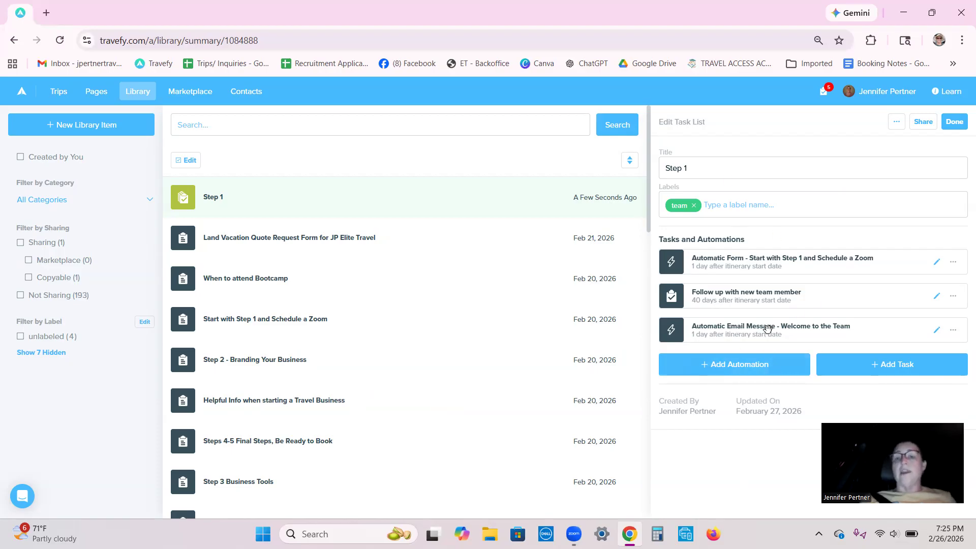
# - Rename the Step 1 task list as "Team Member checklist" and finish editing it
pyautogui.click(757, 166)
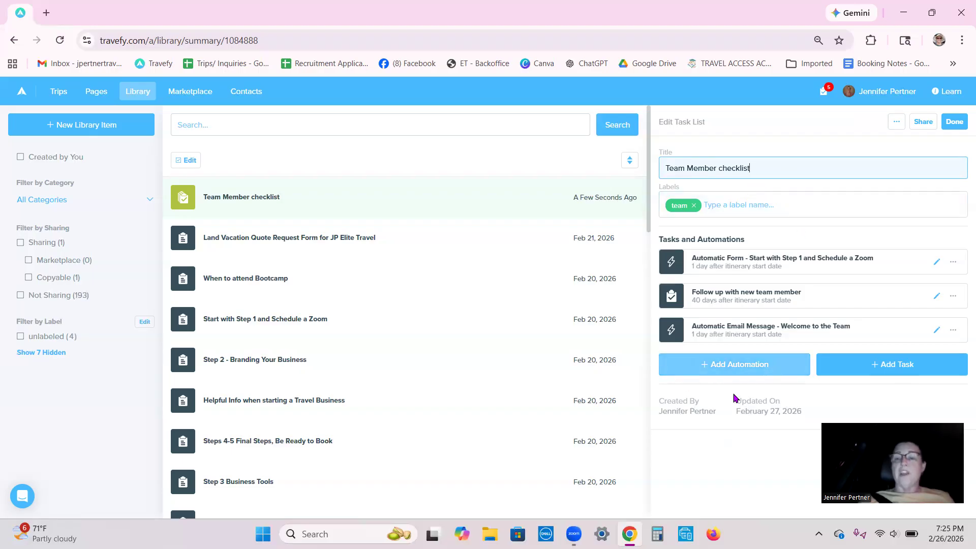
pyautogui.click(955, 123)
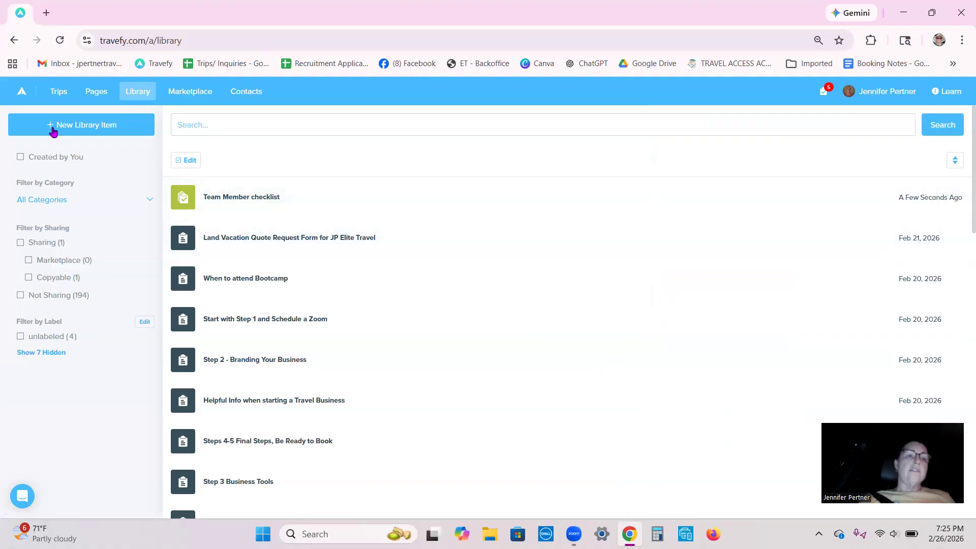
# - Search the trips for "test", open the trip named Test, and bring up the task lists available for import into its tasks
pyautogui.click(59, 97)
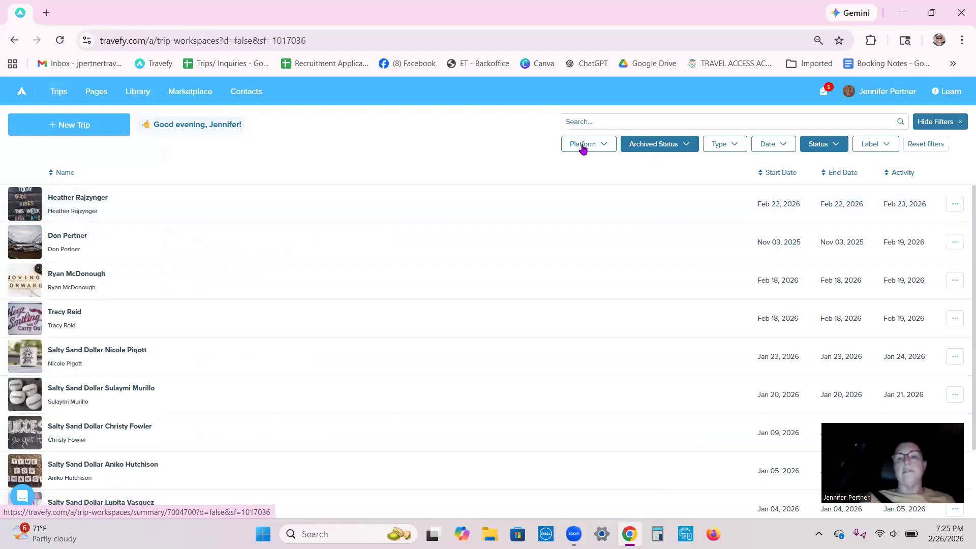
pyautogui.click(585, 120)
pyautogui.write('test')
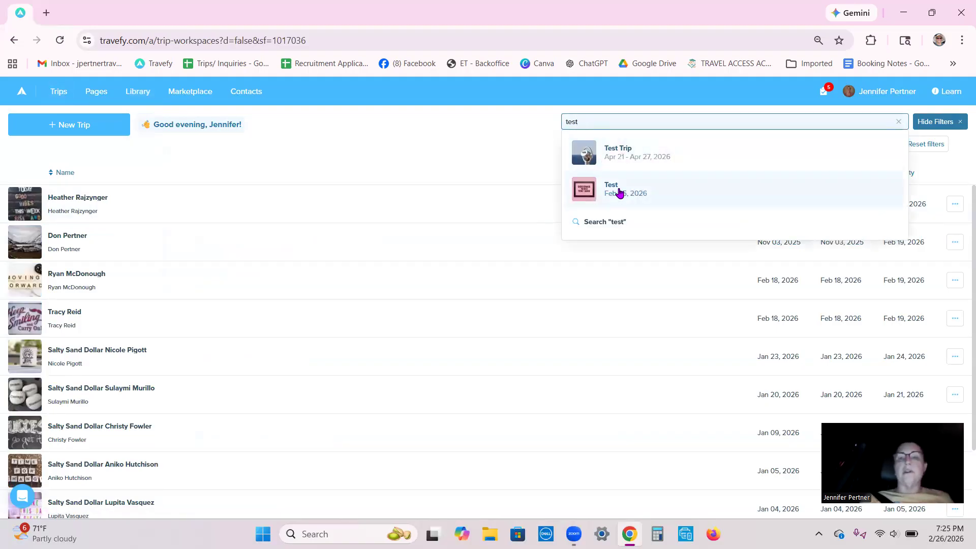
pyautogui.click(619, 192)
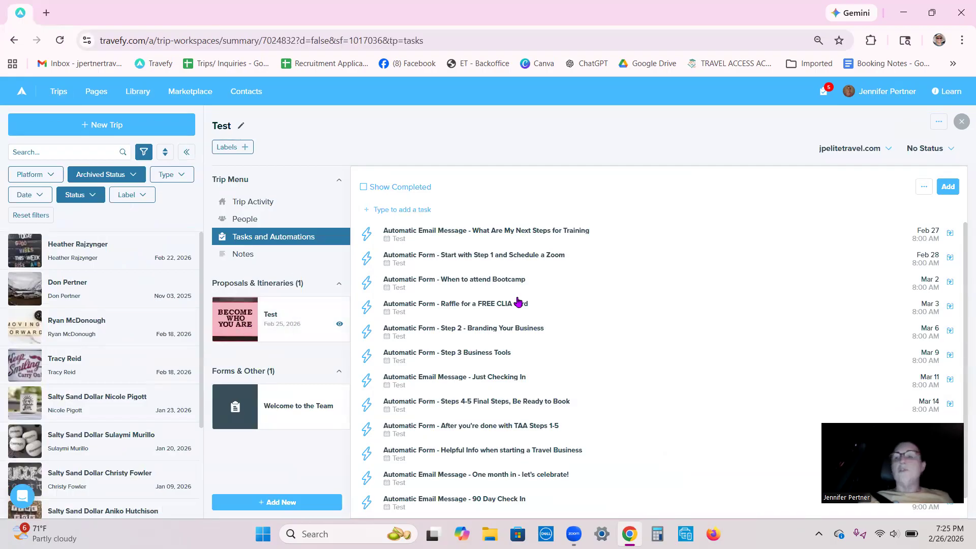
pyautogui.click(948, 187)
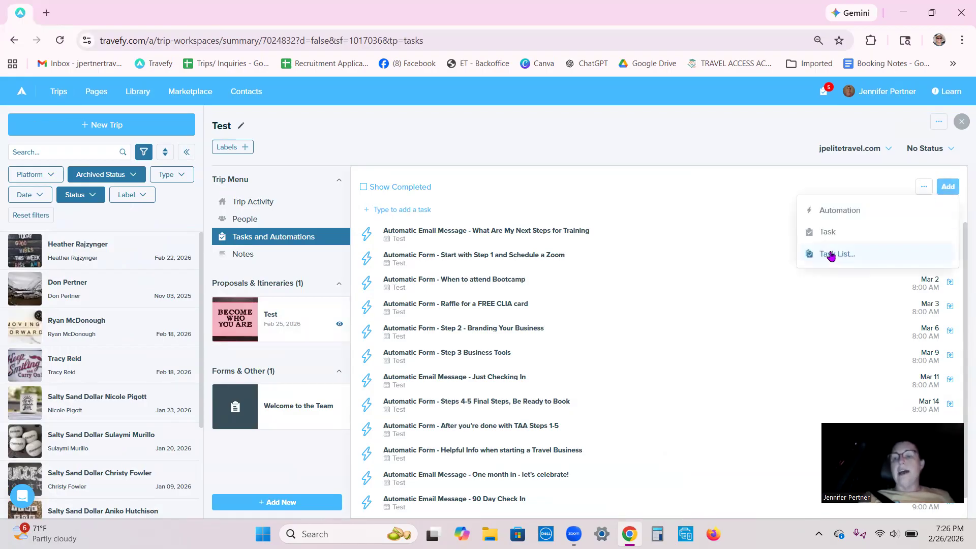
pyautogui.click(831, 254)
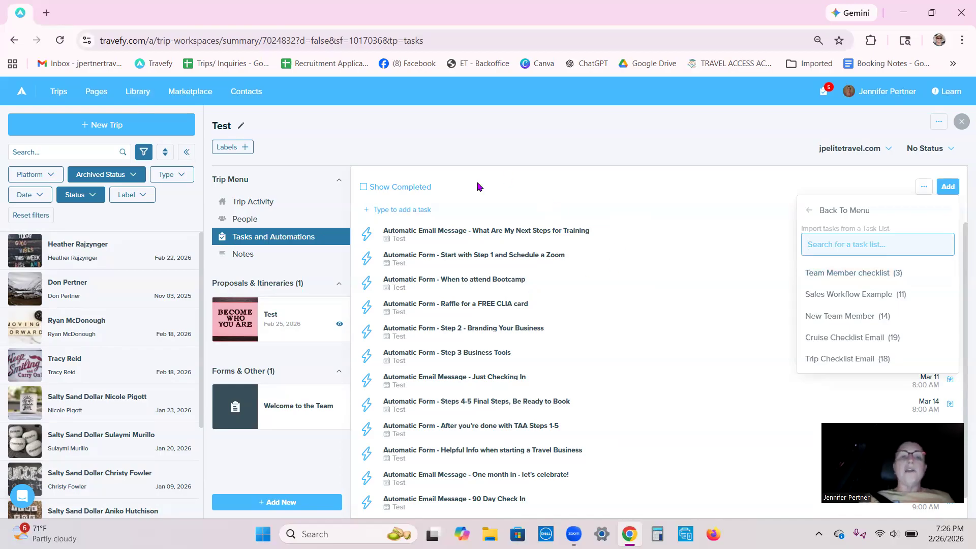
# - Rename the open Test trip as "Test Team Member" and set its status to Team Member
pyautogui.click(226, 130)
pyautogui.click(226, 126)
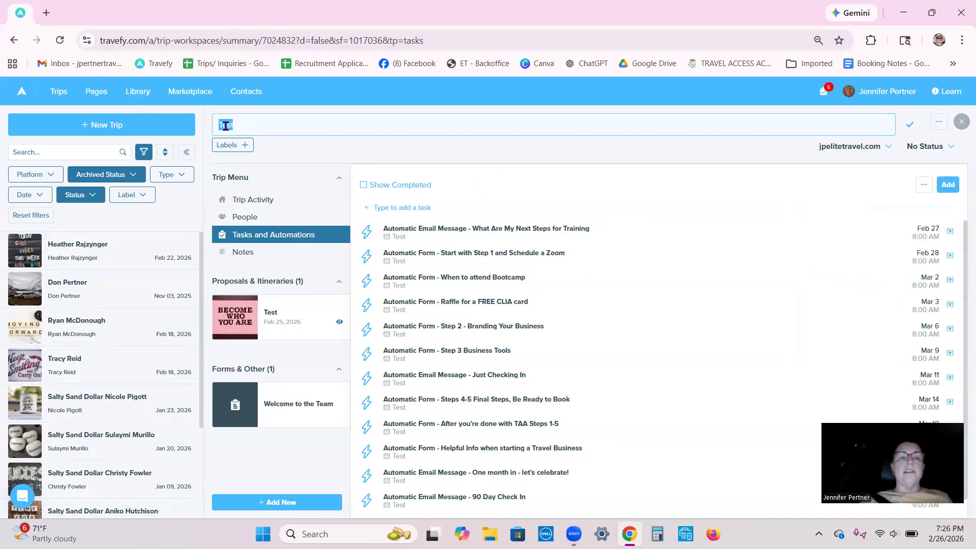
pyautogui.write('Tes')
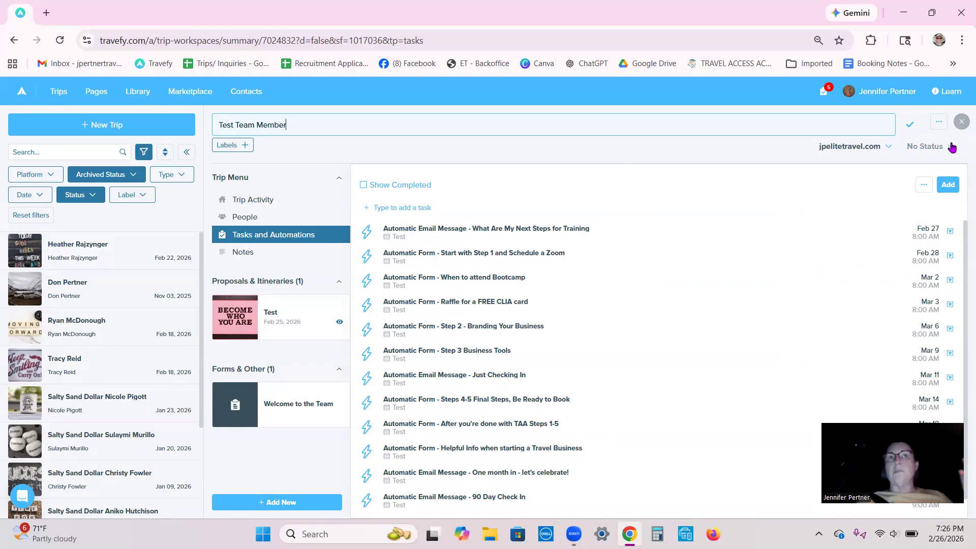
pyautogui.click(952, 148)
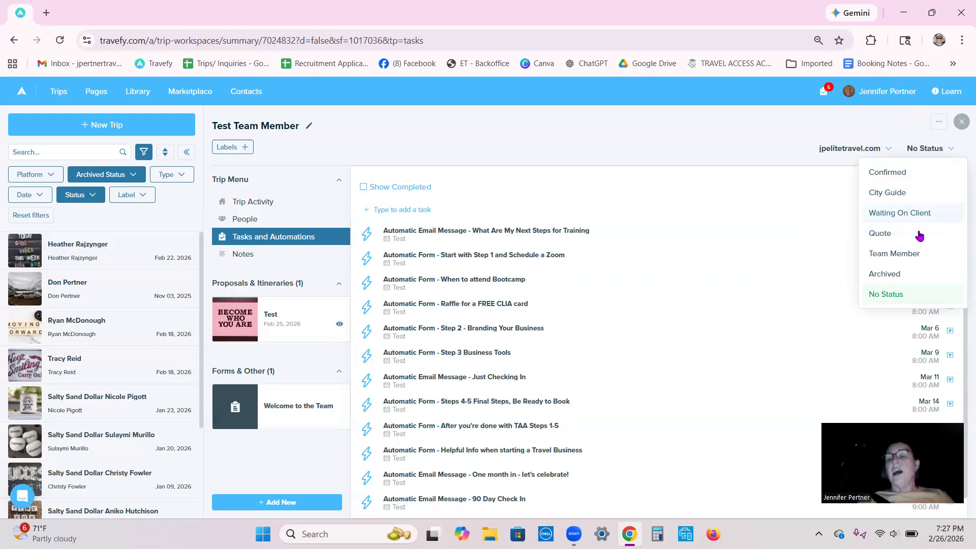
pyautogui.click(898, 256)
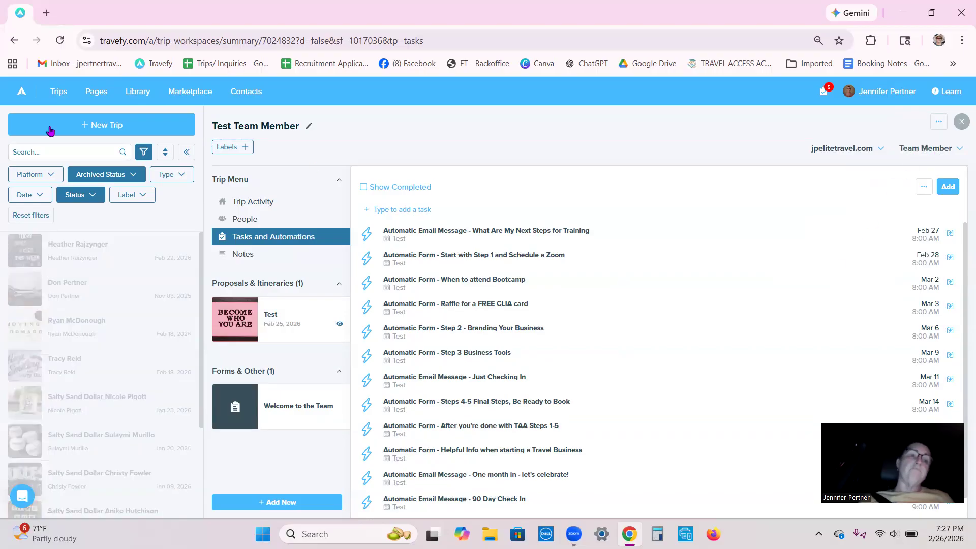
# - Return to the full trips list and change its status filter from Team Member to Confirmed only
pyautogui.click(57, 92)
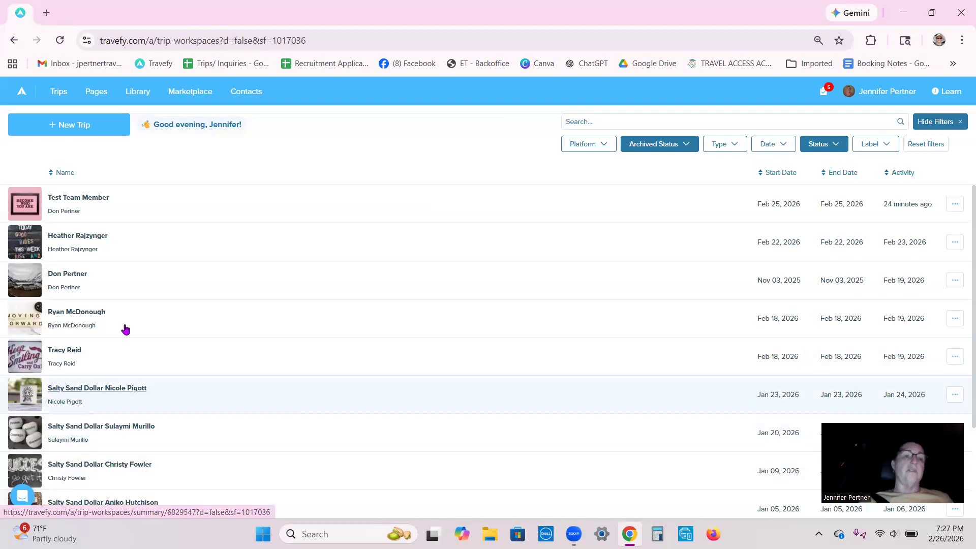
pyautogui.click(828, 146)
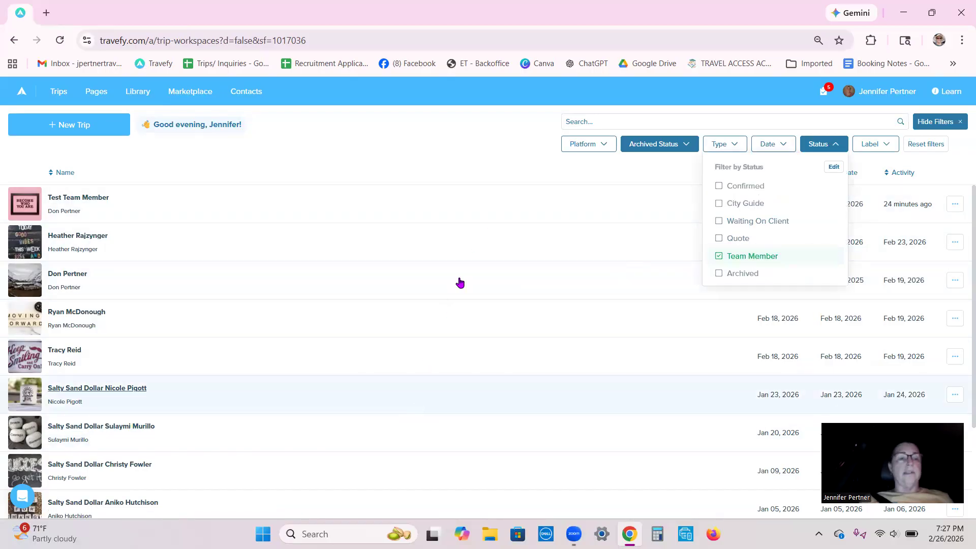
pyautogui.click(740, 188)
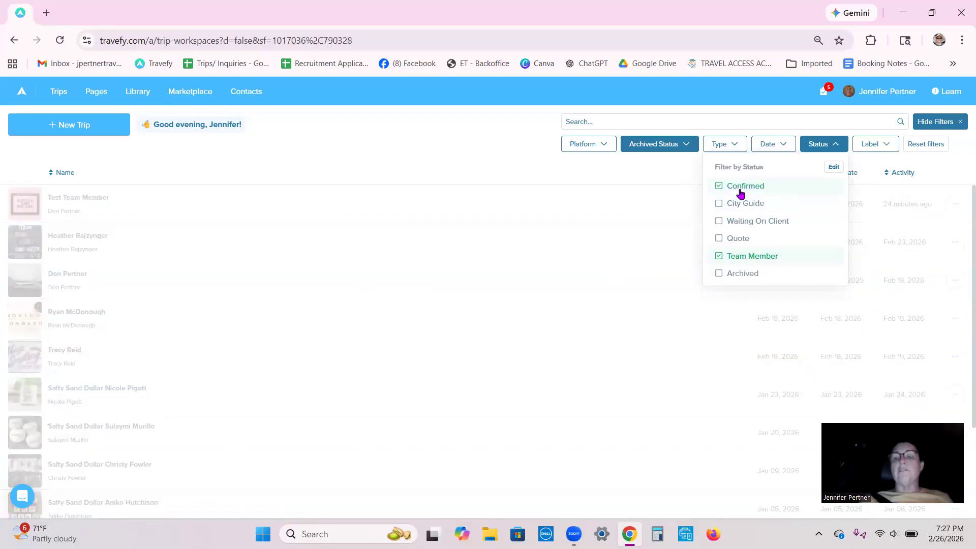
pyautogui.click(740, 257)
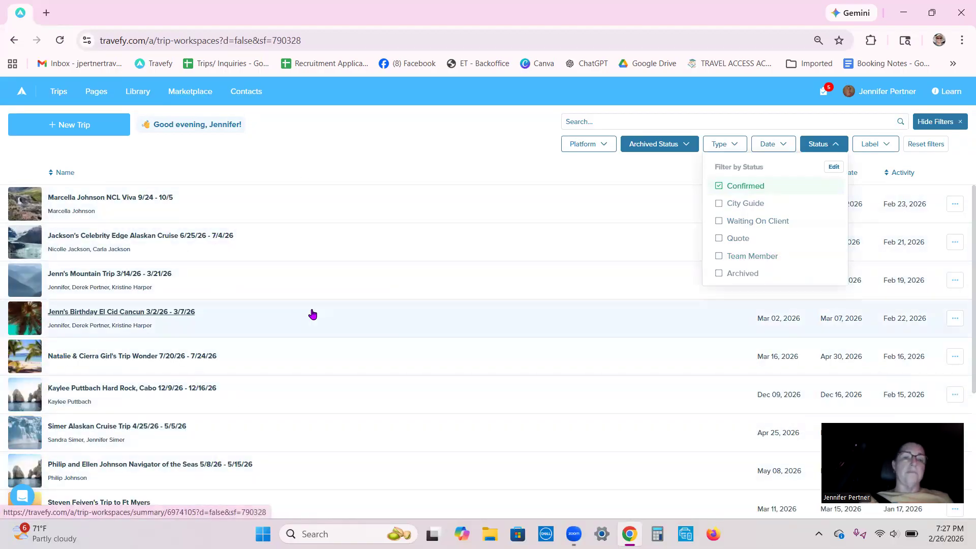
pyautogui.click(505, 167)
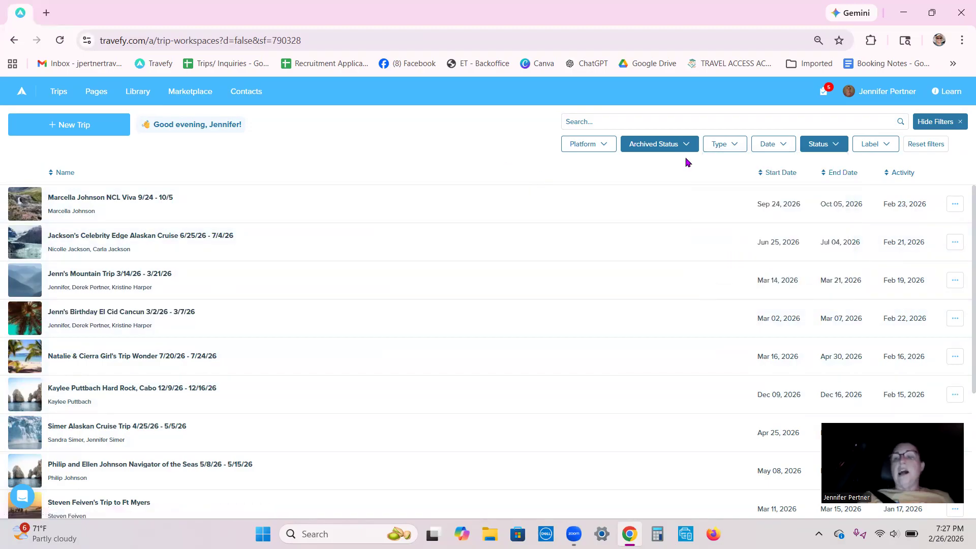
# - Sort the confirmed trips by start date, earliest first, and look through the list
pyautogui.click(772, 173)
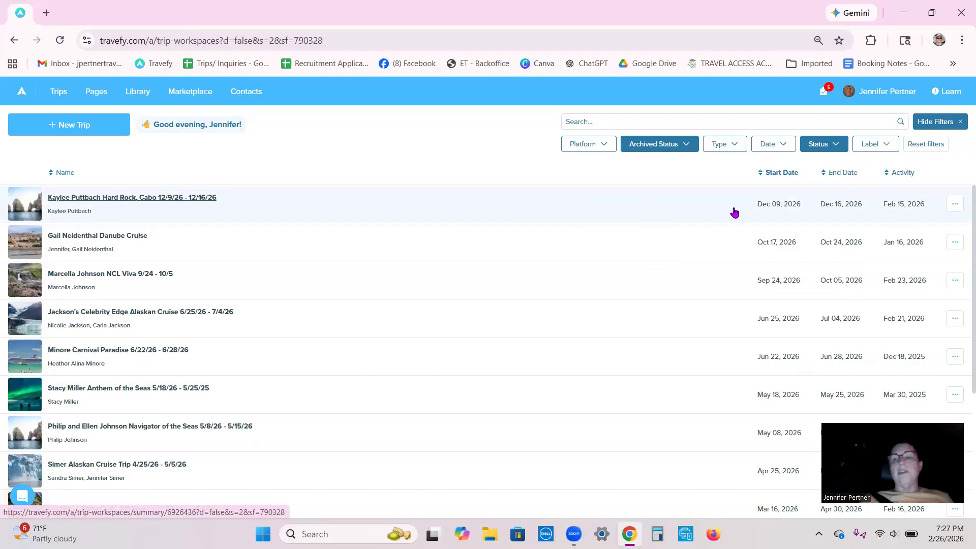
pyautogui.click(772, 176)
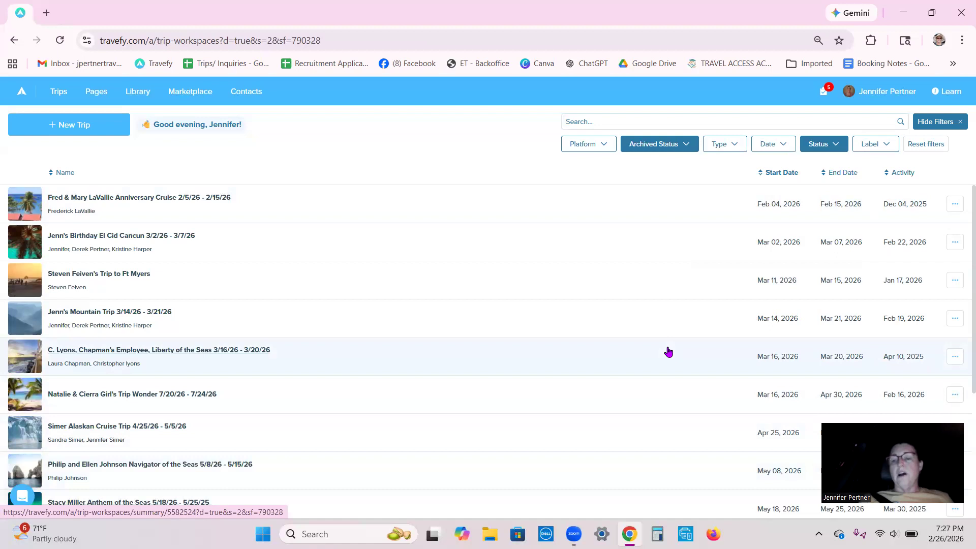
pyautogui.scroll(-4, 666, 351)
pyautogui.scroll(4, 669, 352)
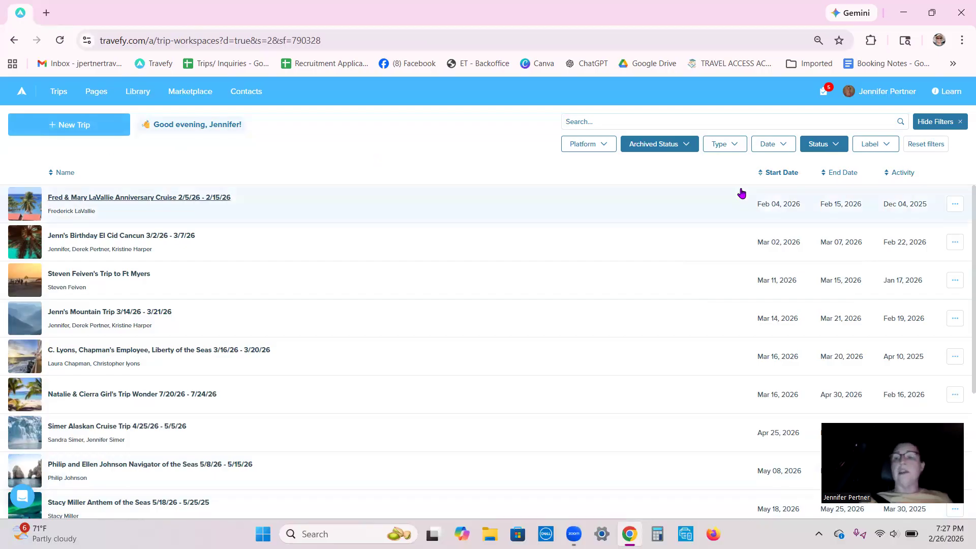
# - Add Team Member to the Confirmed status filter and sort the combined trips by start date, latest first
pyautogui.click(688, 151)
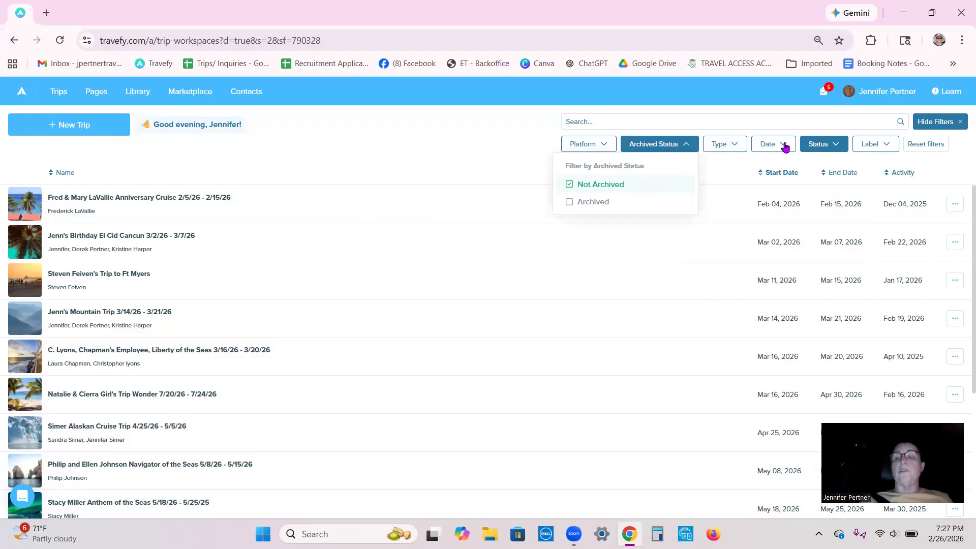
pyautogui.click(839, 145)
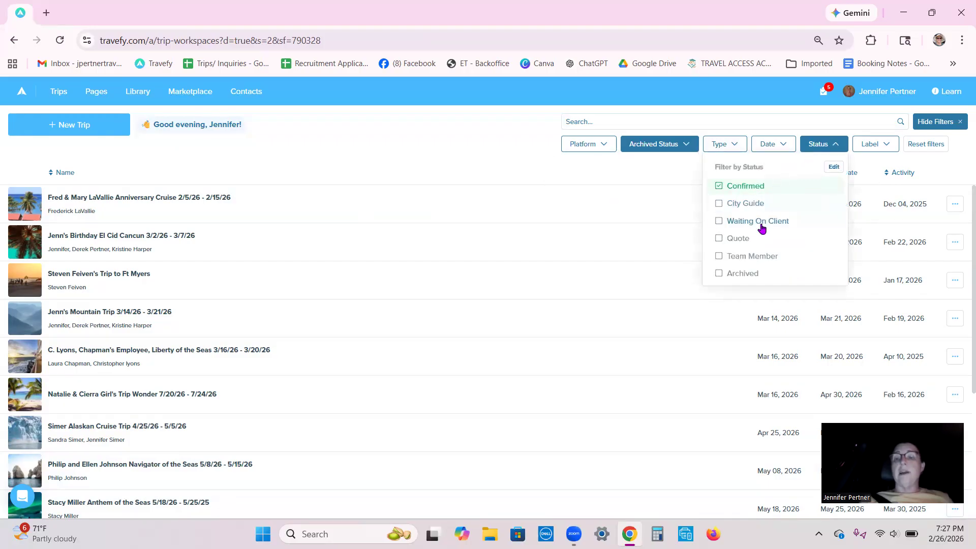
pyautogui.click(762, 256)
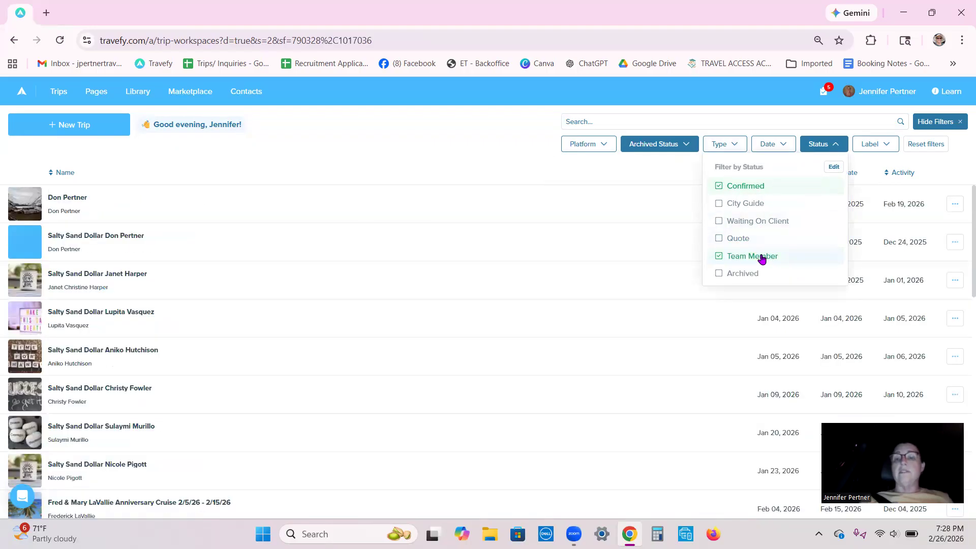
pyautogui.click(429, 157)
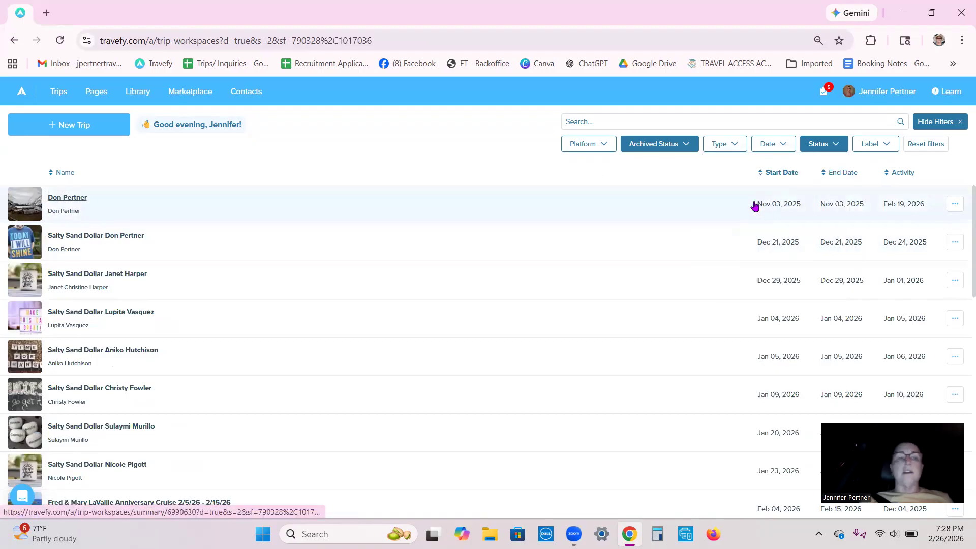
pyautogui.click(776, 175)
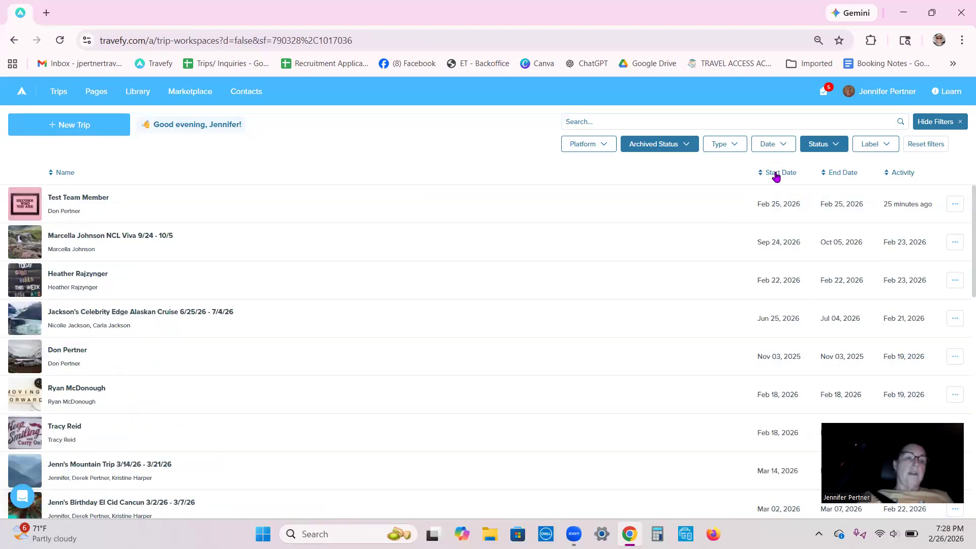
pyautogui.click(775, 176)
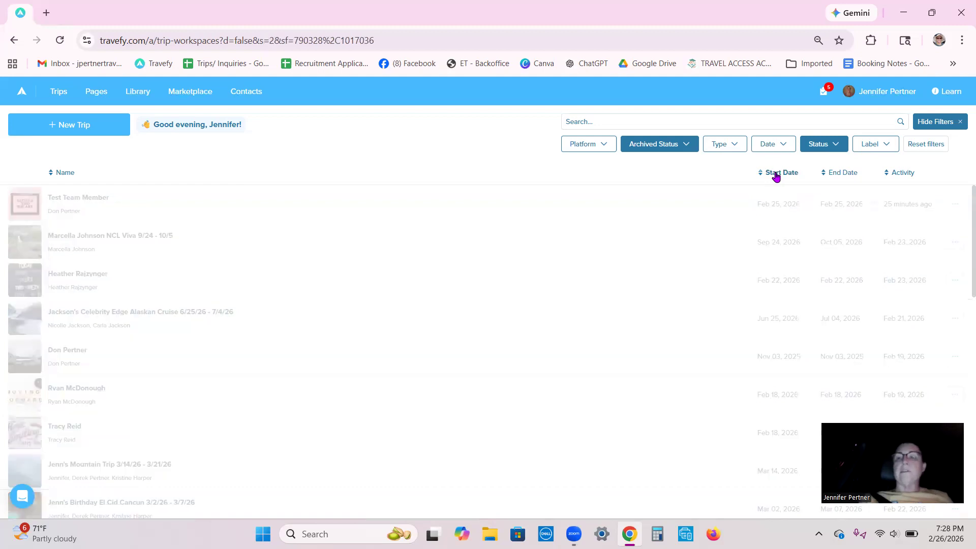
# - Limit the status filter to Team Member only, sort by start date, latest first, and review the team member entries
pyautogui.click(834, 146)
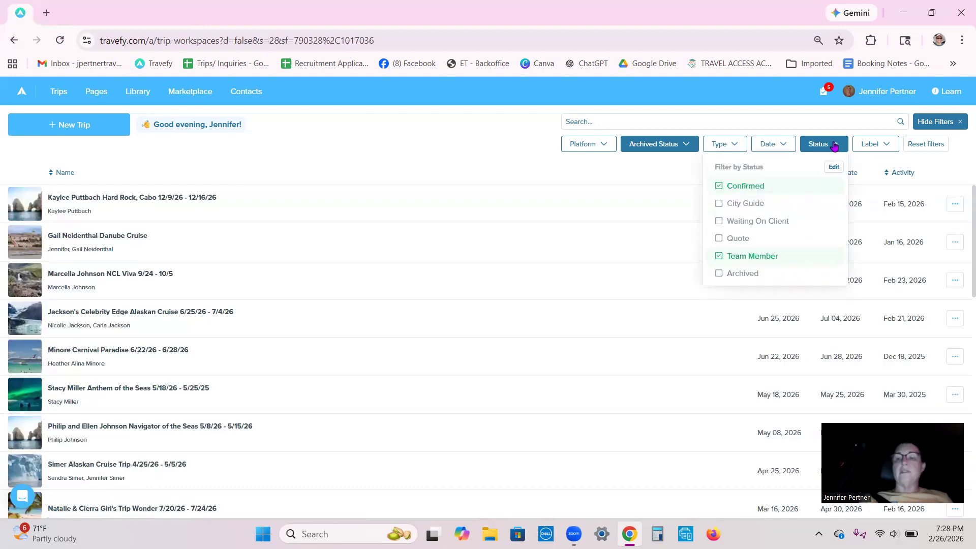
pyautogui.click(730, 188)
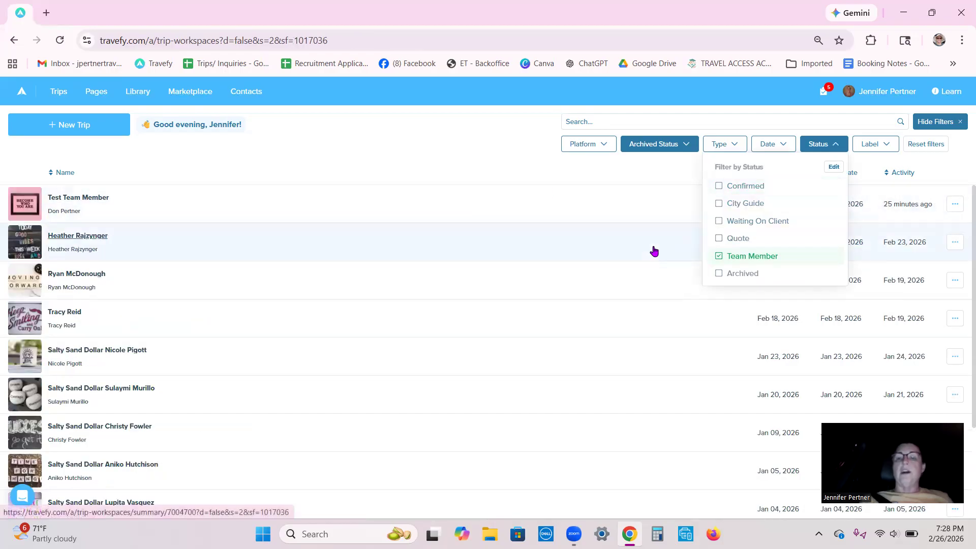
pyautogui.click(518, 172)
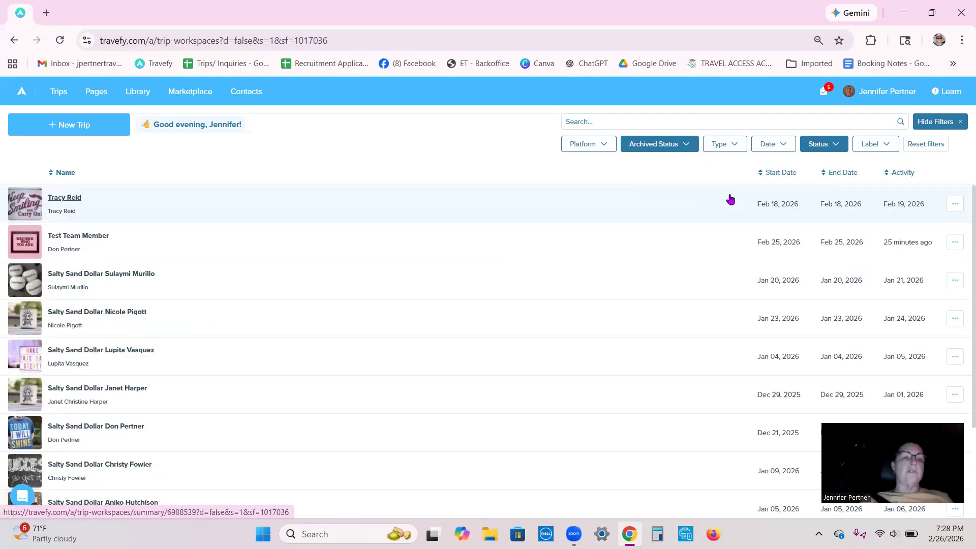
pyautogui.click(772, 176)
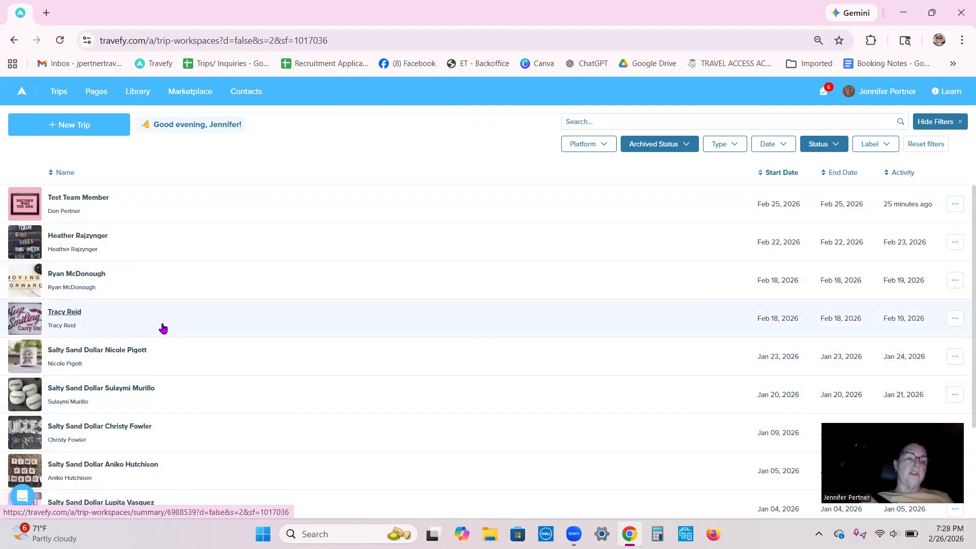
pyautogui.scroll(-1, 356, 301)
pyautogui.scroll(1, 356, 301)
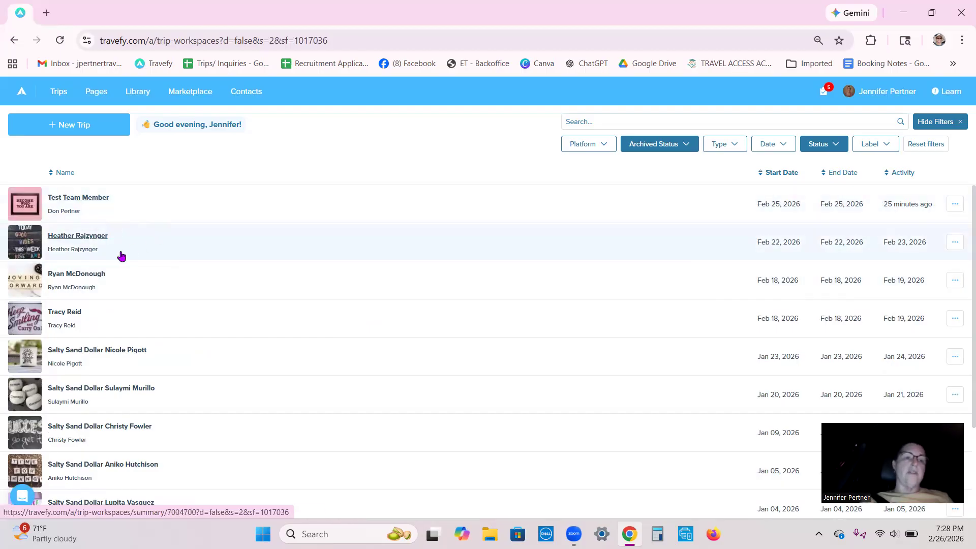
pyautogui.scroll(-3, 286, 350)
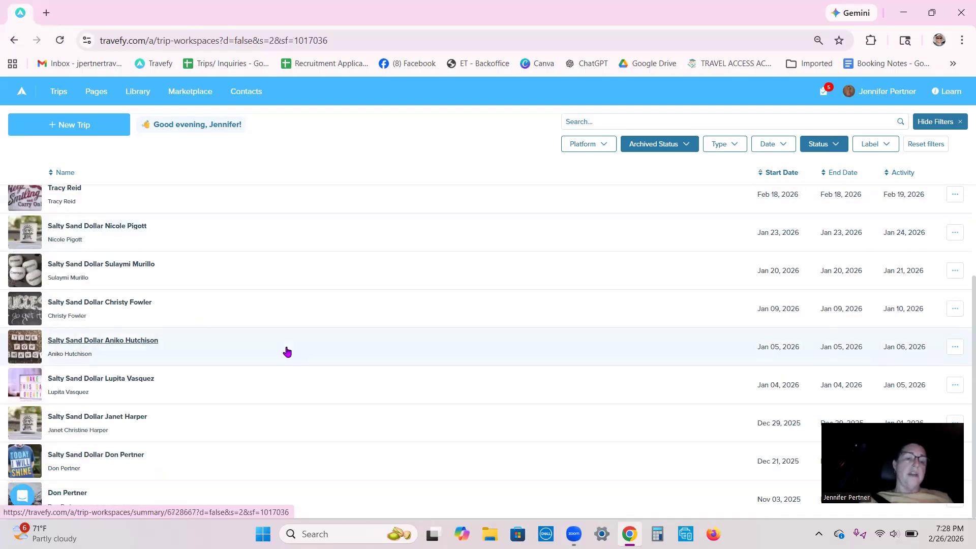
pyautogui.scroll(3, 221, 441)
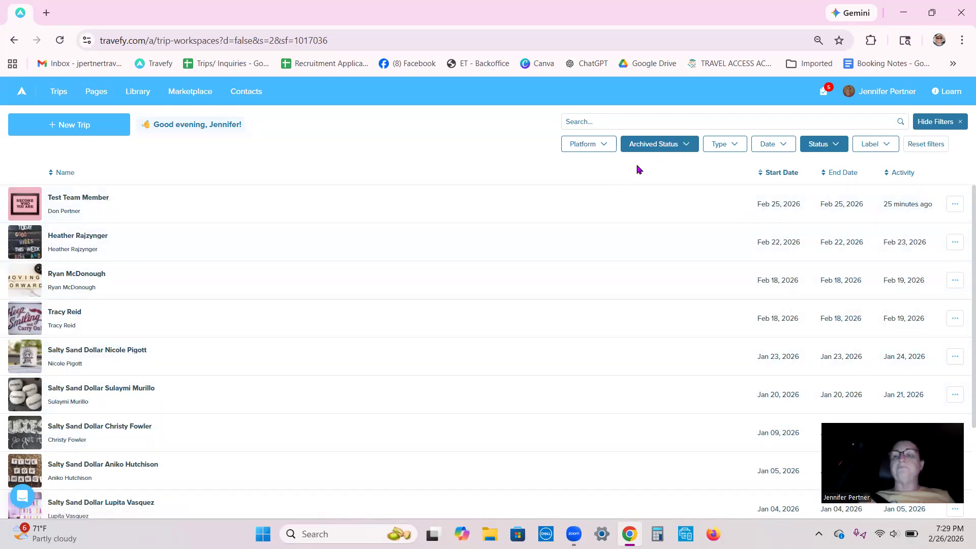
pyautogui.scroll(-2, 483, 371)
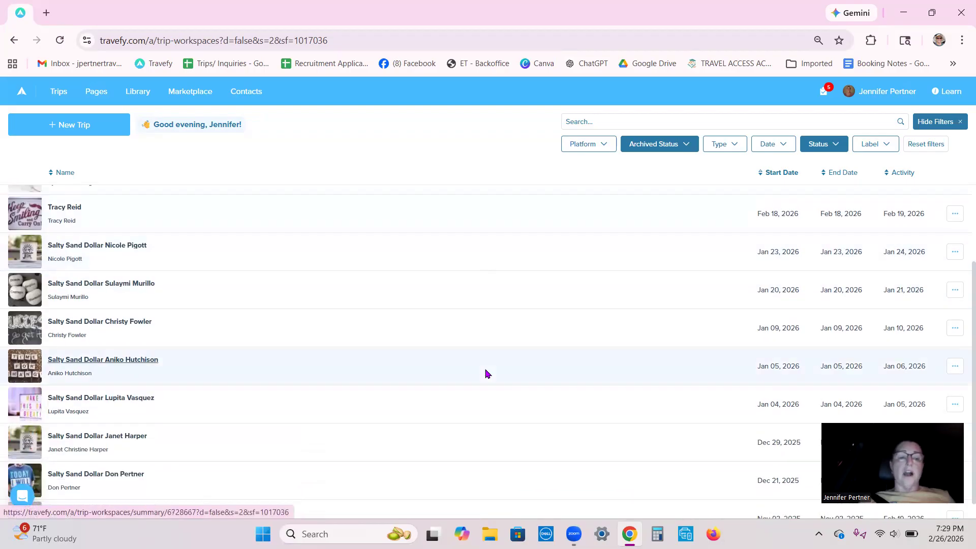
pyautogui.scroll(2, 486, 373)
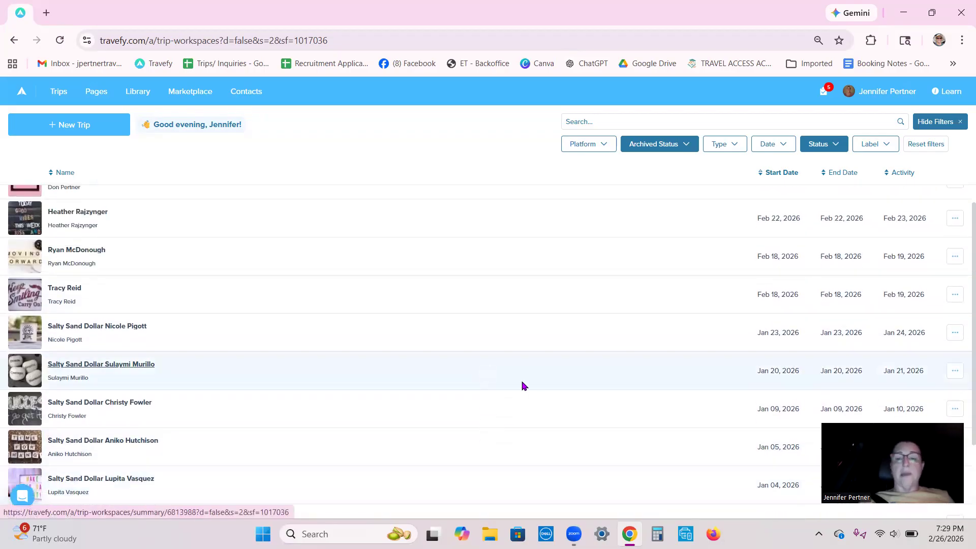